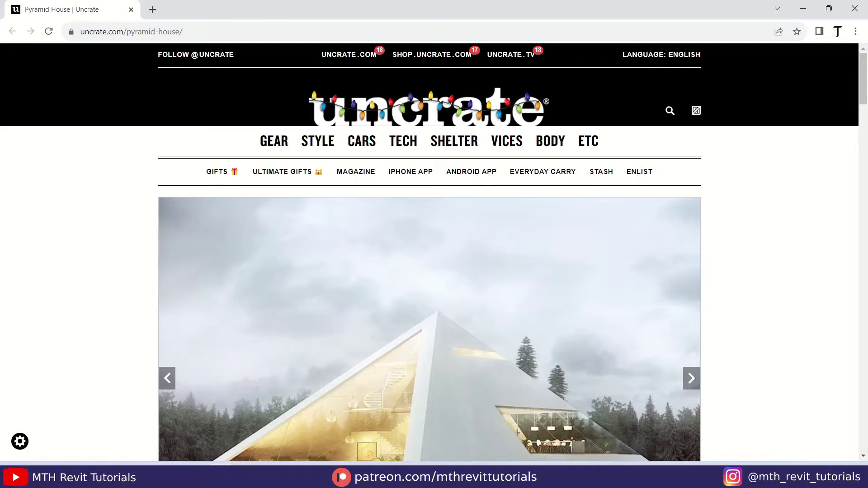
{"action": "scroll", "coordinate": [434, 253], "scroll_direction": "down", "scroll_amount": 3}
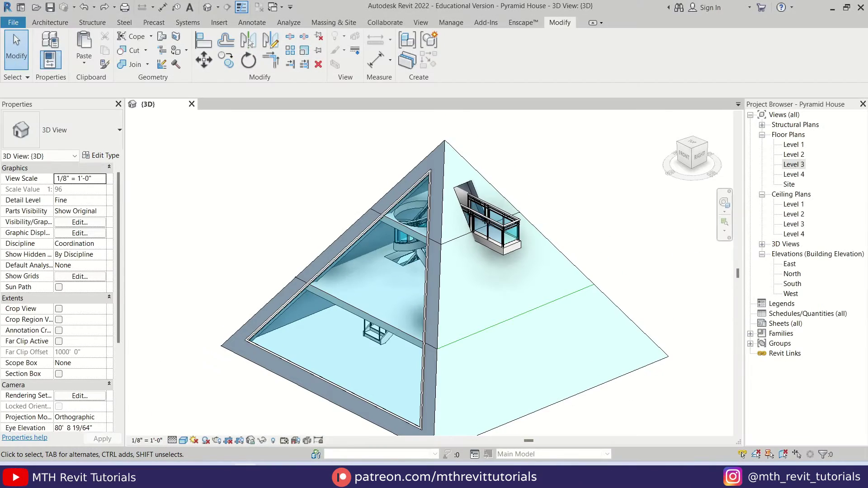
{"action": "middle_click_drag", "start_coordinate": [385, 289], "coordinate": [733, 294], "text": "shift"}
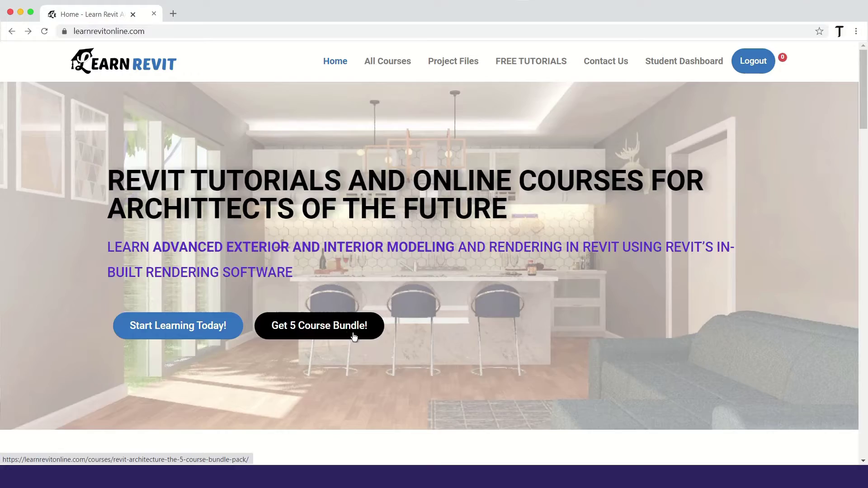
{"action": "left_click", "coordinate": [354, 337]}
{"action": "left_click", "coordinate": [620, 300]}
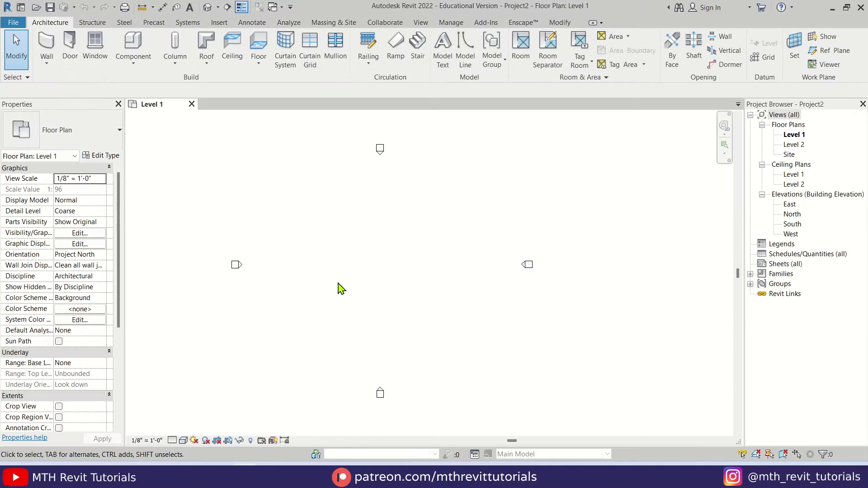
{"action": "middle_click_drag", "start_coordinate": [460, 211], "coordinate": [468, 207]}
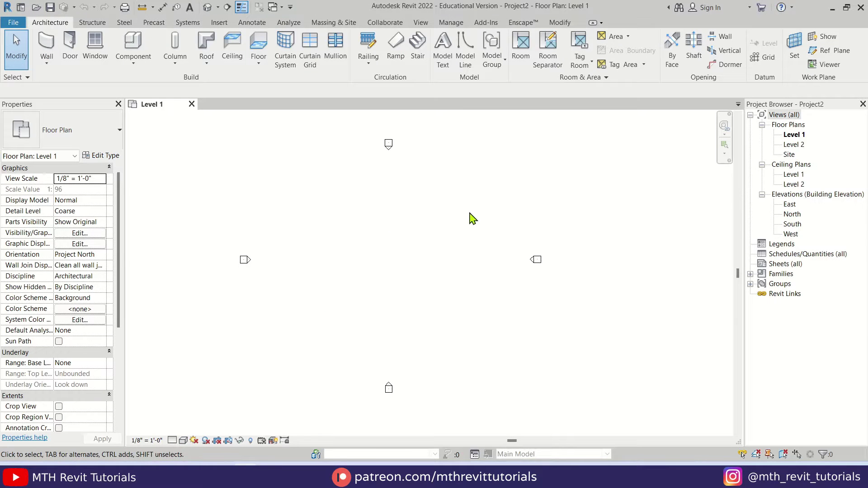
Step: Open the South elevation and add a level 10' above Level 2, aligned with the ends of the existing levels
{"action": "double_click", "coordinate": [791, 224]}
{"action": "left_click", "coordinate": [451, 256]}
{"action": "middle_click_drag", "start_coordinate": [303, 263], "coordinate": [317, 309]}
{"action": "left_click", "coordinate": [350, 300]}
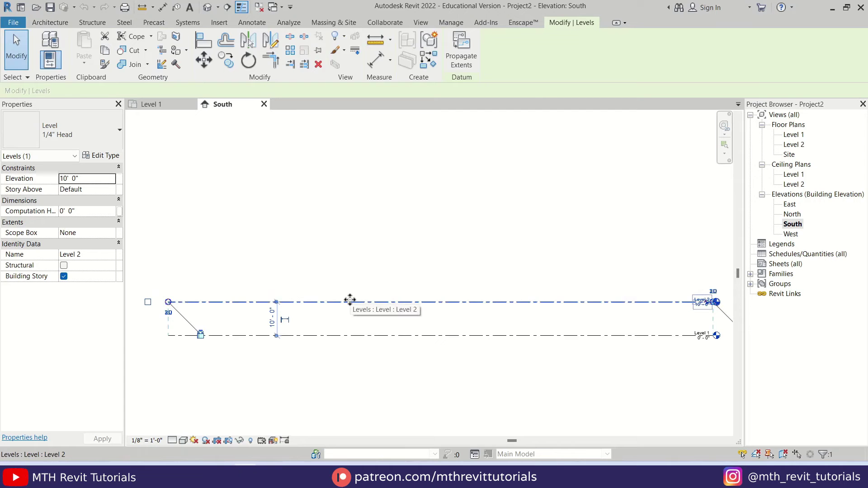
{"action": "key", "text": "c"}
{"action": "key", "text": "s"}
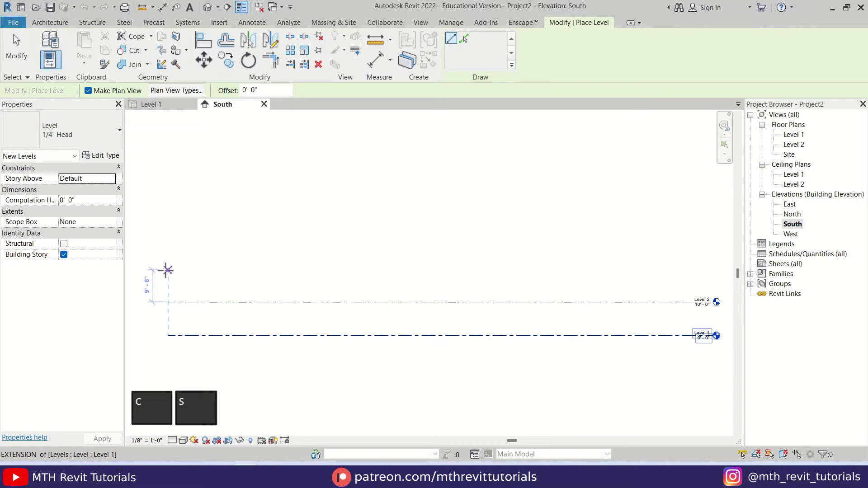
{"action": "left_click", "coordinate": [168, 267]}
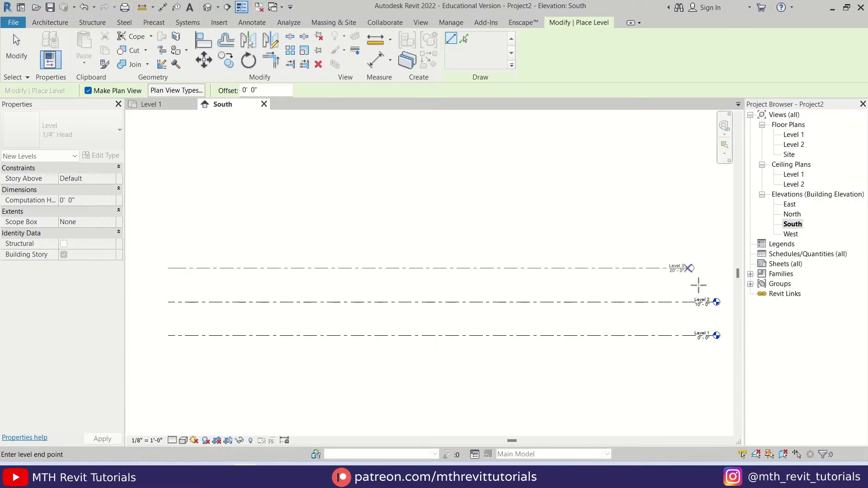
{"action": "left_click", "coordinate": [713, 268]}
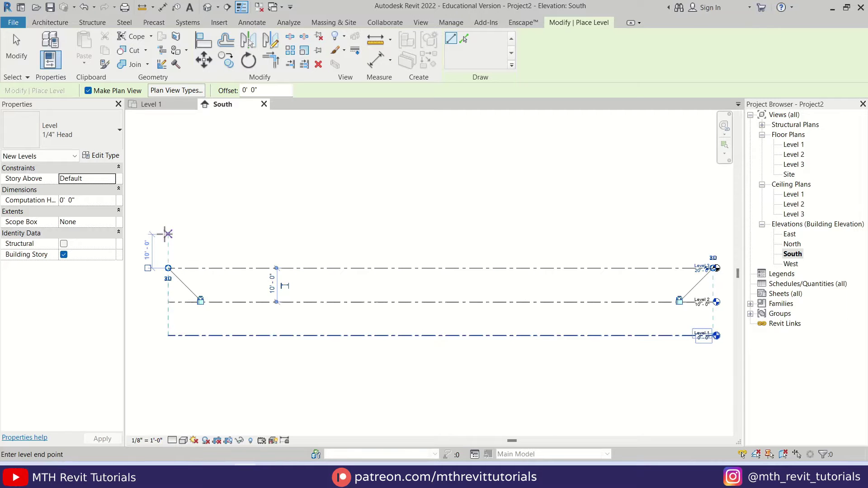
Step: Add a fourth level 10' above Level 3, aligned with the ends of the levels below
{"action": "left_click", "coordinate": [167, 234]}
{"action": "left_click", "coordinate": [721, 235]}
{"action": "key", "text": "Escape"}
{"action": "key", "text": "Escape"}
{"action": "scroll", "coordinate": [330, 224], "scroll_direction": "down", "scroll_amount": 1}
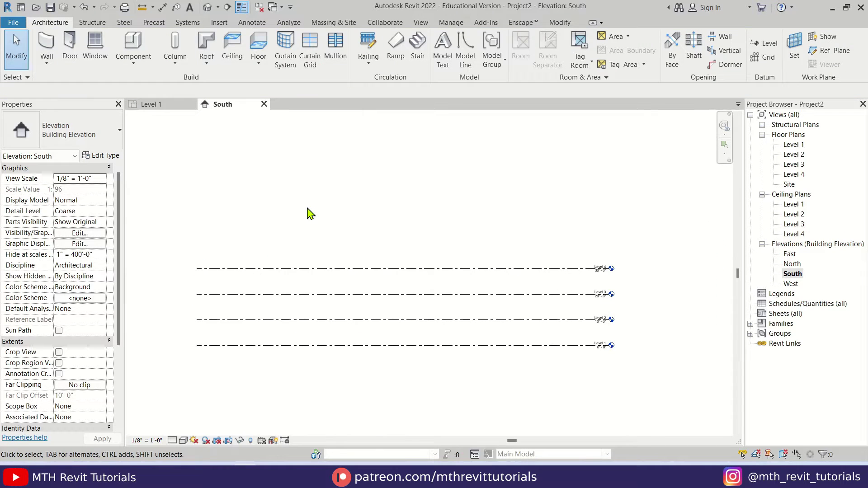
Step: In the Level 1 floor plan, show mass form and floors and start an in-place mass named Mass 1
{"action": "left_click", "coordinate": [152, 105]}
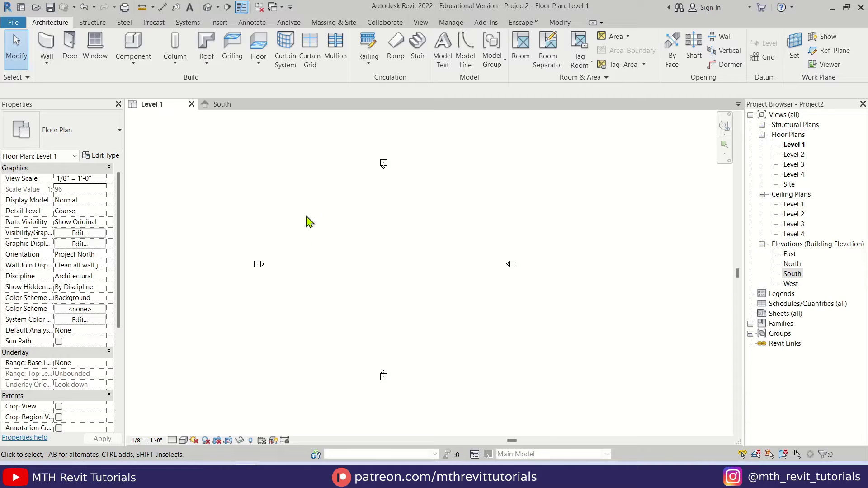
{"action": "left_click", "coordinate": [335, 23]}
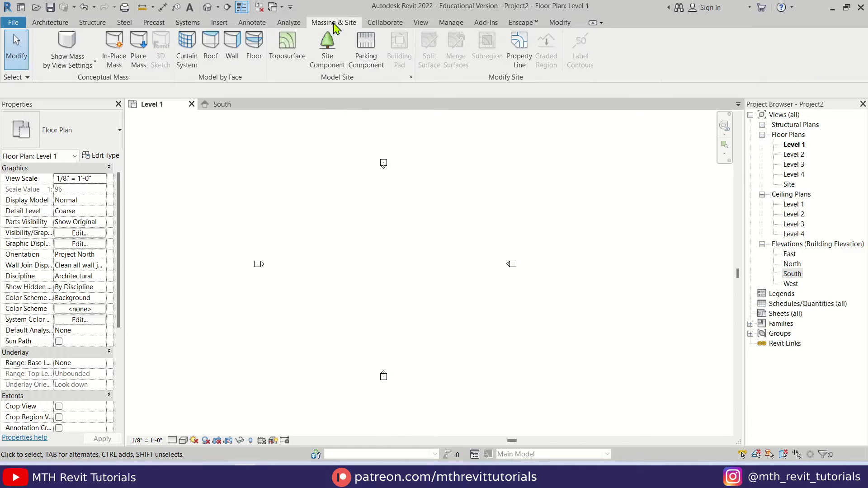
{"action": "left_click", "coordinate": [73, 50]}
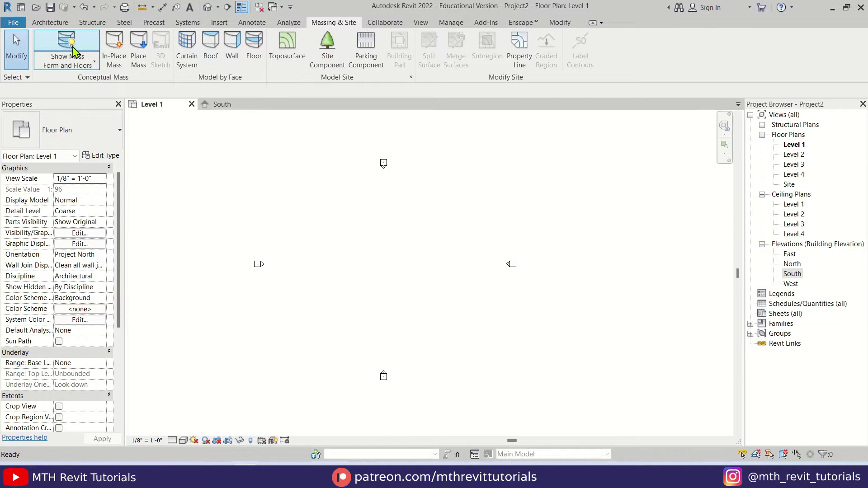
{"action": "left_click", "coordinate": [118, 62]}
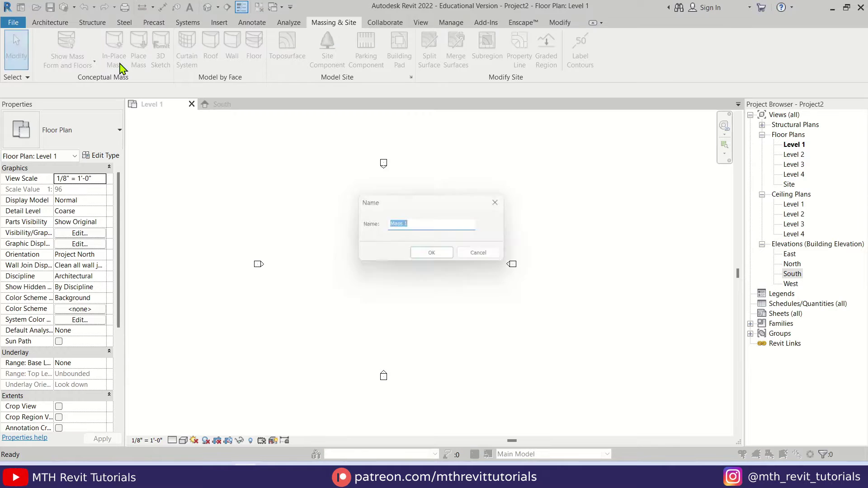
{"action": "left_click", "coordinate": [427, 256]}
{"action": "middle_click_drag", "start_coordinate": [381, 251], "coordinate": [378, 265]}
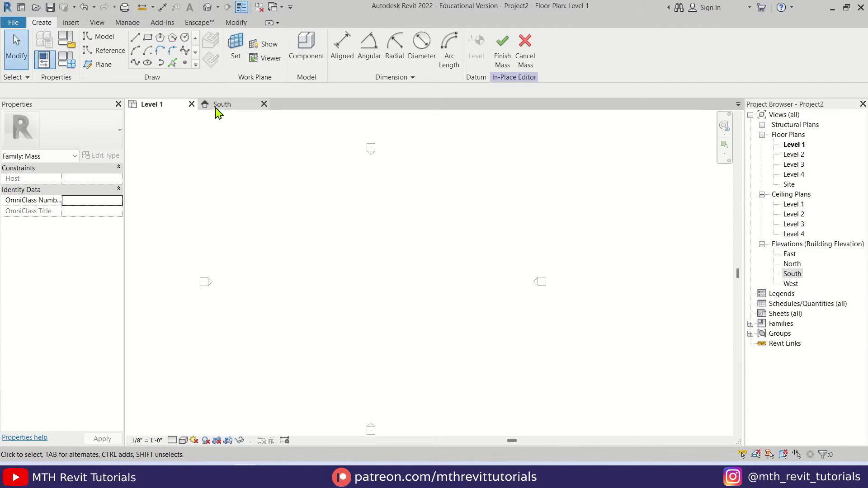
Step: Sketch a rectangle about 36' wide by 38' deep between the elevation markers on Level 1
{"action": "left_click", "coordinate": [149, 39]}
{"action": "left_click", "coordinate": [334, 237]}
{"action": "left_click", "coordinate": [406, 314]}
{"action": "scroll", "coordinate": [377, 276], "scroll_direction": "up", "scroll_amount": 3}
{"action": "key", "text": "Escape"}
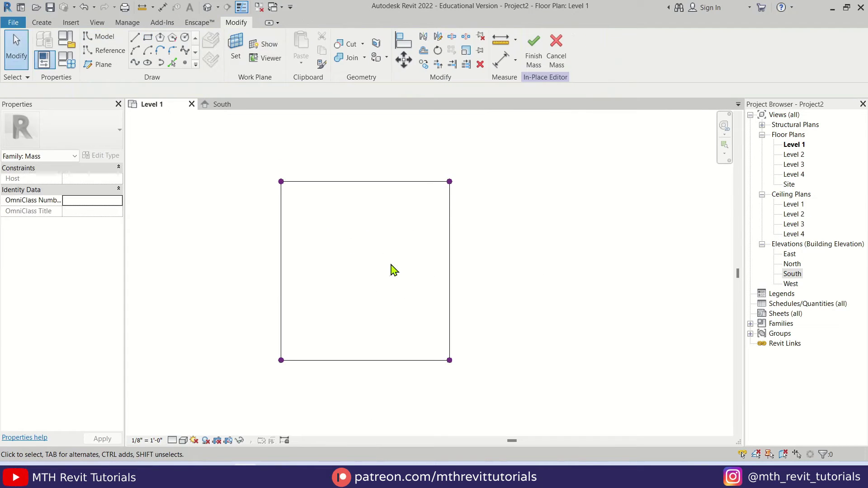
Step: Add aligned dimensions for the rectangle's width and depth
{"action": "key", "text": "d"}
{"action": "key", "text": "i"}
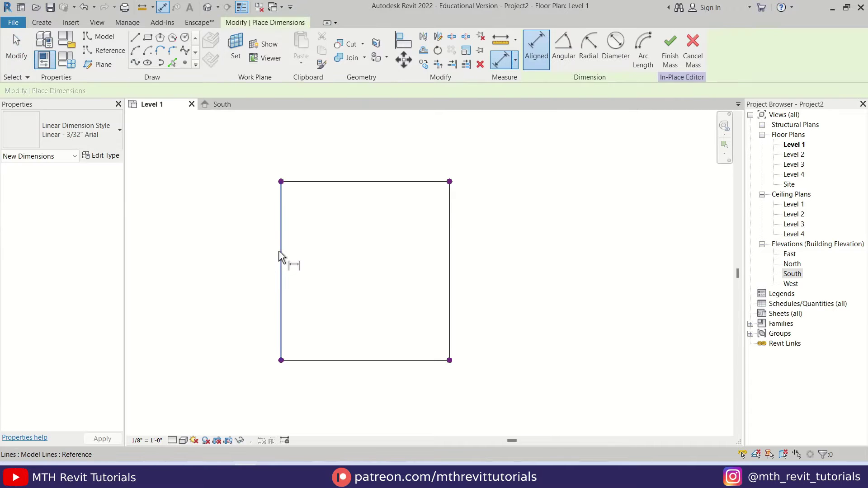
{"action": "left_click", "coordinate": [280, 256]}
{"action": "left_click", "coordinate": [449, 257]}
{"action": "left_click", "coordinate": [470, 247]}
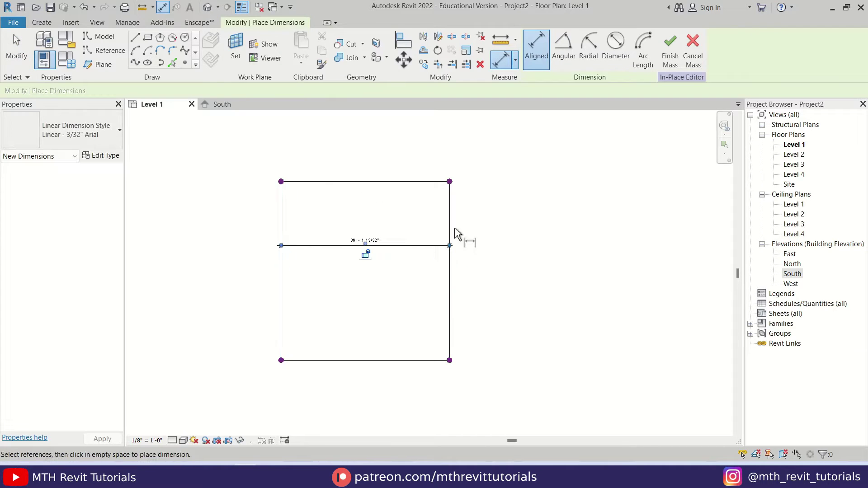
{"action": "left_click", "coordinate": [319, 182]}
{"action": "left_click", "coordinate": [302, 359]}
{"action": "left_click", "coordinate": [304, 346]}
{"action": "key", "text": "Escape"}
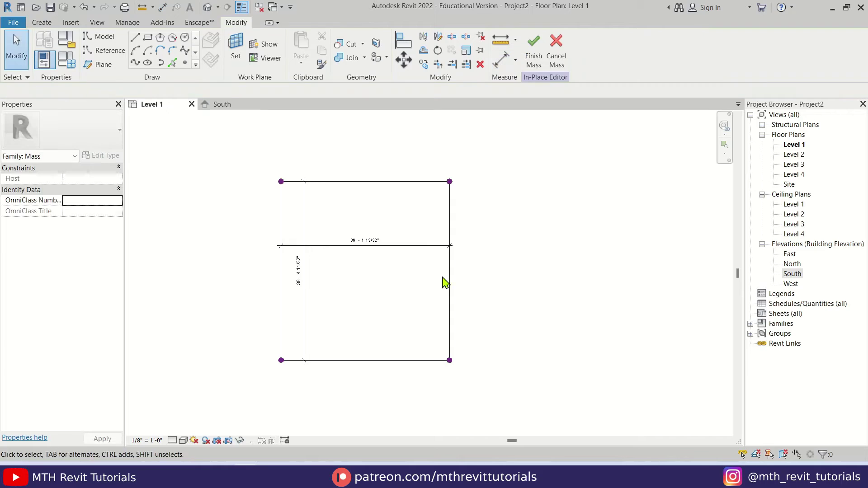
Step: Set the rectangle's width to 40' by adjusting its right-hand line
{"action": "scroll", "coordinate": [441, 280], "scroll_direction": "up", "scroll_amount": 1}
{"action": "left_click", "coordinate": [478, 254]}
{"action": "key", "text": "Tab"}
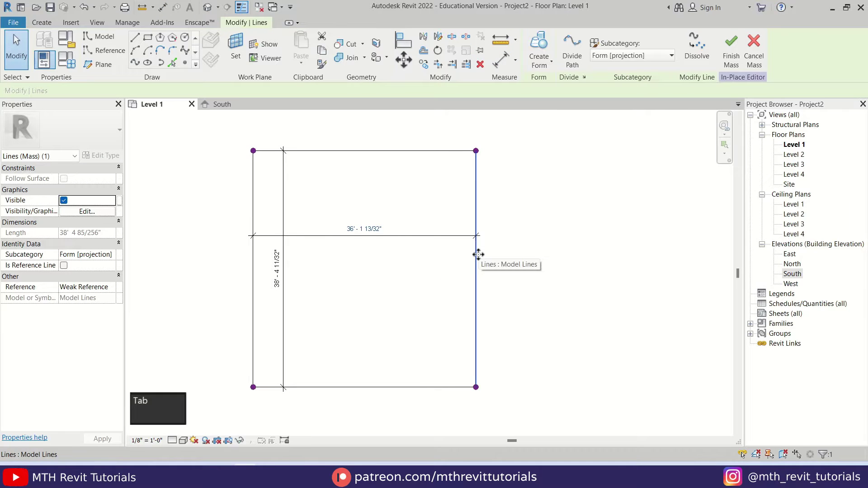
{"action": "left_click", "coordinate": [369, 228]}
{"action": "type", "text": "40 12m"}
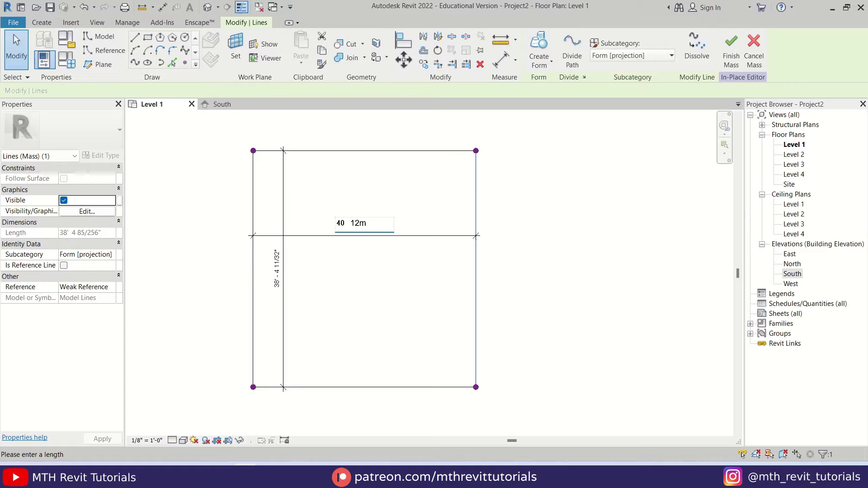
{"action": "key", "text": "Return"}
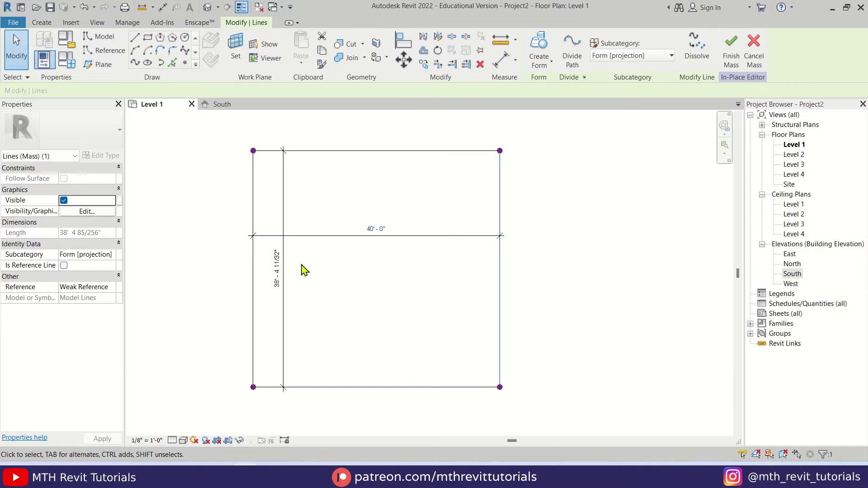
Step: Set the rectangle's depth to 40' by adjusting its lower line
{"action": "key", "text": "Tab"}
{"action": "left_click", "coordinate": [340, 388]}
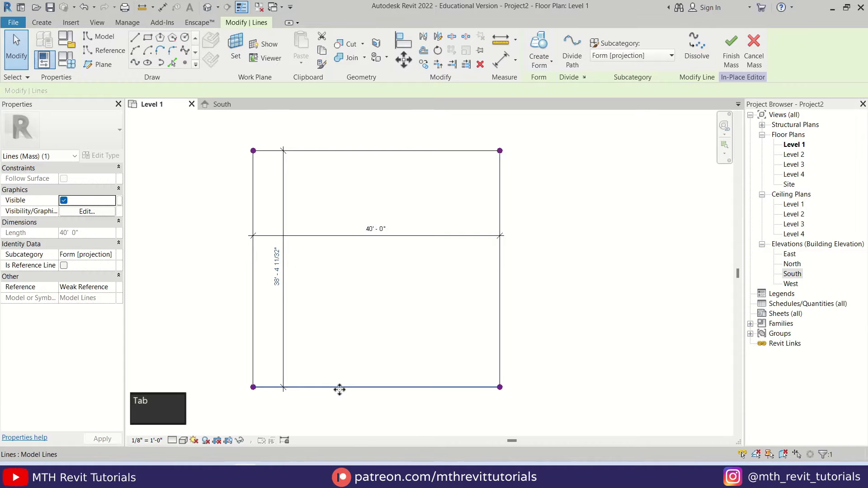
{"action": "left_click", "coordinate": [279, 275]}
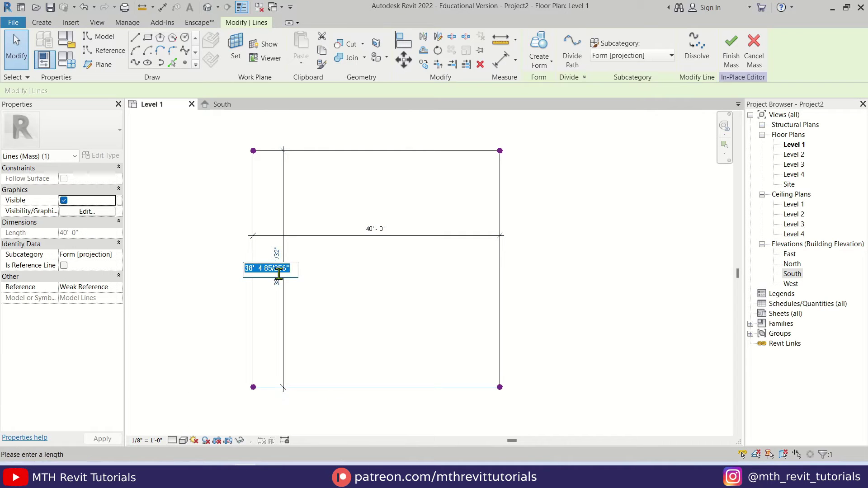
{"action": "type", "text": "40"}
{"action": "key", "text": "Return"}
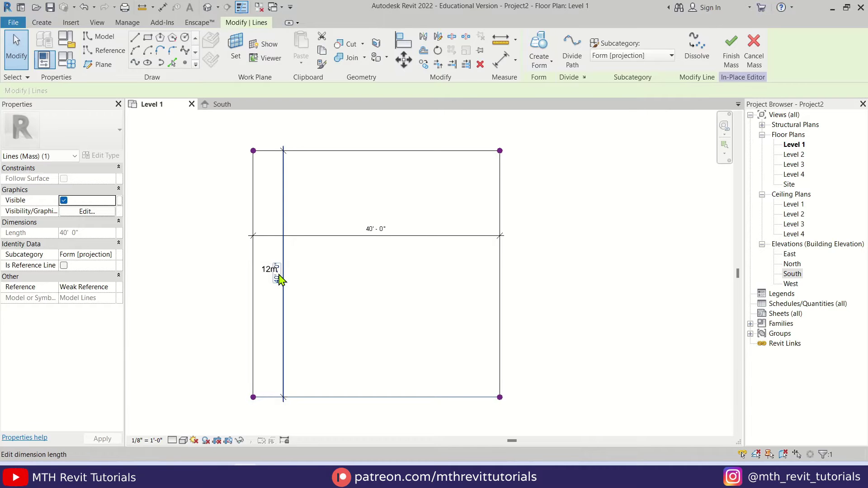
Step: Delete both aligned dimensions from the square
{"action": "left_click", "coordinate": [432, 303]}
{"action": "left_click_drag", "start_coordinate": [423, 307], "coordinate": [273, 226]}
{"action": "key", "text": "Delete"}
{"action": "scroll", "coordinate": [397, 247], "scroll_direction": "down", "scroll_amount": 3}
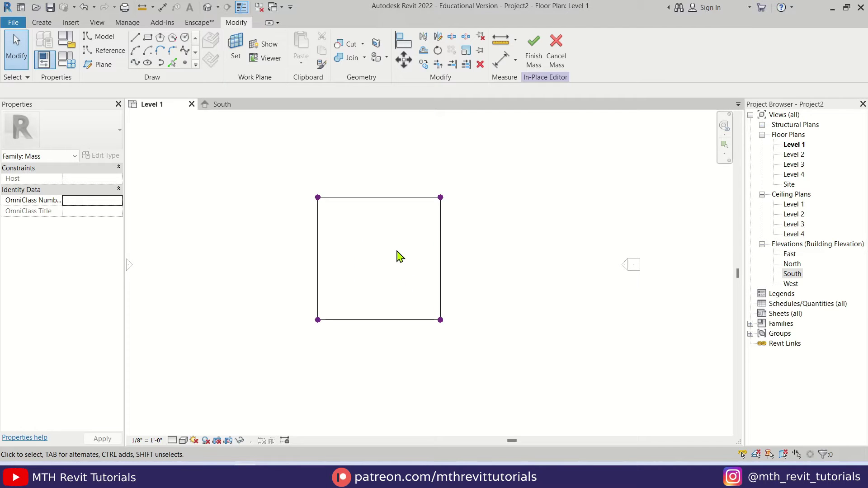
{"action": "scroll", "coordinate": [392, 224], "scroll_direction": "up", "scroll_amount": 1}
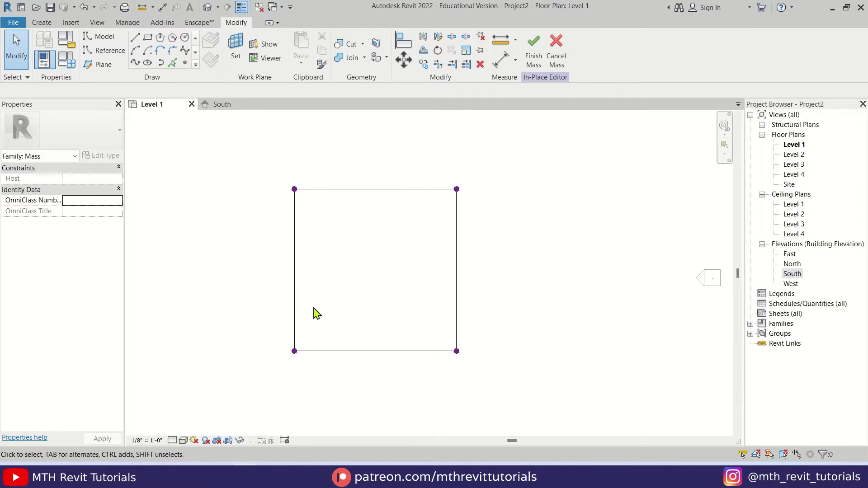
Step: Draw a diagonal model line from the square's upper-right corner to its lower-left corner
{"action": "left_click", "coordinate": [134, 37]}
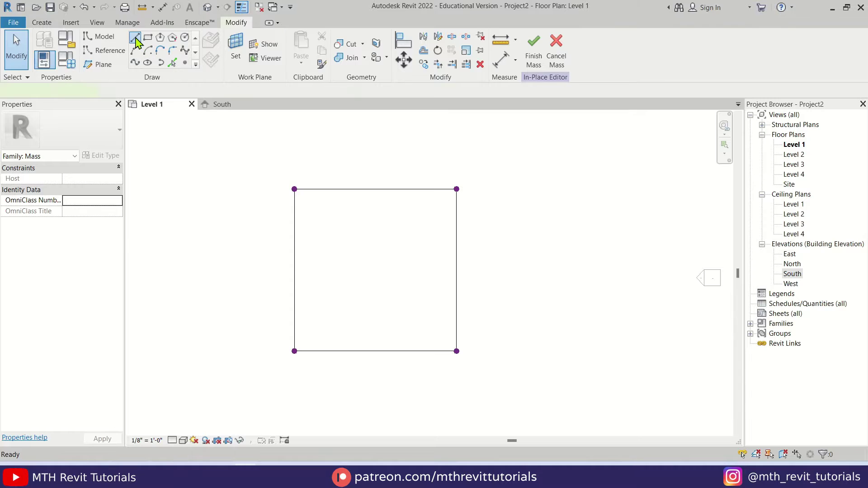
{"action": "left_click", "coordinate": [456, 188]}
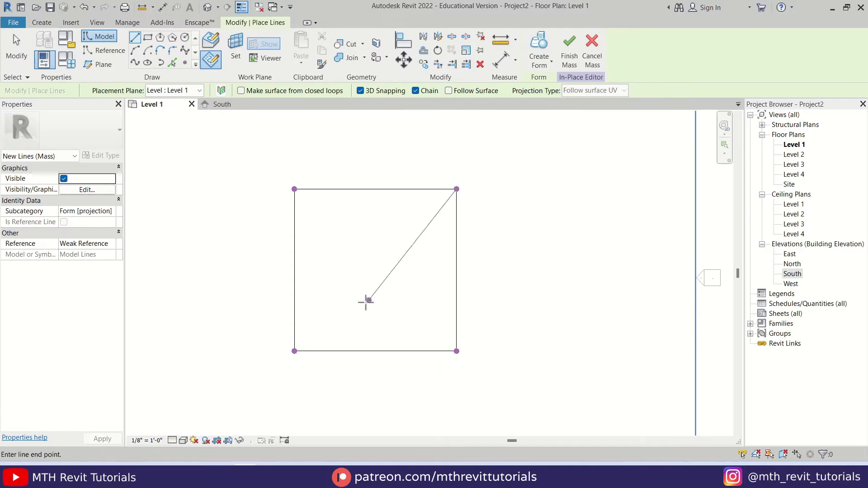
{"action": "left_click", "coordinate": [295, 351]}
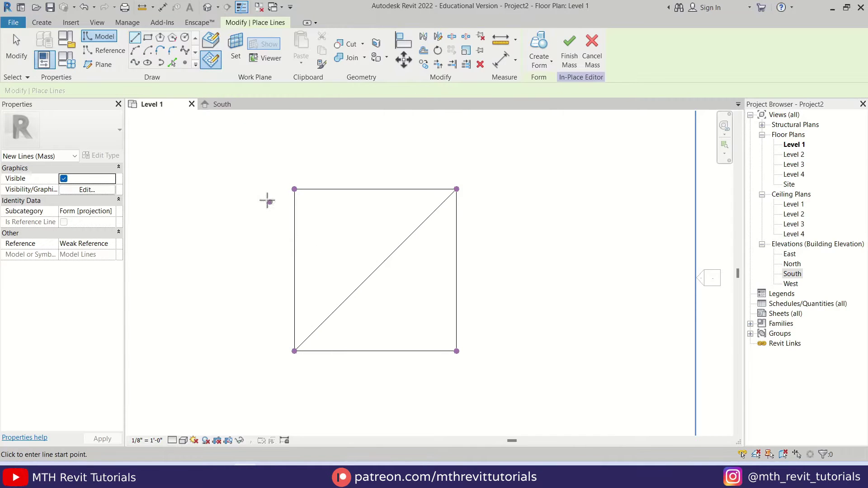
Step: Place a reference point at the diagonal's midpoint and delete the diagonal line
{"action": "left_click", "coordinate": [185, 63]}
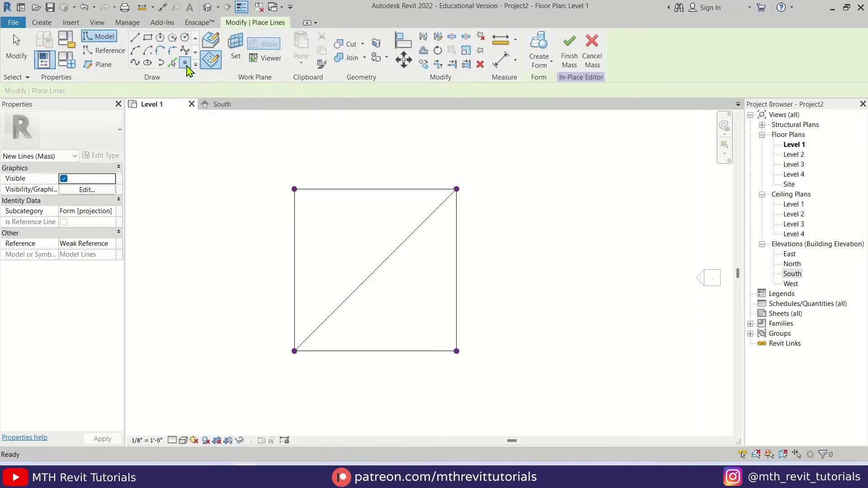
{"action": "left_click", "coordinate": [375, 270]}
{"action": "key", "text": "Escape"}
{"action": "key", "text": "Escape"}
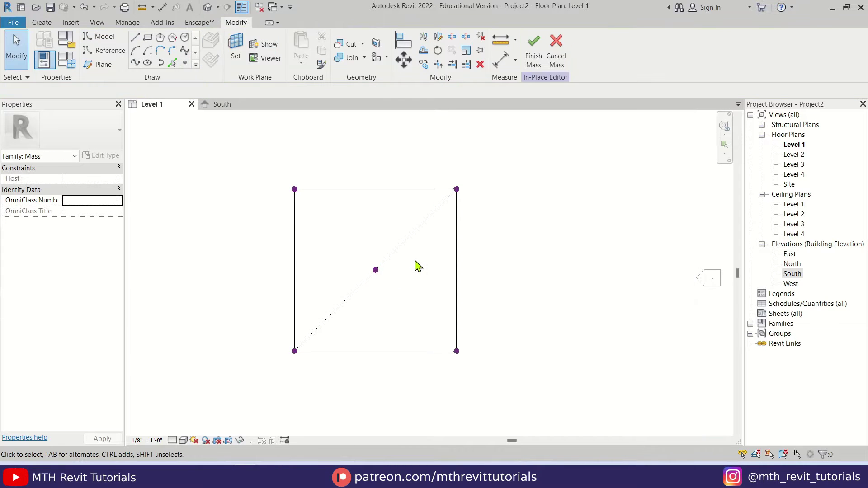
{"action": "left_click", "coordinate": [406, 244]}
{"action": "key", "text": "Delete"}
Step: Select the square's central reference point in the 3D view and raise it 30' to Level 4 in the South elevation
{"action": "left_click", "coordinate": [207, 7]}
{"action": "scroll", "coordinate": [449, 278], "scroll_direction": "up", "scroll_amount": 5}
{"action": "scroll", "coordinate": [377, 200], "scroll_direction": "up", "scroll_amount": 1}
{"action": "scroll", "coordinate": [401, 293], "scroll_direction": "down", "scroll_amount": 1}
{"action": "middle_click_drag", "start_coordinate": [406, 297], "coordinate": [394, 298]}
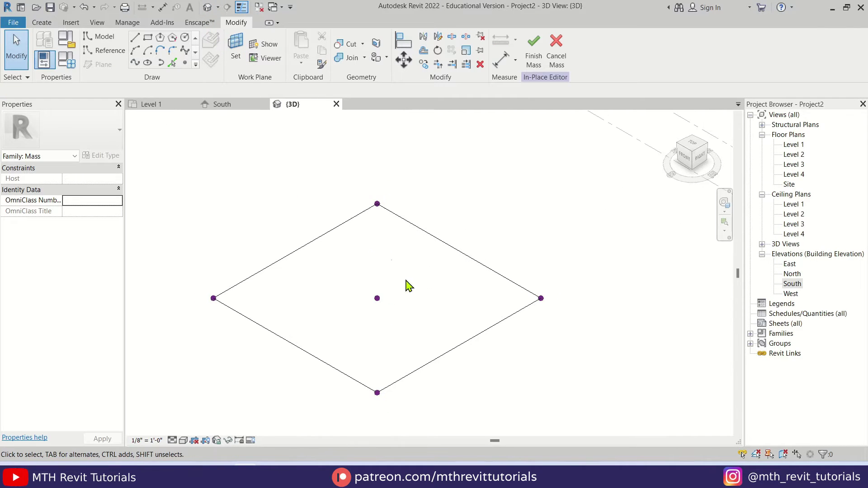
{"action": "left_click_drag", "start_coordinate": [353, 268], "coordinate": [418, 337]}
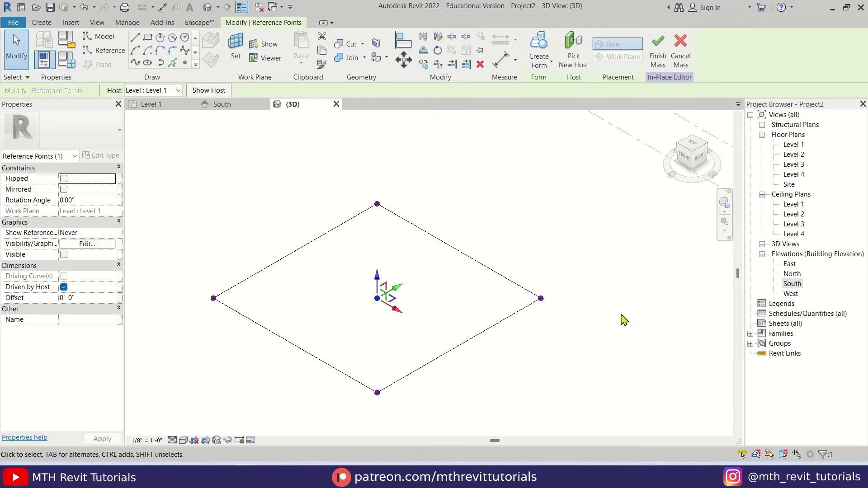
{"action": "double_click", "coordinate": [790, 284]}
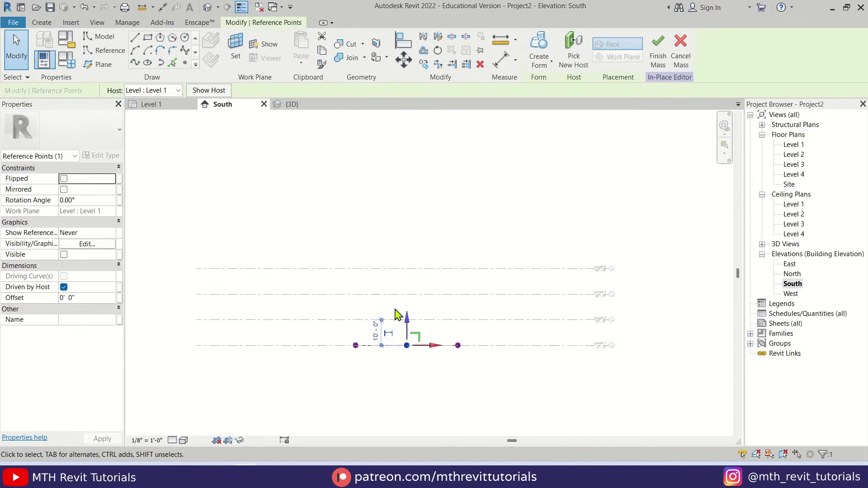
{"action": "left_click_drag", "start_coordinate": [405, 340], "coordinate": [413, 231]}
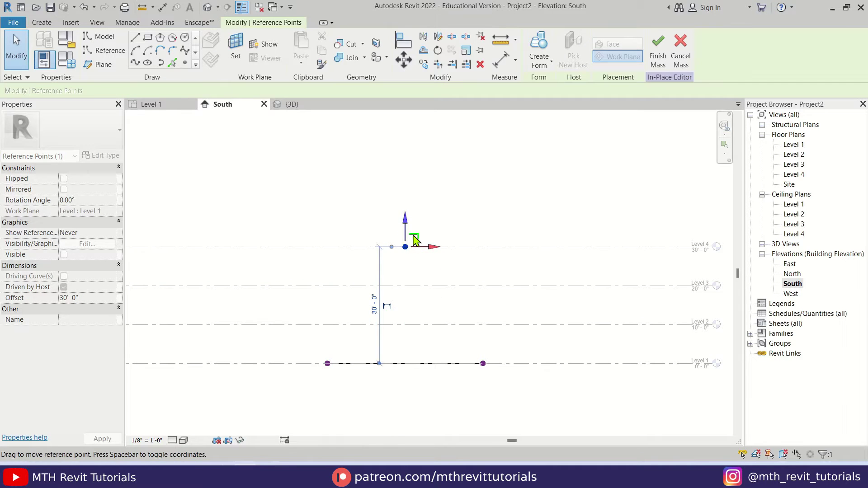
{"action": "left_click", "coordinate": [434, 213]}
Step: In the 3D view, draw two model lines on face from the apex point to two adjacent corners of the base square
{"action": "left_click", "coordinate": [289, 108]}
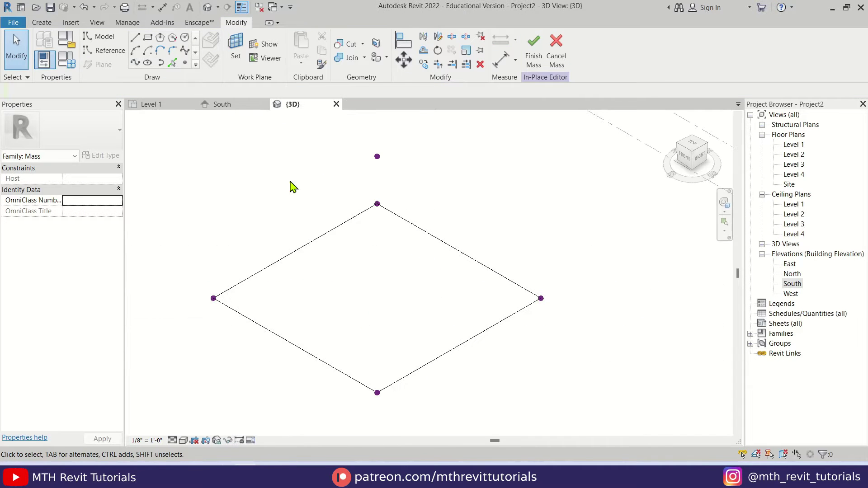
{"action": "mouse_move", "coordinate": [382, 298]}
{"action": "middle_mouse_down", "text": "shift"}
{"action": "mouse_move", "coordinate": [413, 291]}
{"action": "mouse_move", "coordinate": [409, 234]}
{"action": "mouse_move", "coordinate": [359, 275]}
{"action": "mouse_move", "coordinate": [339, 333]}
{"action": "mouse_move", "coordinate": [311, 208]}
{"action": "middle_mouse_up", "text": "shift"}
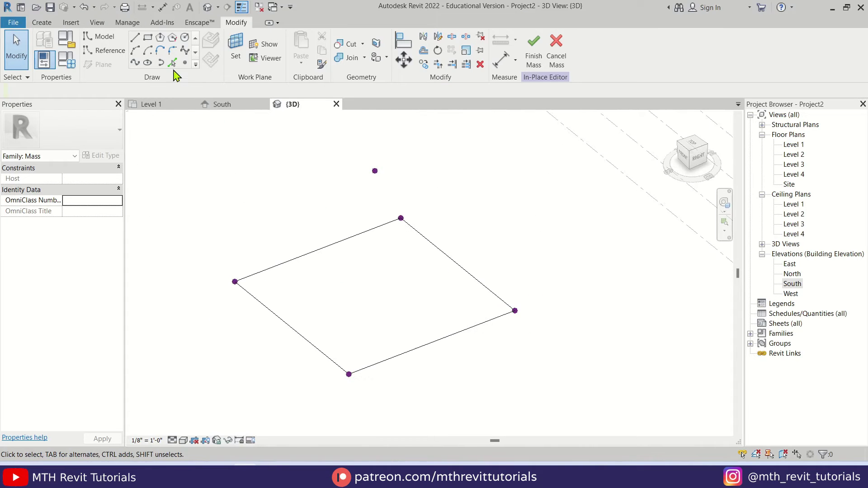
{"action": "left_click", "coordinate": [139, 41]}
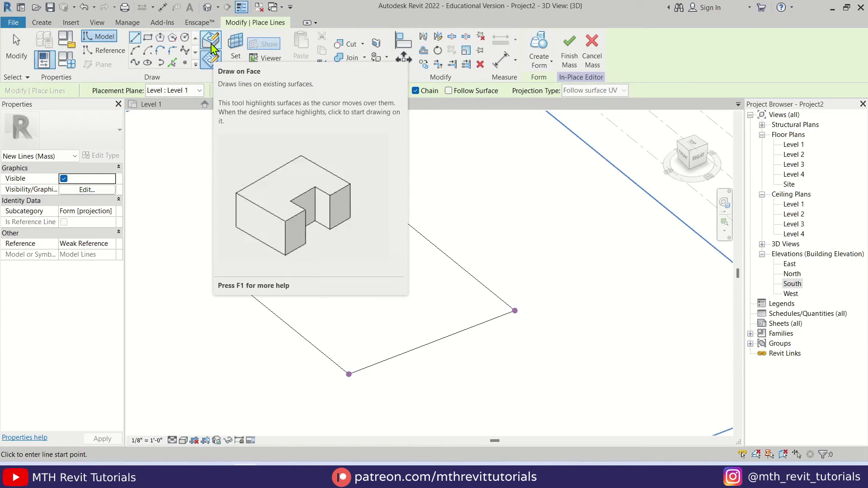
{"action": "left_click", "coordinate": [211, 43]}
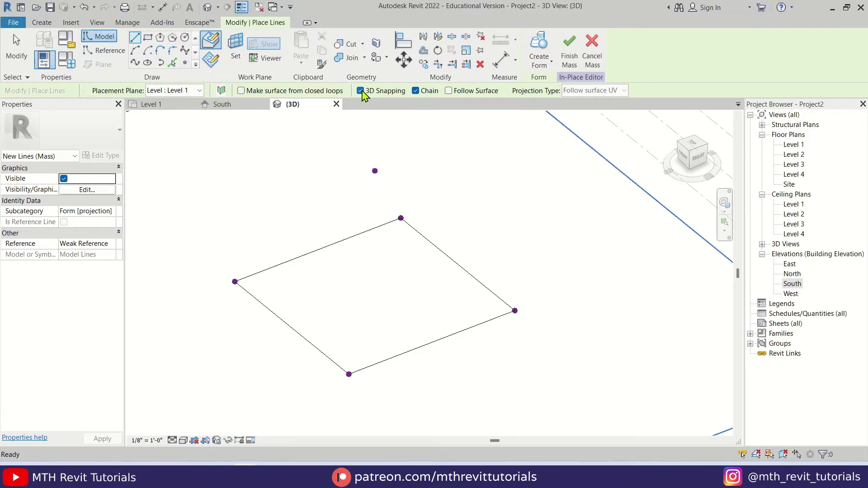
{"action": "left_click", "coordinate": [374, 171]}
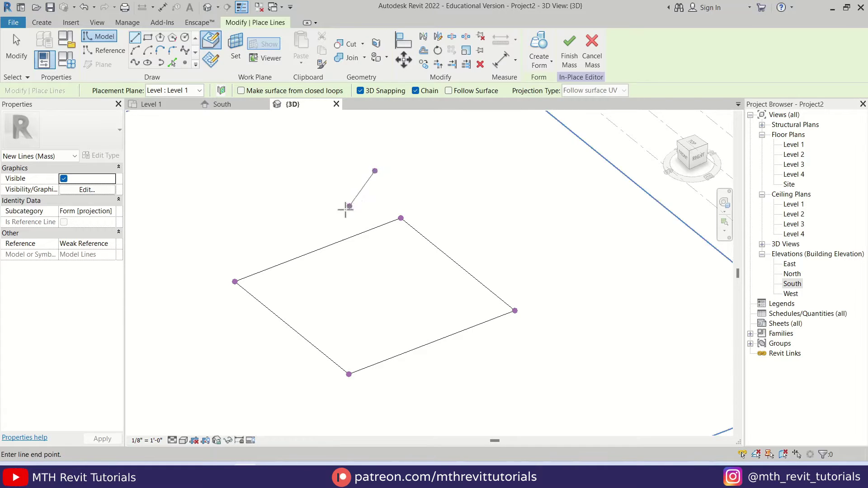
{"action": "left_click", "coordinate": [235, 282]}
{"action": "key", "text": "Escape"}
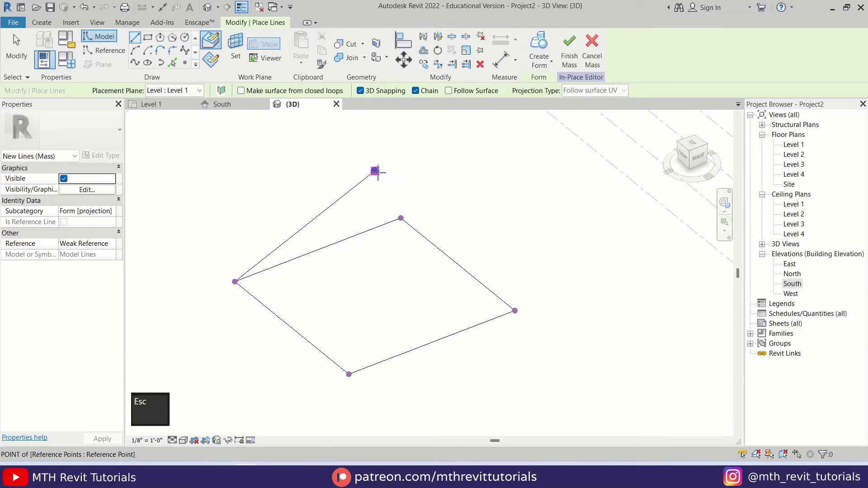
{"action": "left_click", "coordinate": [375, 171]}
{"action": "left_click", "coordinate": [348, 374]}
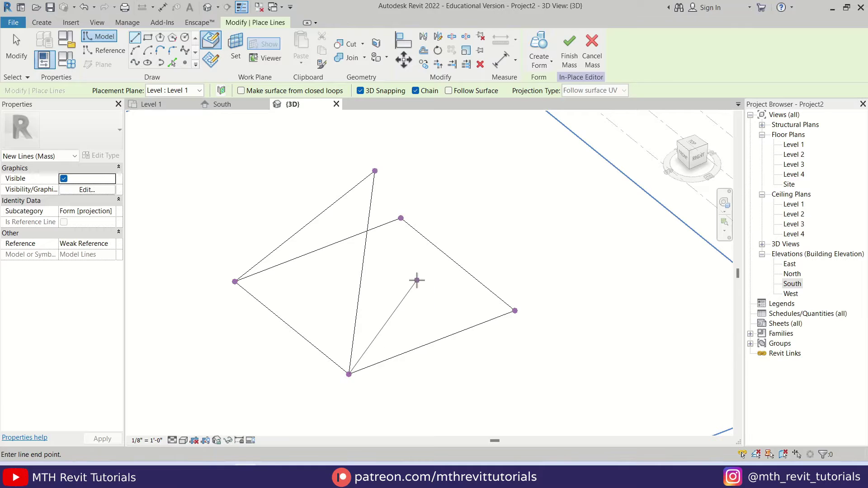
{"action": "key", "text": "Escape"}
Step: Draw model lines from the apex point to the remaining two corners of the base square
{"action": "middle_click_drag", "start_coordinate": [413, 286], "coordinate": [371, 172], "text": "shift"}
{"action": "left_click", "coordinate": [371, 172]}
{"action": "left_click", "coordinate": [422, 372]}
{"action": "key", "text": "Escape"}
{"action": "middle_click_drag", "start_coordinate": [434, 287], "coordinate": [360, 201], "text": "shift"}
{"action": "left_click", "coordinate": [368, 174]}
{"action": "left_click", "coordinate": [484, 343]}
{"action": "key", "text": "Escape"}
{"action": "key", "text": "Escape"}
Step: Create a flat triangular form from two apex lines and the base edge between them, and set the visual style to Shaded
{"action": "middle_click_drag", "start_coordinate": [483, 342], "coordinate": [509, 401], "text": "shift"}
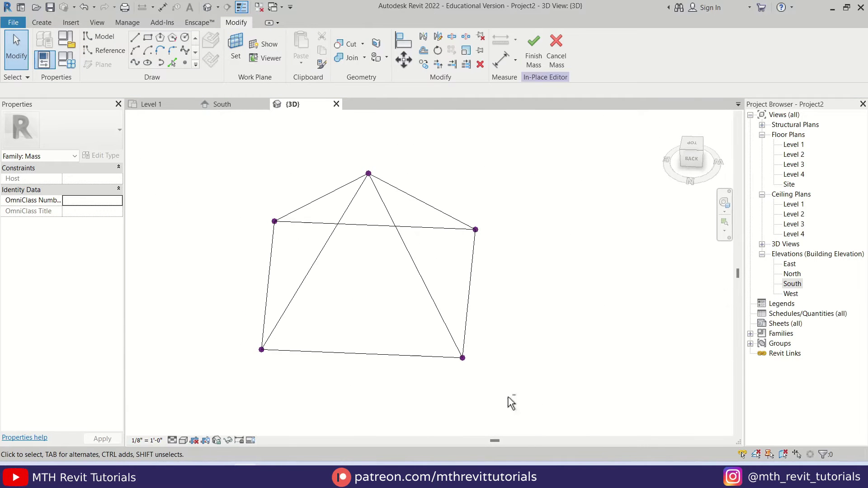
{"action": "middle_click_drag", "start_coordinate": [384, 322], "coordinate": [404, 233], "text": "shift"}
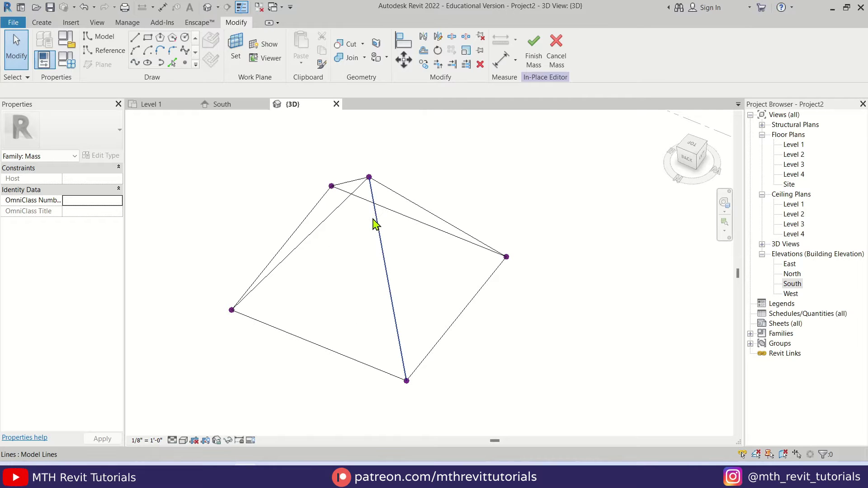
{"action": "middle_click_drag", "start_coordinate": [304, 353], "coordinate": [405, 250], "text": "shift"}
{"action": "mouse_move", "coordinate": [374, 291]}
{"action": "middle_mouse_down", "text": "shift"}
{"action": "mouse_move", "coordinate": [304, 316]}
{"action": "mouse_move", "coordinate": [362, 289]}
{"action": "middle_mouse_up", "text": "shift"}
{"action": "left_click", "coordinate": [398, 273]}
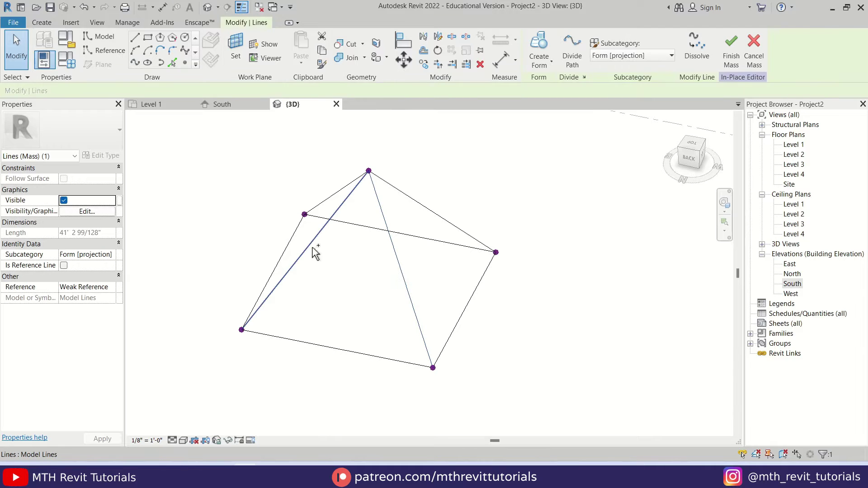
{"action": "left_click", "coordinate": [315, 252], "text": "ctrl"}
{"action": "left_click", "coordinate": [310, 343], "text": "ctrl"}
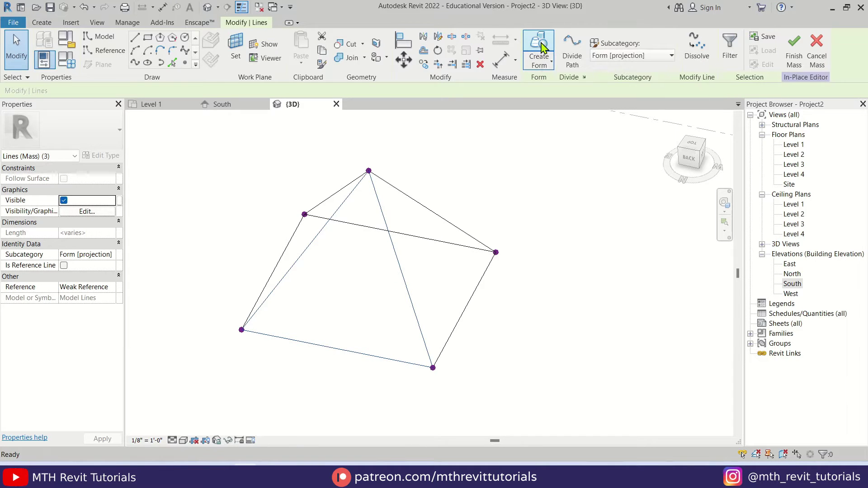
{"action": "left_click", "coordinate": [531, 63]}
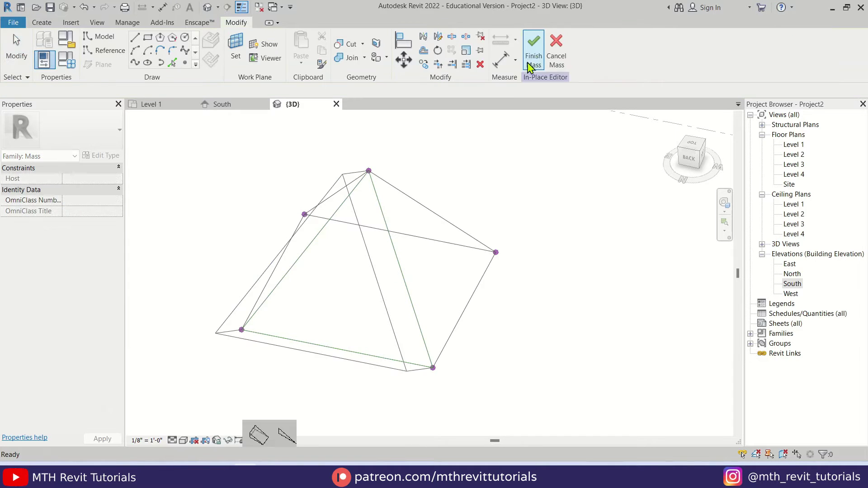
{"action": "left_click", "coordinate": [289, 436]}
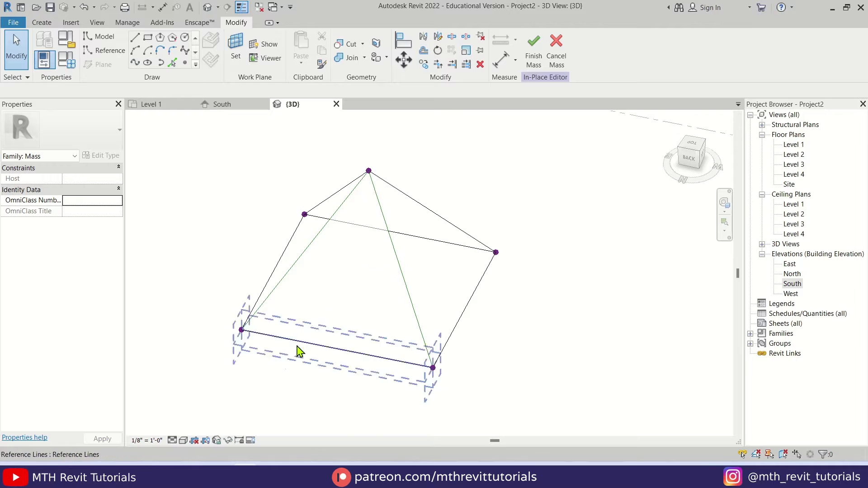
{"action": "left_click", "coordinate": [184, 440]}
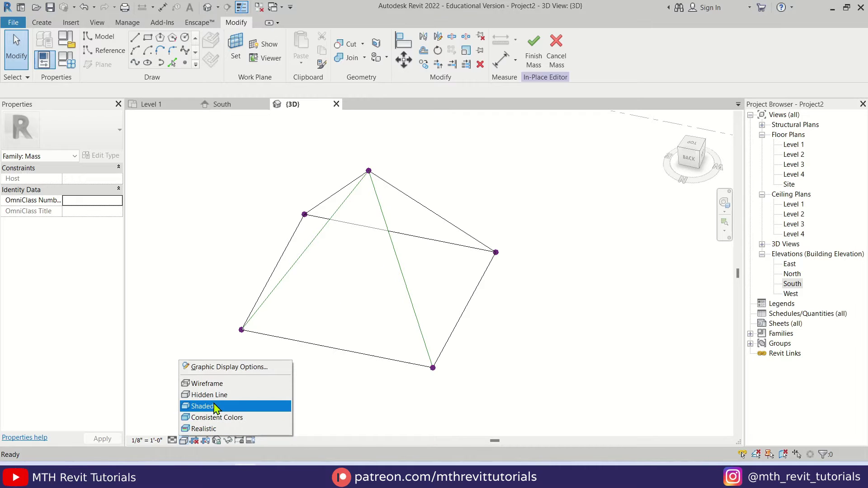
{"action": "left_click", "coordinate": [203, 405]}
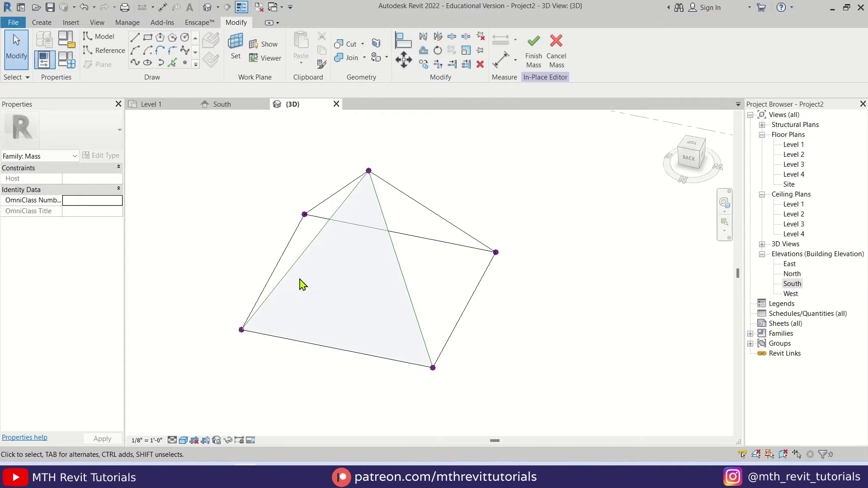
Step: Create the pyramid's second flat triangular face from the adjoining base edge and its two apex lines
{"action": "middle_click_drag", "start_coordinate": [402, 317], "coordinate": [307, 337], "text": "shift"}
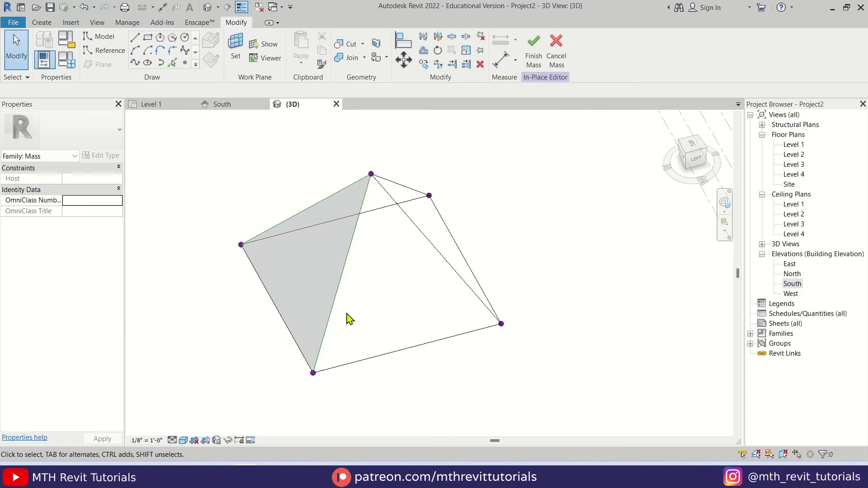
{"action": "left_click", "coordinate": [368, 362]}
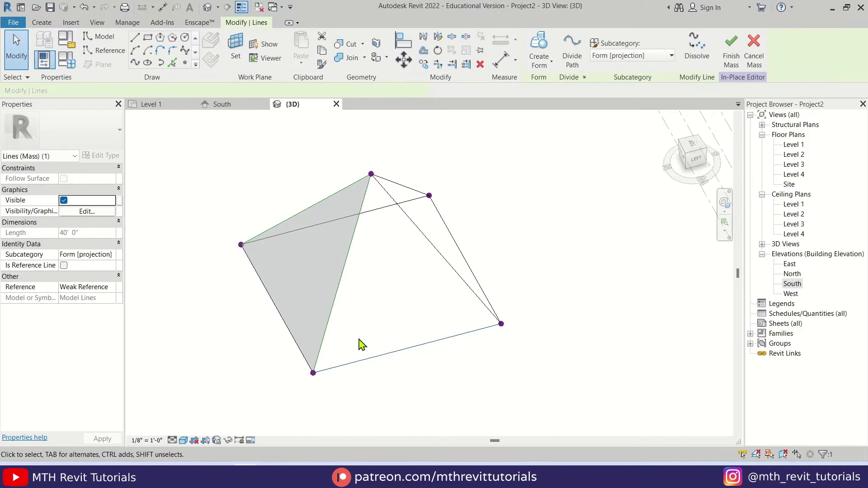
{"action": "left_click", "coordinate": [400, 256], "text": "ctrl"}
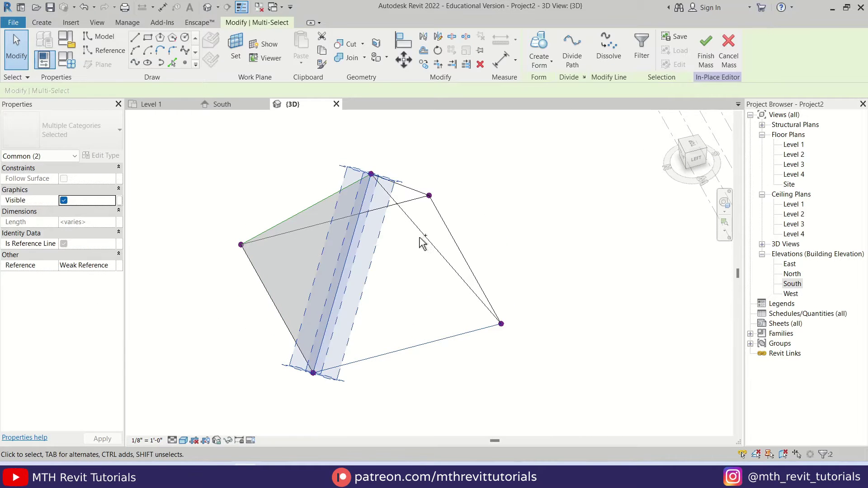
{"action": "left_click", "coordinate": [428, 238], "text": "ctrl"}
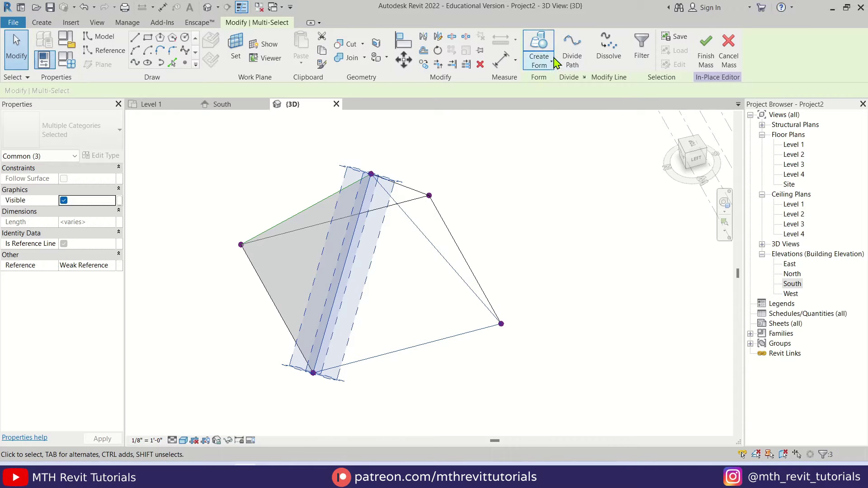
{"action": "left_click", "coordinate": [538, 49]}
{"action": "left_click", "coordinate": [347, 453]}
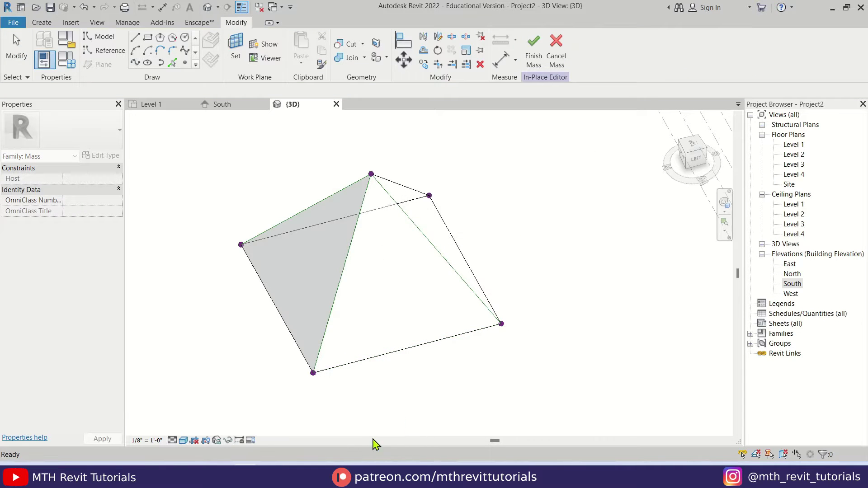
Step: Create the third flat triangular face from the next base edge and the two lines rising to the apex
{"action": "middle_click_drag", "start_coordinate": [531, 294], "coordinate": [409, 347], "text": "shift"}
{"action": "left_click", "coordinate": [409, 349]}
{"action": "left_click", "coordinate": [353, 287], "text": "ctrl"}
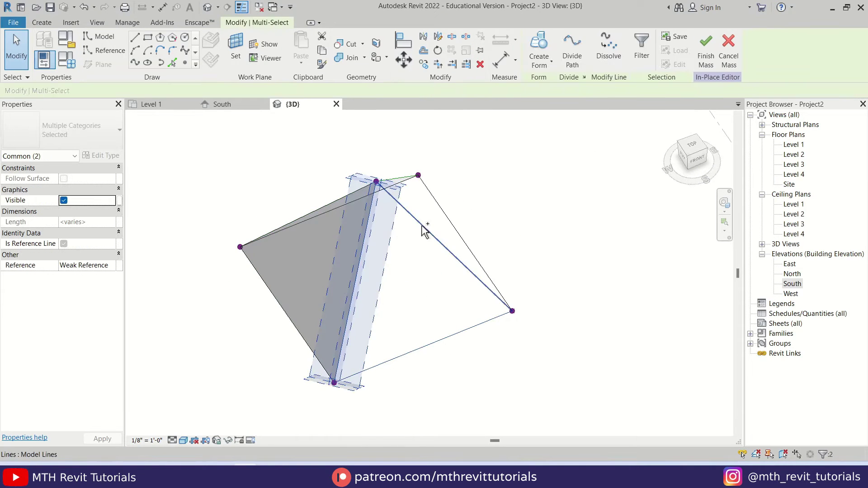
{"action": "left_click", "coordinate": [423, 226], "text": "ctrl"}
{"action": "left_click", "coordinate": [538, 50]}
{"action": "left_click", "coordinate": [347, 454]}
Step: Create the fourth flat triangular face from the last open base edge and its two apex lines
{"action": "middle_click_drag", "start_coordinate": [515, 248], "coordinate": [402, 258], "text": "shift"}
{"action": "left_click", "coordinate": [374, 263]}
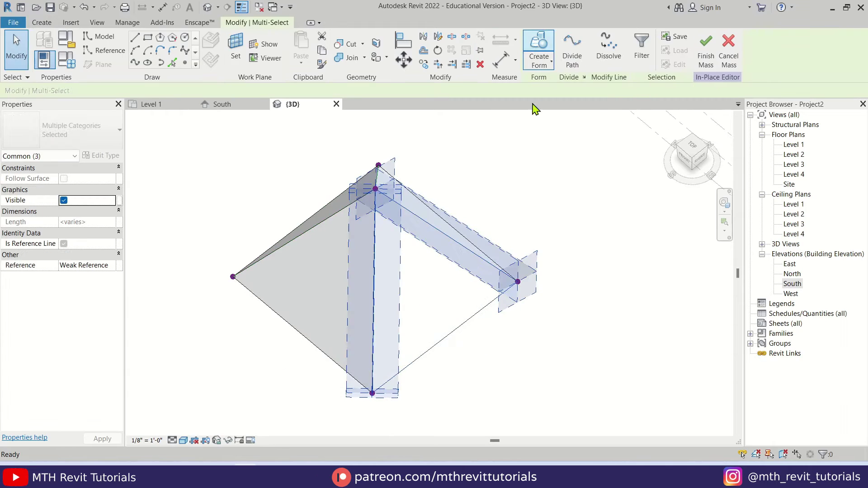
{"action": "left_click", "coordinate": [538, 50]}
{"action": "left_click", "coordinate": [367, 452]}
Step: Finish the in-place pyramid mass
{"action": "middle_click_drag", "start_coordinate": [395, 300], "coordinate": [564, 184], "text": "shift"}
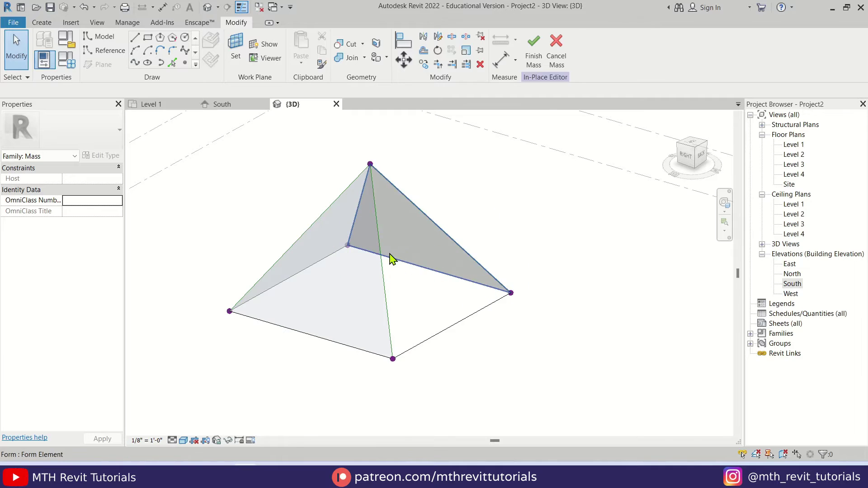
{"action": "scroll", "coordinate": [346, 282], "scroll_direction": "down", "scroll_amount": 1}
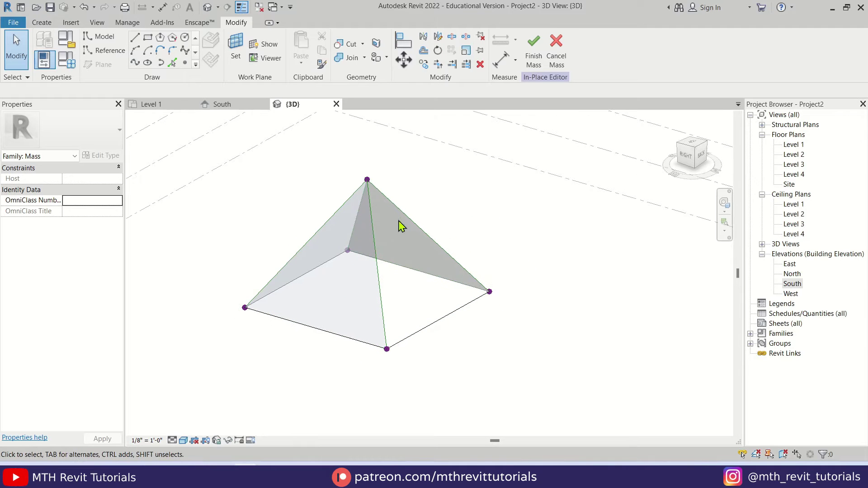
{"action": "left_click", "coordinate": [533, 68]}
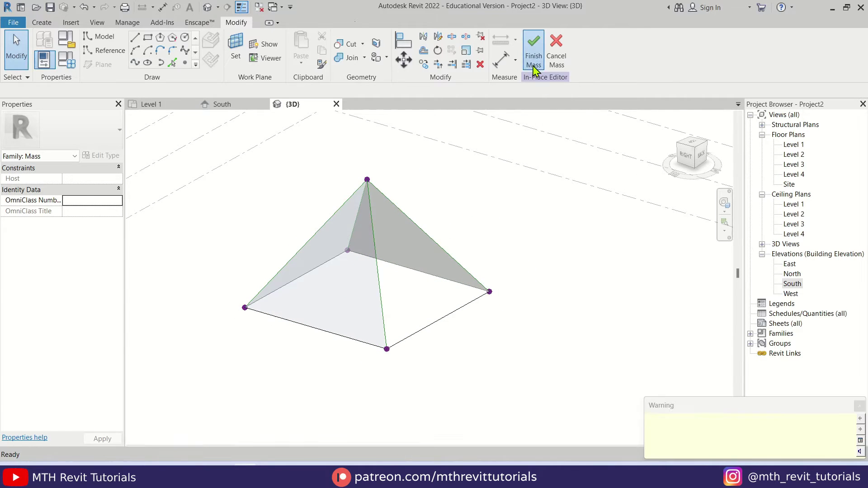
{"action": "middle_click_drag", "start_coordinate": [496, 320], "coordinate": [460, 243], "text": "shift"}
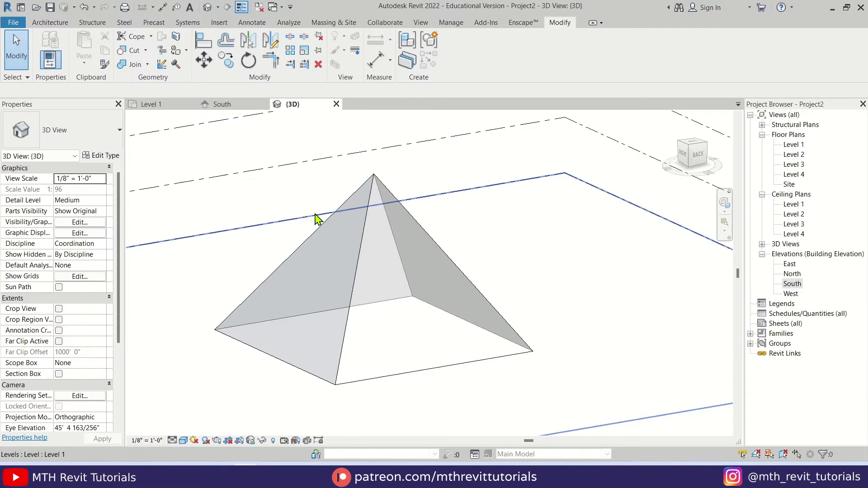
{"action": "left_click", "coordinate": [55, 24]}
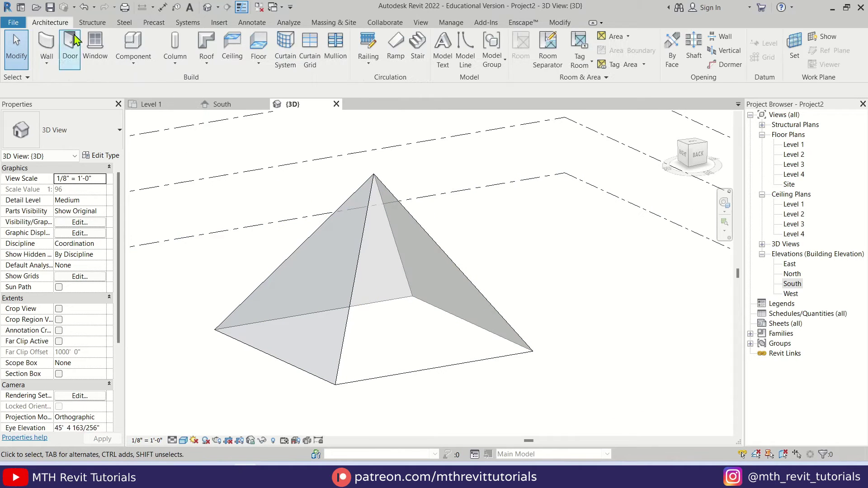
{"action": "left_click", "coordinate": [47, 61]}
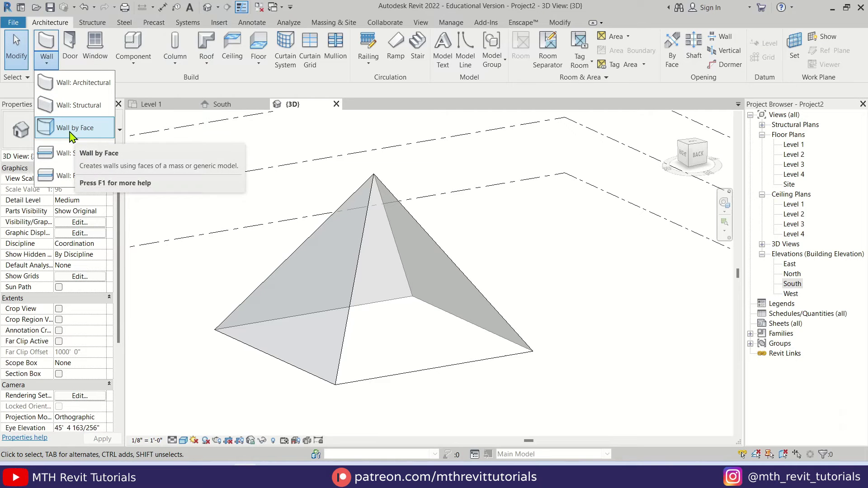
{"action": "left_click", "coordinate": [207, 61]}
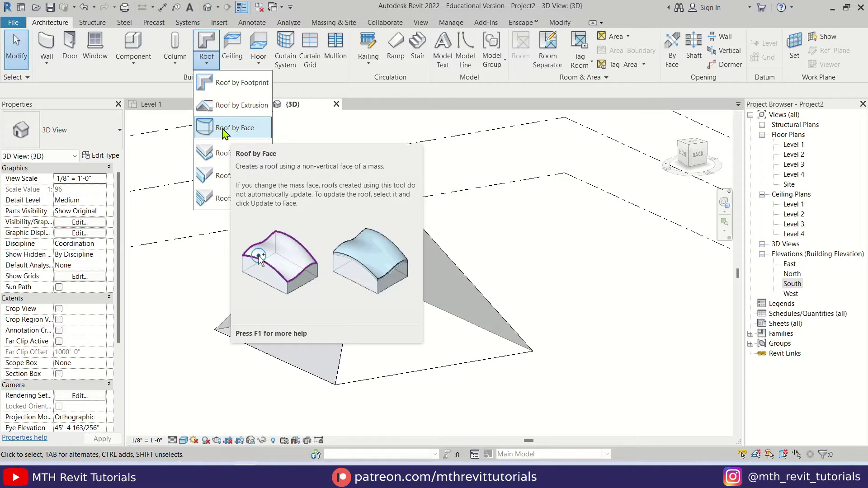
{"action": "left_click", "coordinate": [46, 60]}
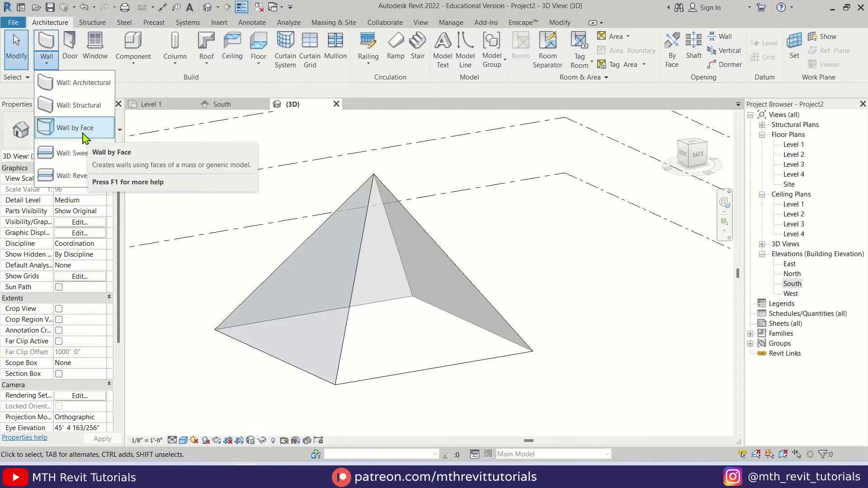
Step: Create a Basic Roof Generic - 12" by face from the pyramid mass's sloping faces, using Level 4 as reference
{"action": "left_click", "coordinate": [206, 59]}
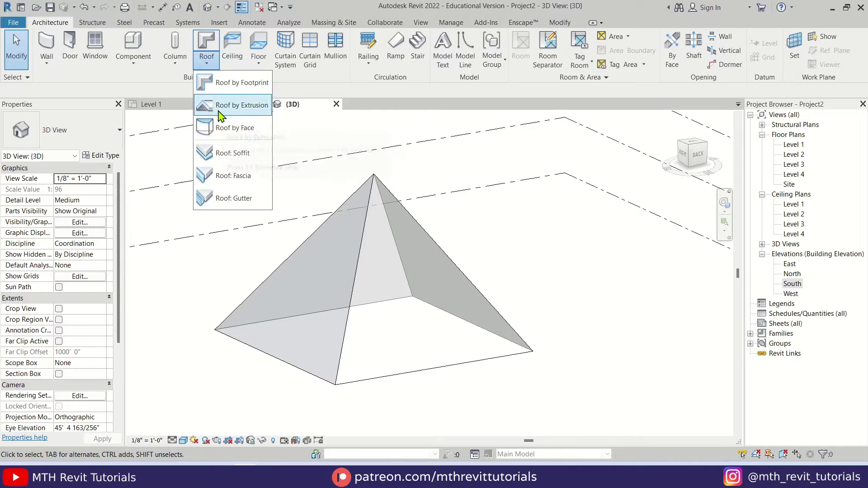
{"action": "left_click", "coordinate": [239, 128]}
{"action": "middle_click_drag", "start_coordinate": [307, 195], "coordinate": [359, 248], "text": "shift"}
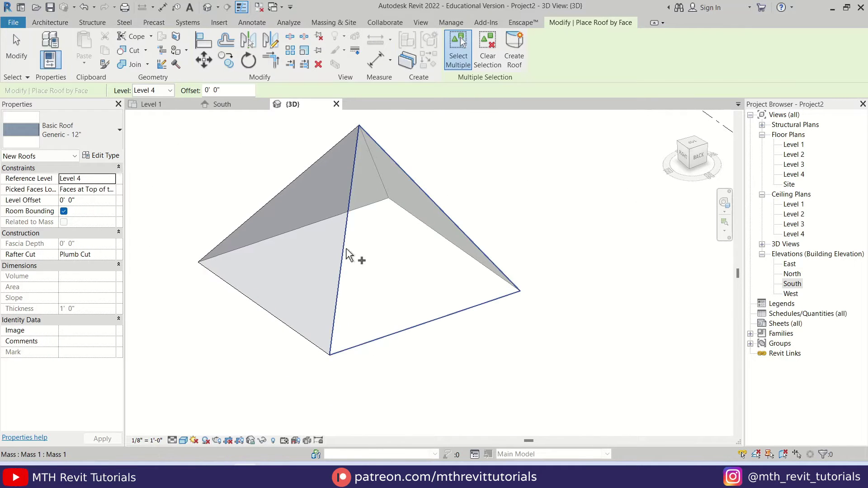
{"action": "left_click", "coordinate": [346, 255]}
{"action": "middle_click_drag", "start_coordinate": [283, 326], "coordinate": [377, 255], "text": "shift"}
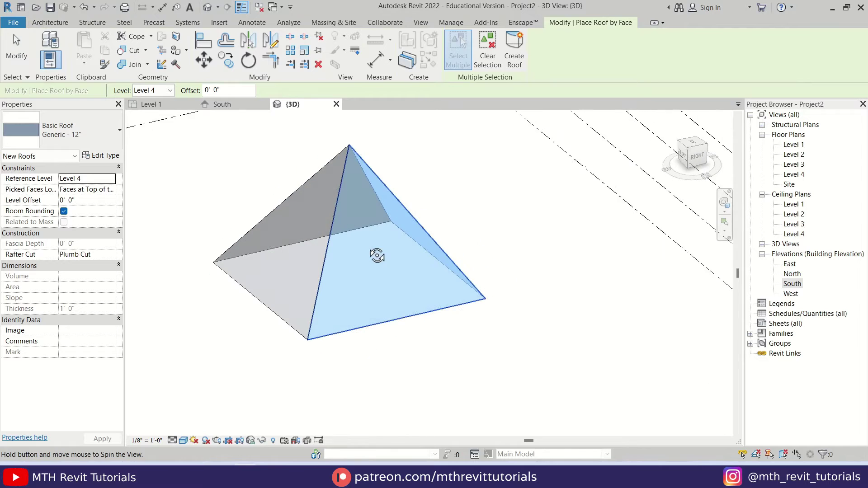
{"action": "middle_click_drag", "start_coordinate": [213, 266], "coordinate": [359, 272], "text": "shift"}
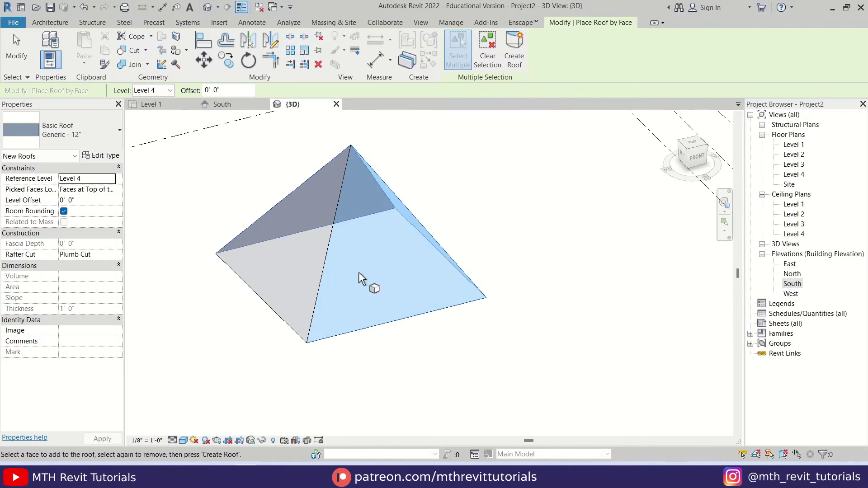
{"action": "left_click", "coordinate": [286, 310]}
{"action": "middle_click_drag", "start_coordinate": [252, 310], "coordinate": [422, 257], "text": "shift"}
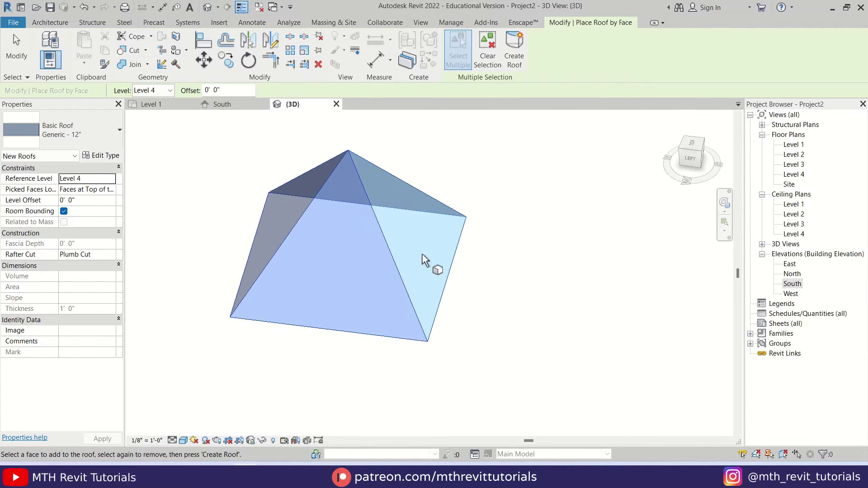
{"action": "left_click", "coordinate": [514, 59]}
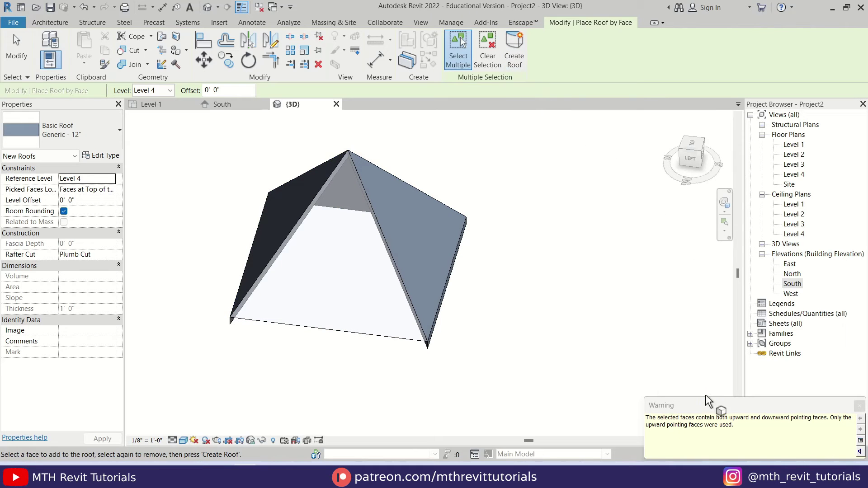
{"action": "left_click_drag", "start_coordinate": [651, 416], "coordinate": [817, 427]}
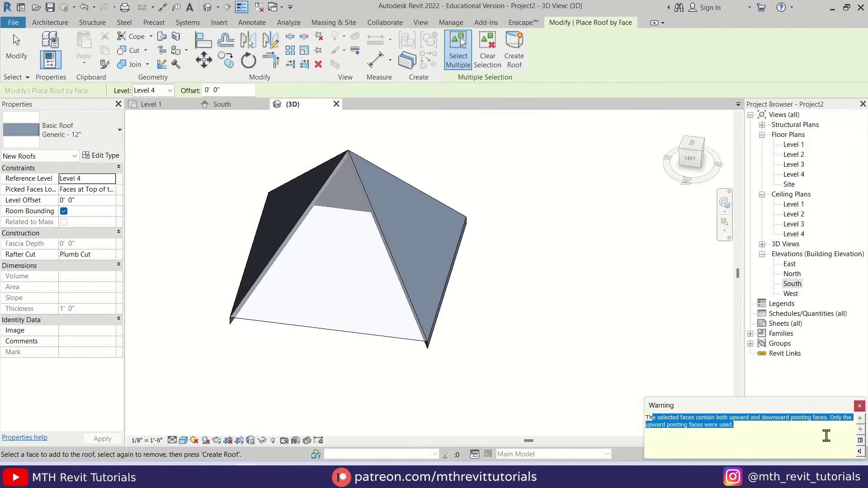
{"action": "left_click", "coordinate": [860, 405]}
Step: Create a Generic - 12" roof by face on the remaining uncovered side of the pyramid mass
{"action": "middle_click_drag", "start_coordinate": [461, 393], "coordinate": [275, 301], "text": "shift"}
{"action": "middle_click_drag", "start_coordinate": [272, 259], "coordinate": [431, 206], "text": "shift"}
{"action": "middle_click_drag", "start_coordinate": [306, 248], "coordinate": [407, 310], "text": "shift"}
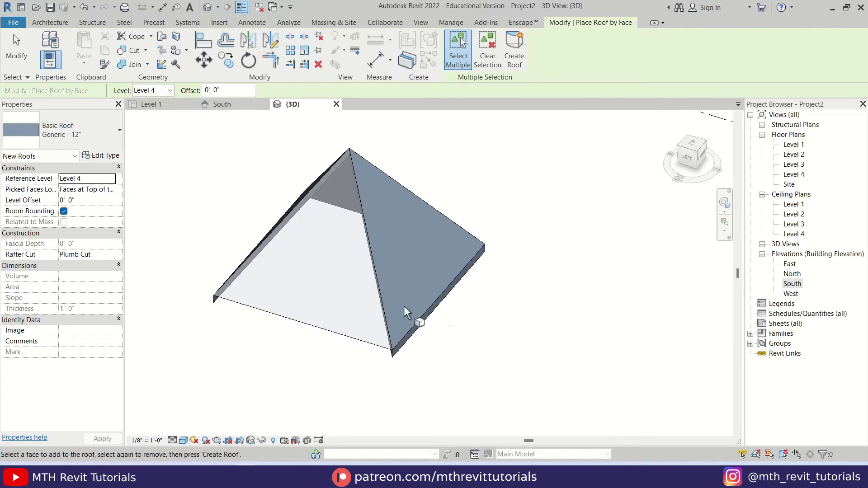
{"action": "scroll", "coordinate": [319, 304], "scroll_direction": "up", "scroll_amount": 3}
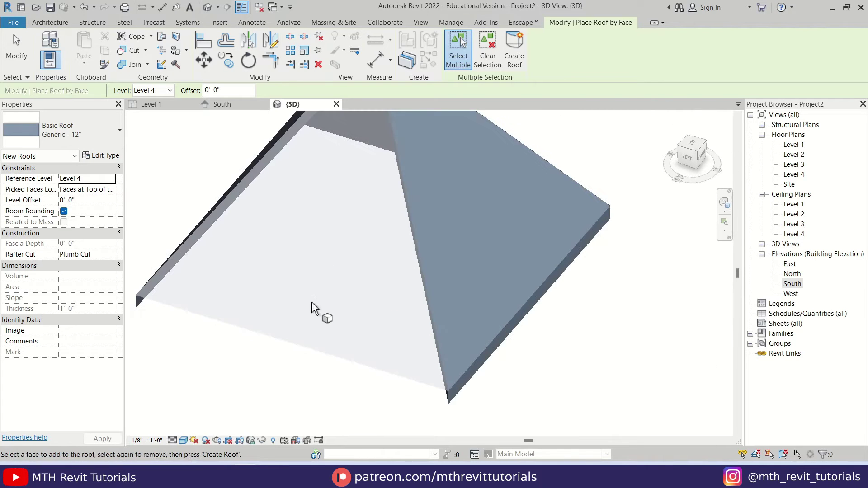
{"action": "left_click", "coordinate": [277, 346]}
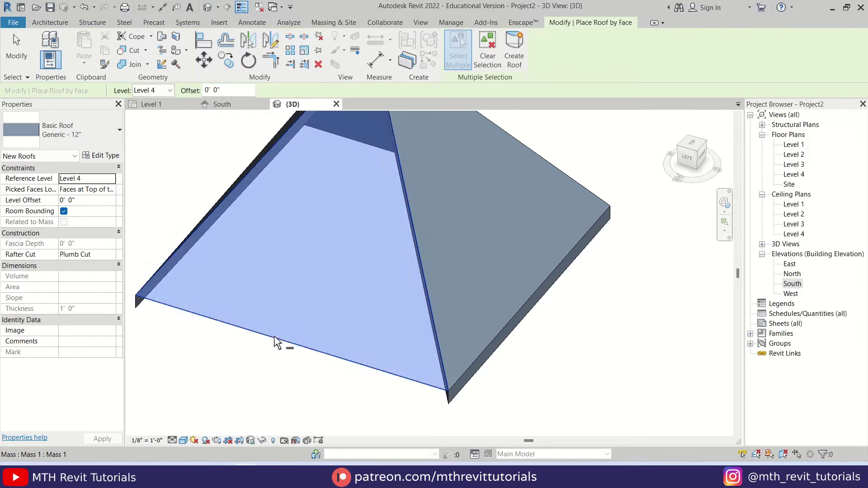
{"action": "left_click", "coordinate": [516, 69]}
{"action": "key", "text": "Escape"}
Step: Examine the roof's eave edge at the pyramid base in the 3D view and the South elevation
{"action": "scroll", "coordinate": [385, 335], "scroll_direction": "down", "scroll_amount": 2}
{"action": "middle_click_drag", "start_coordinate": [384, 338], "coordinate": [275, 378], "text": "shift"}
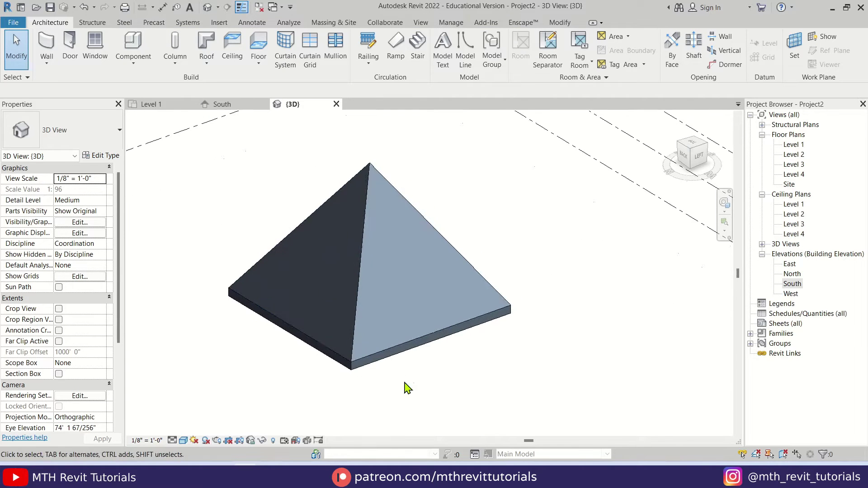
{"action": "scroll", "coordinate": [407, 388], "scroll_direction": "up", "scroll_amount": 5}
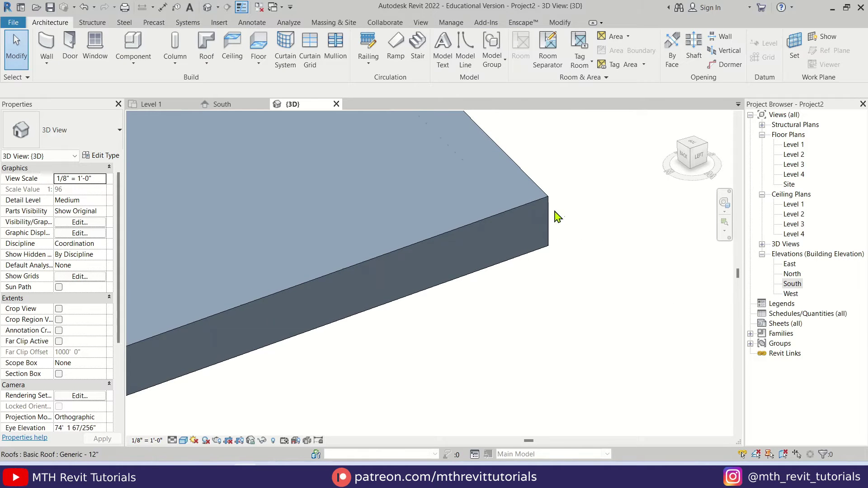
{"action": "left_click", "coordinate": [222, 105]}
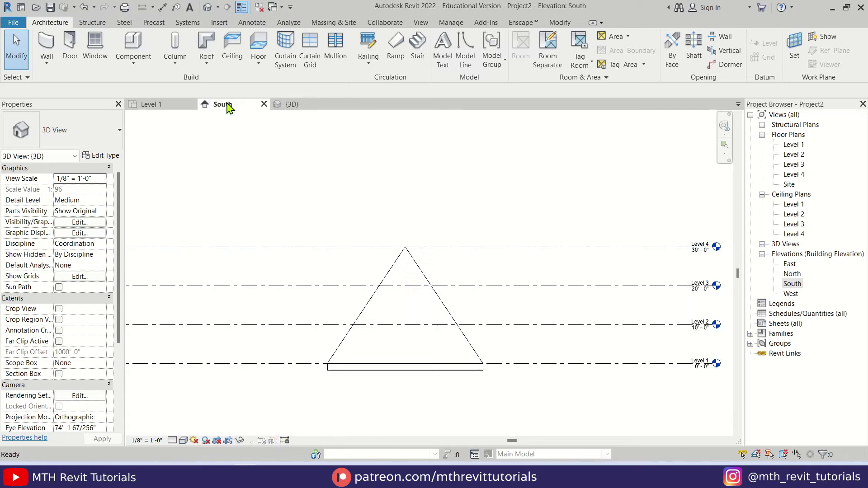
{"action": "scroll", "coordinate": [516, 371], "scroll_direction": "up", "scroll_amount": 5}
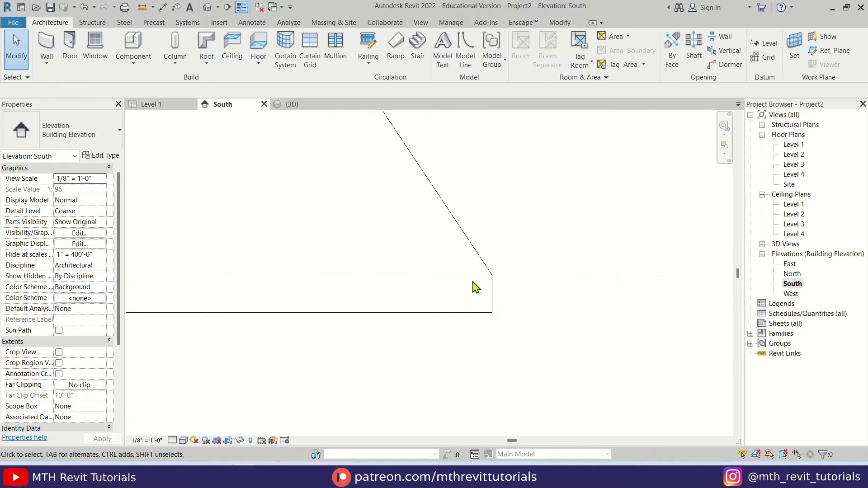
{"action": "scroll", "coordinate": [513, 315], "scroll_direction": "down", "scroll_amount": 2}
{"action": "scroll", "coordinate": [511, 310], "scroll_direction": "down", "scroll_amount": 1}
{"action": "middle_click_drag", "start_coordinate": [350, 331], "coordinate": [368, 332]}
{"action": "scroll", "coordinate": [506, 313], "scroll_direction": "down", "scroll_amount": 3}
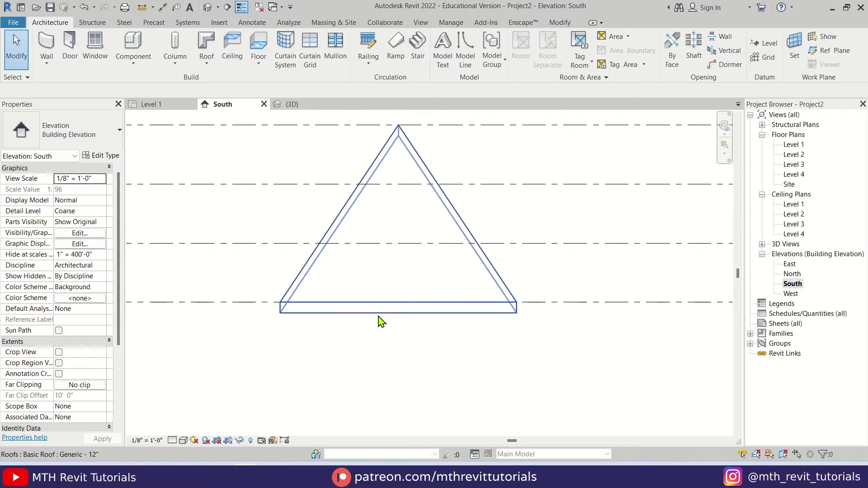
Step: Set the Rafter Cut of all Generic - 12" roofs visible in the 3D view to Two Cut - Plumb
{"action": "left_click", "coordinate": [293, 104]}
{"action": "scroll", "coordinate": [497, 285], "scroll_direction": "down", "scroll_amount": 5}
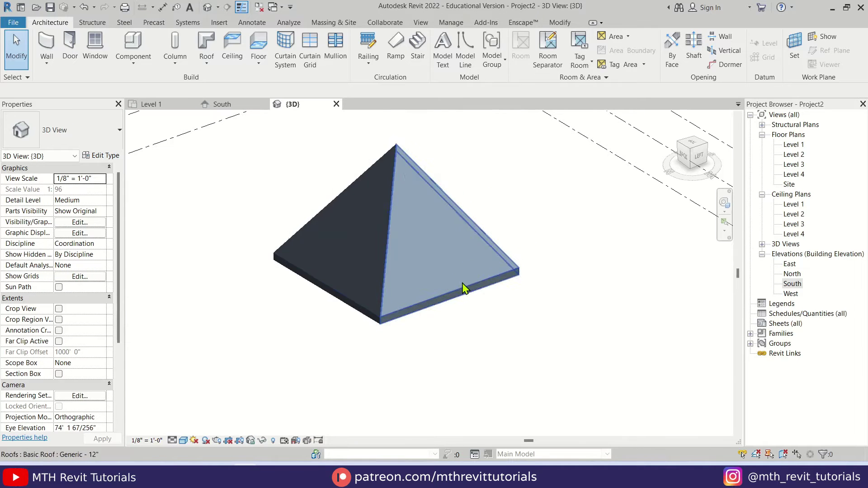
{"action": "scroll", "coordinate": [441, 271], "scroll_direction": "up", "scroll_amount": 4}
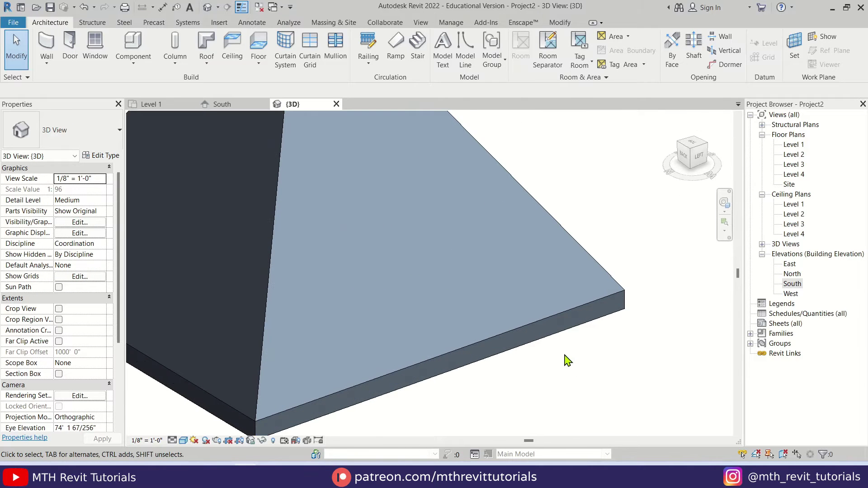
{"action": "left_click", "coordinate": [500, 340]}
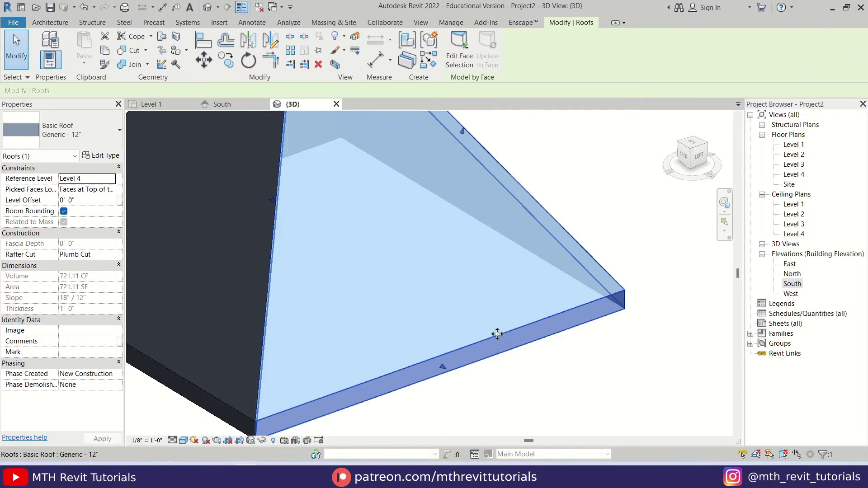
{"action": "right_click", "coordinate": [496, 333]}
{"action": "mouse_move", "coordinate": [546, 177]}
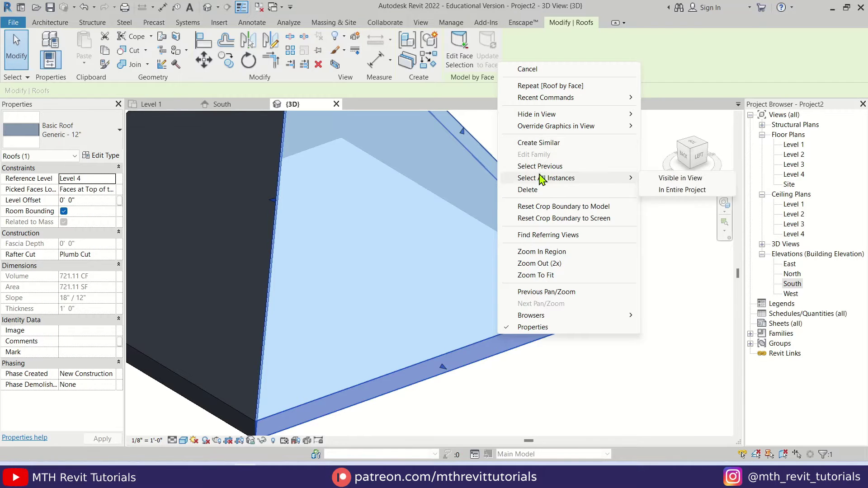
{"action": "left_click", "coordinate": [658, 179]}
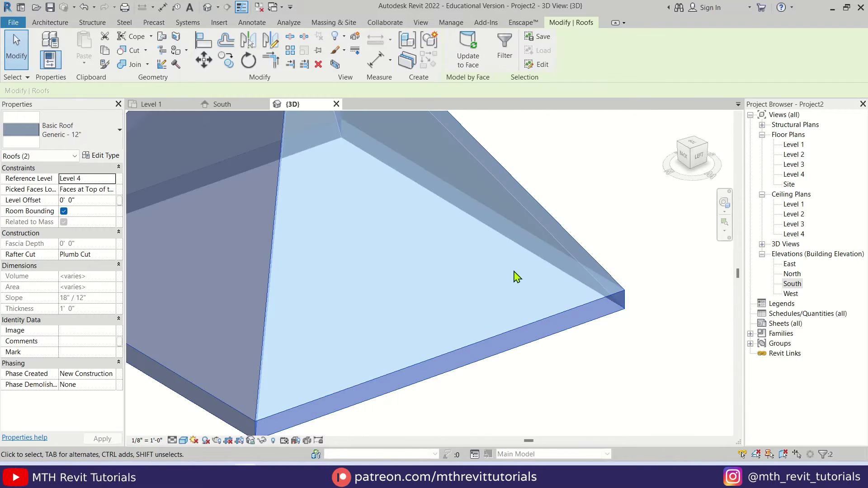
{"action": "scroll", "coordinate": [517, 277], "scroll_direction": "down", "scroll_amount": 3}
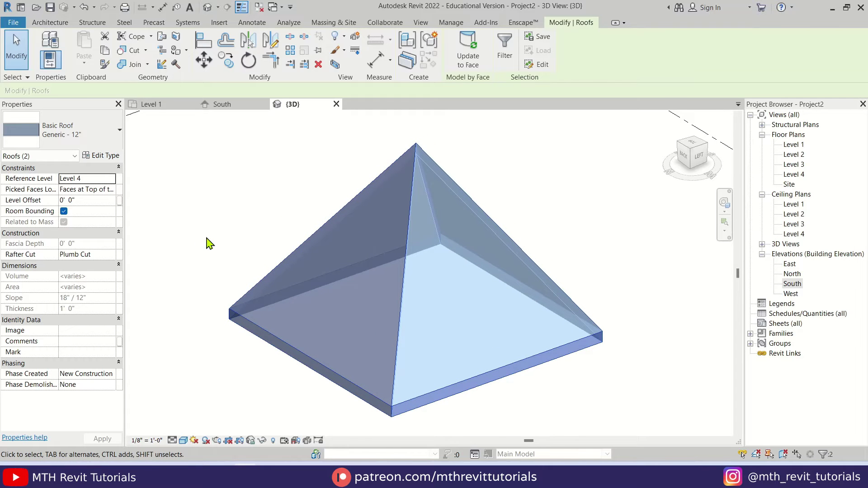
{"action": "mouse_move", "coordinate": [21, 260]}
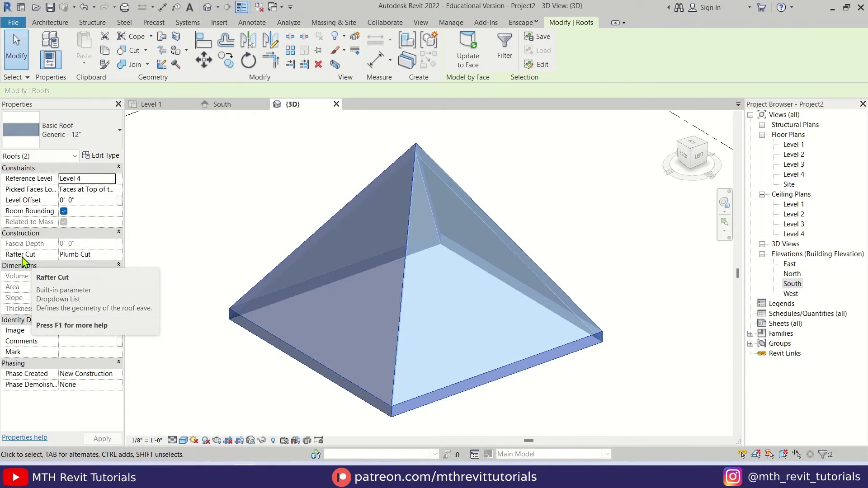
{"action": "left_click", "coordinate": [110, 255]}
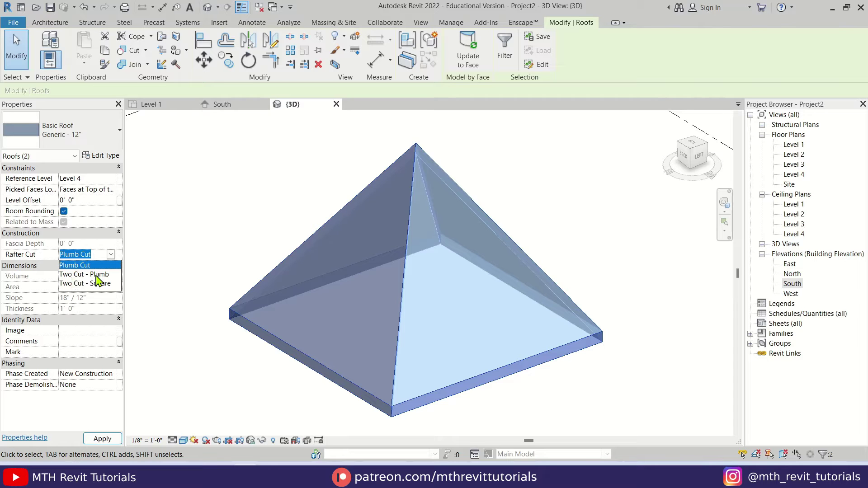
{"action": "left_click", "coordinate": [96, 275]}
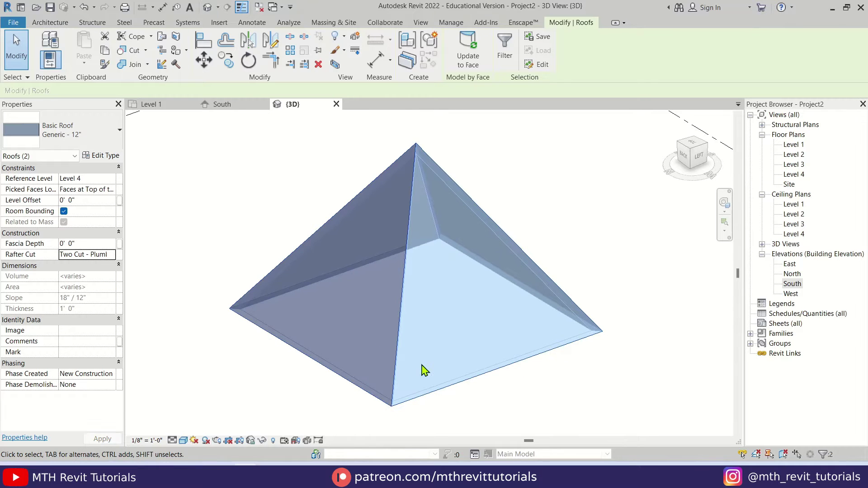
{"action": "left_click", "coordinate": [476, 407]}
Step: Check the roof's base edges in the South elevation and the pyramid from several sides in 3D
{"action": "scroll", "coordinate": [524, 398], "scroll_direction": "up", "scroll_amount": 3}
{"action": "left_click", "coordinate": [224, 105]}
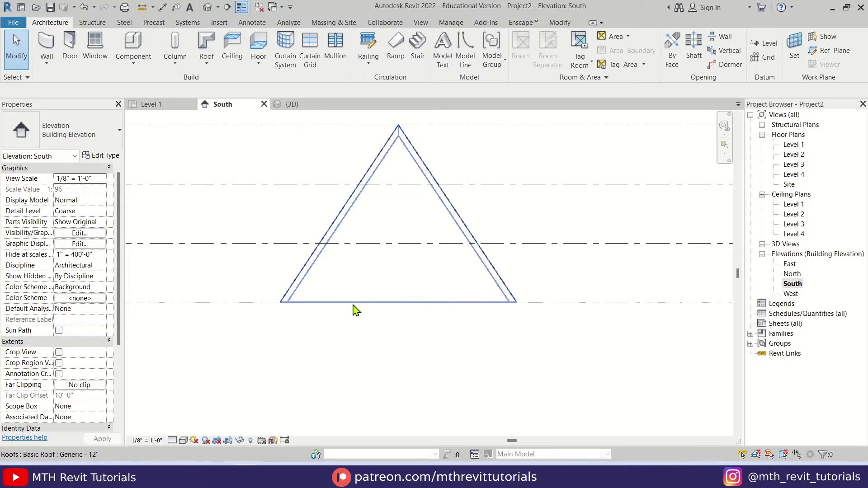
{"action": "left_click", "coordinate": [206, 8]}
{"action": "middle_click_drag", "start_coordinate": [407, 296], "coordinate": [310, 283], "text": "shift"}
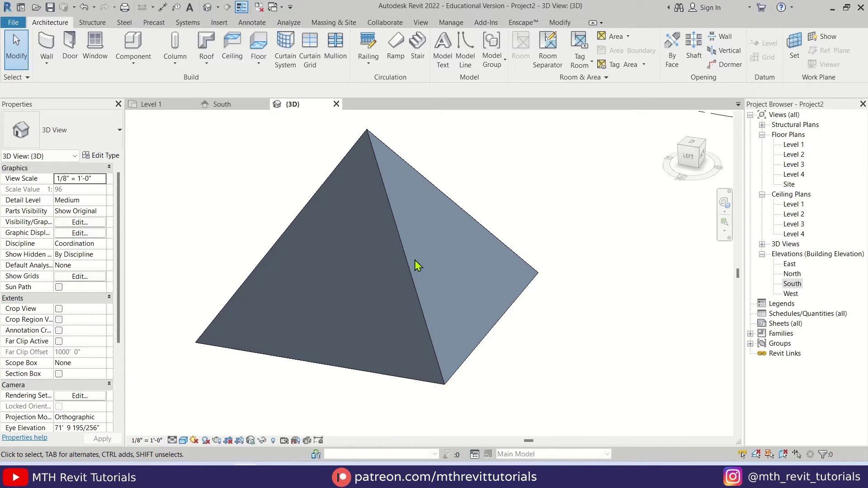
{"action": "middle_click_drag", "start_coordinate": [544, 218], "coordinate": [407, 265], "text": "shift"}
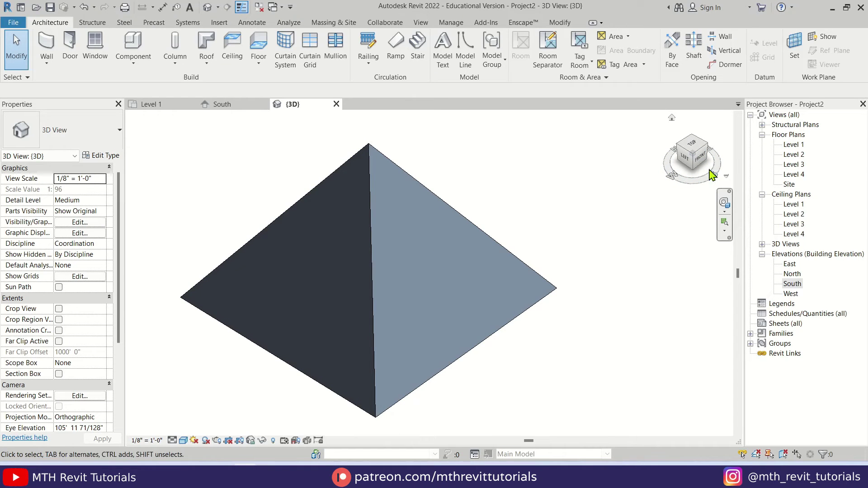
{"action": "mouse_move", "coordinate": [505, 349]}
{"action": "middle_mouse_down", "text": "shift"}
{"action": "mouse_move", "coordinate": [490, 339]}
{"action": "mouse_move", "coordinate": [501, 348]}
{"action": "middle_mouse_up", "text": "shift"}
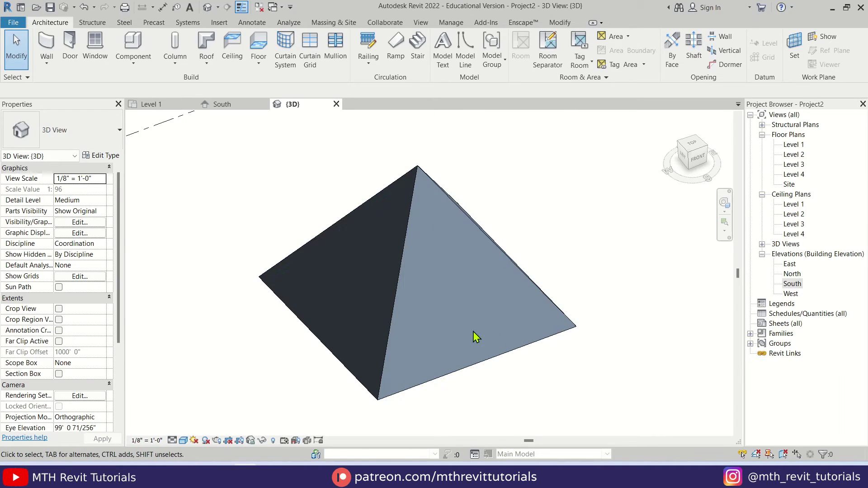
Step: Begin an opening by face on the pyramid's front roof face, with the 3D view set to Hidden Line
{"action": "left_click", "coordinate": [673, 63]}
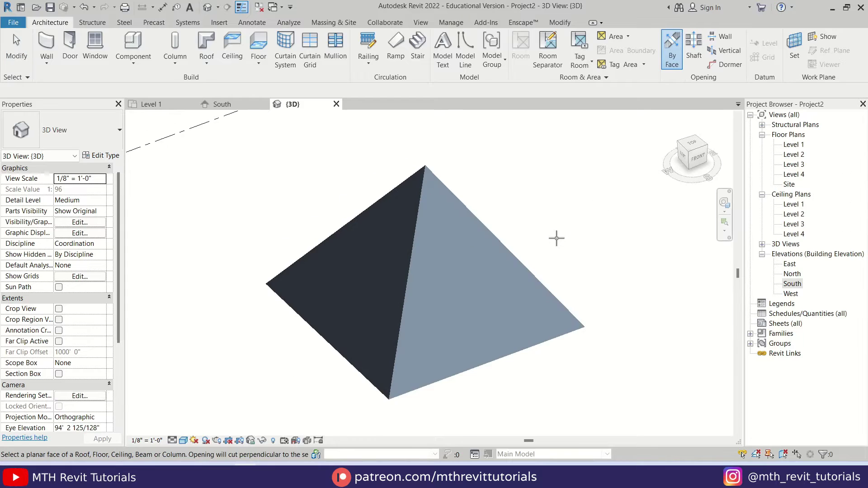
{"action": "middle_click_drag", "start_coordinate": [557, 236], "coordinate": [568, 235]}
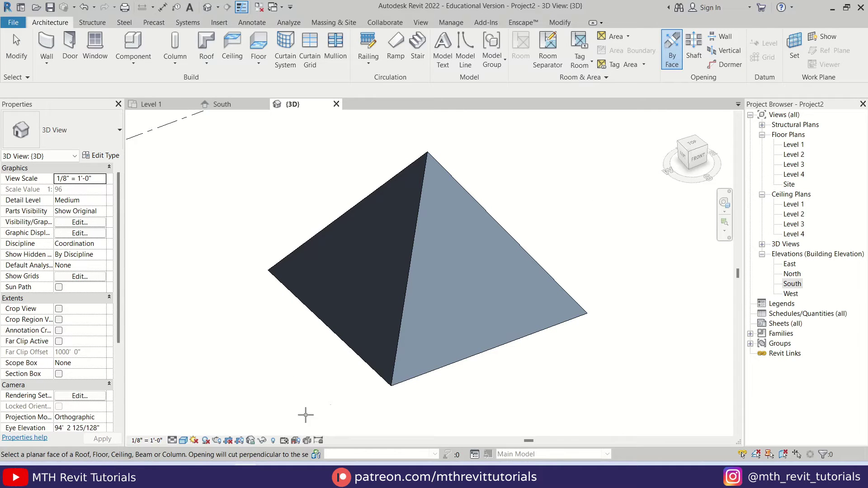
{"action": "left_click", "coordinate": [184, 441]}
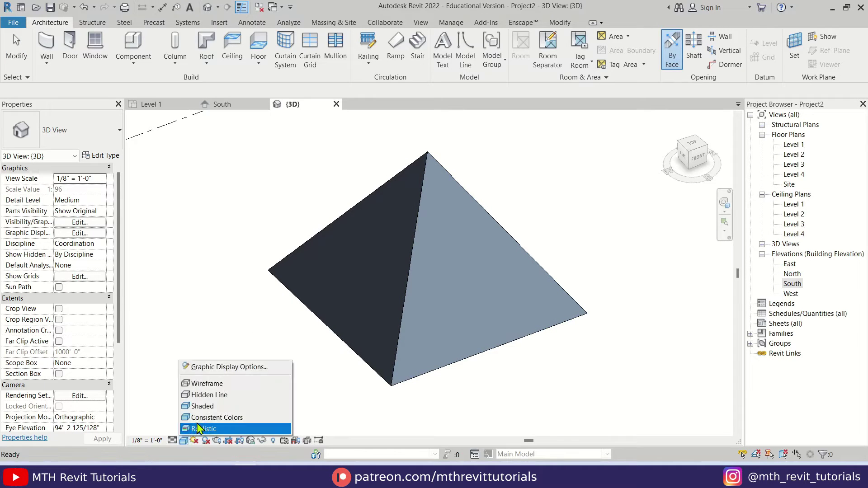
{"action": "left_click", "coordinate": [204, 394]}
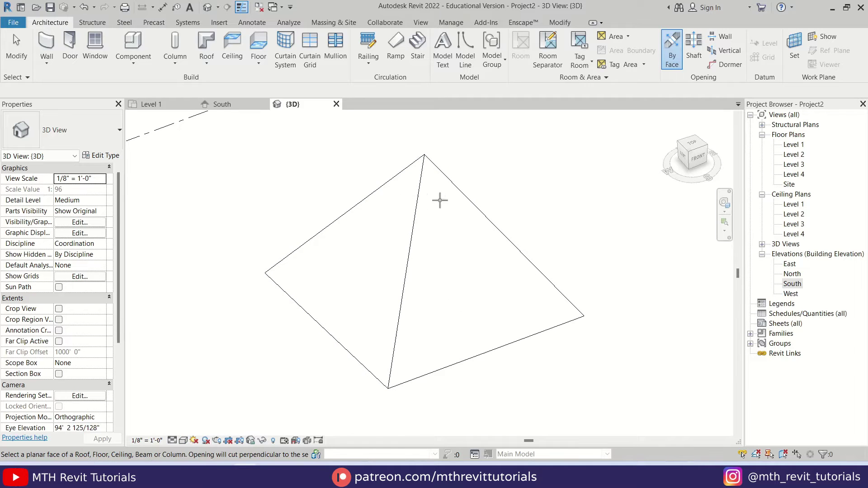
{"action": "left_click", "coordinate": [539, 330]}
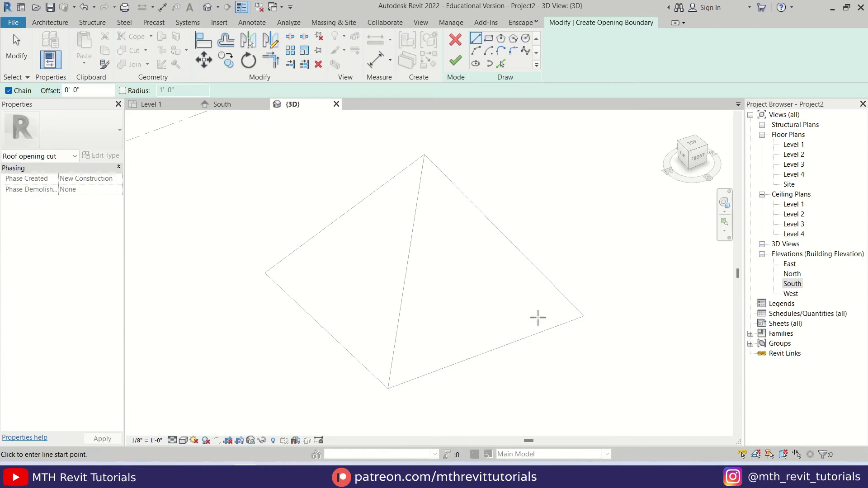
Step: Sketch the triangular opening boundary by picking the front face's three edges with a 2' 0" inward offset
{"action": "left_click", "coordinate": [500, 64]}
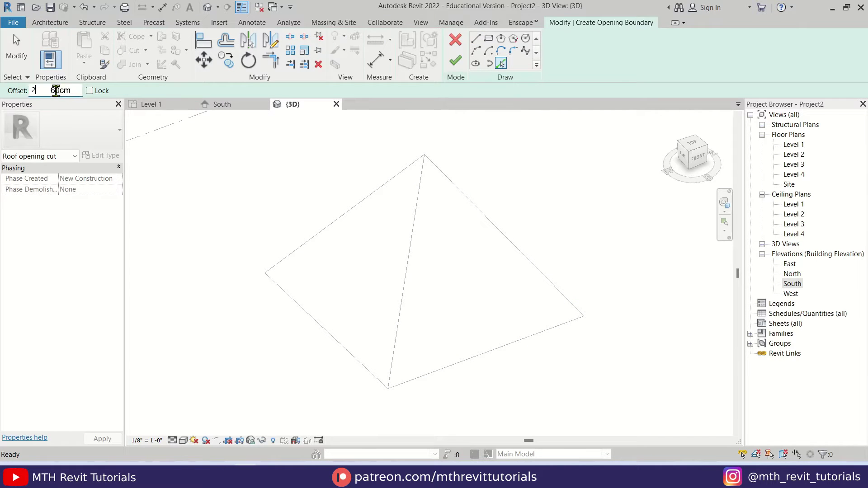
{"action": "left_click", "coordinate": [421, 230]}
{"action": "left_click", "coordinate": [486, 219]}
{"action": "left_click", "coordinate": [505, 349]}
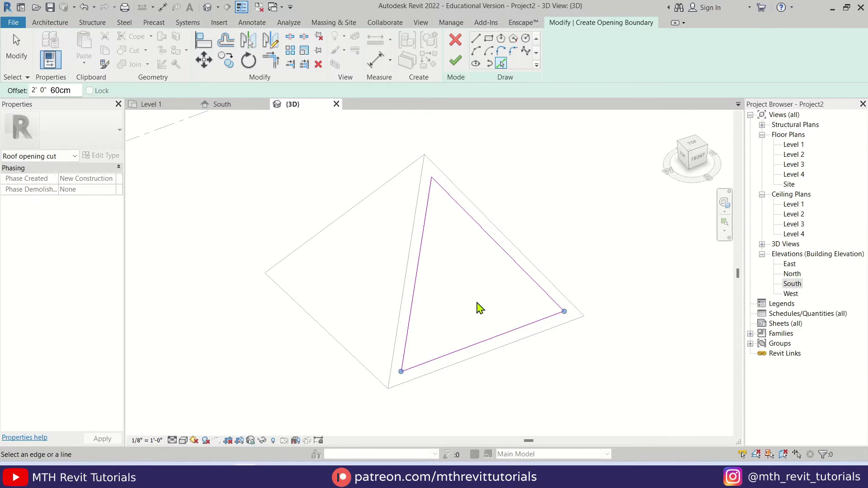
Step: Finish the triangular opening in the front roof face and turn the 3D view toward the pyramid's left face
{"action": "left_click", "coordinate": [454, 61]}
{"action": "left_click", "coordinate": [504, 291]}
{"action": "mouse_move", "coordinate": [504, 291]}
{"action": "middle_mouse_down", "text": "shift"}
{"action": "mouse_move", "coordinate": [504, 310]}
{"action": "mouse_move", "coordinate": [499, 257]}
{"action": "mouse_move", "coordinate": [549, 287]}
{"action": "mouse_move", "coordinate": [543, 320]}
{"action": "mouse_move", "coordinate": [417, 350]}
{"action": "mouse_move", "coordinate": [386, 296]}
{"action": "mouse_move", "coordinate": [341, 333]}
{"action": "mouse_move", "coordinate": [325, 294]}
{"action": "middle_mouse_up", "text": "shift"}
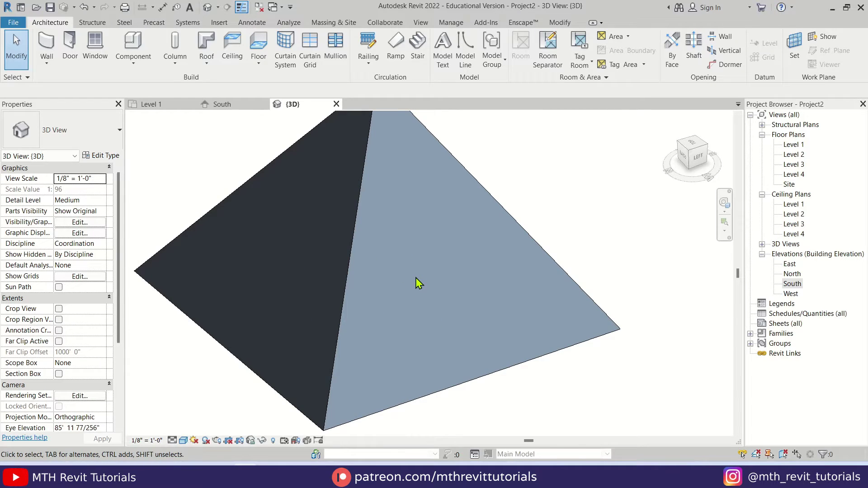
Step: Begin an opening by face on the pyramid's left roof face, with the 3D view in Hidden Line facing Left
{"action": "key", "text": "l"}
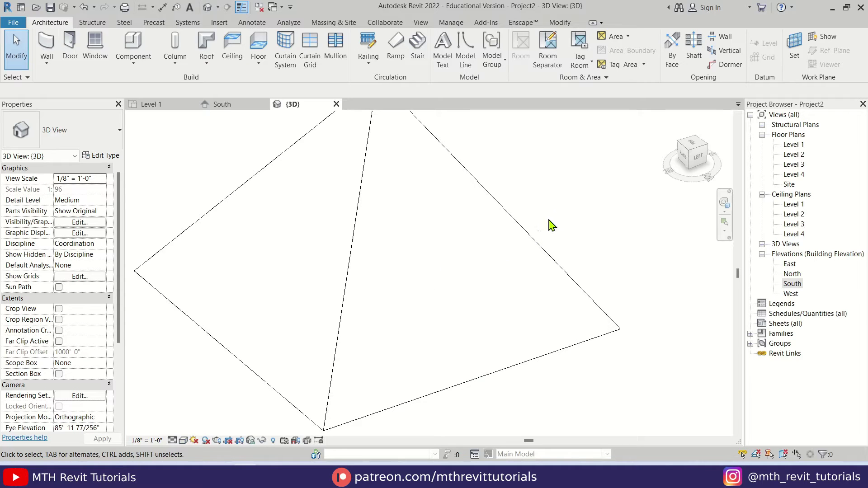
{"action": "left_click", "coordinate": [673, 67]}
{"action": "left_click", "coordinate": [571, 345]}
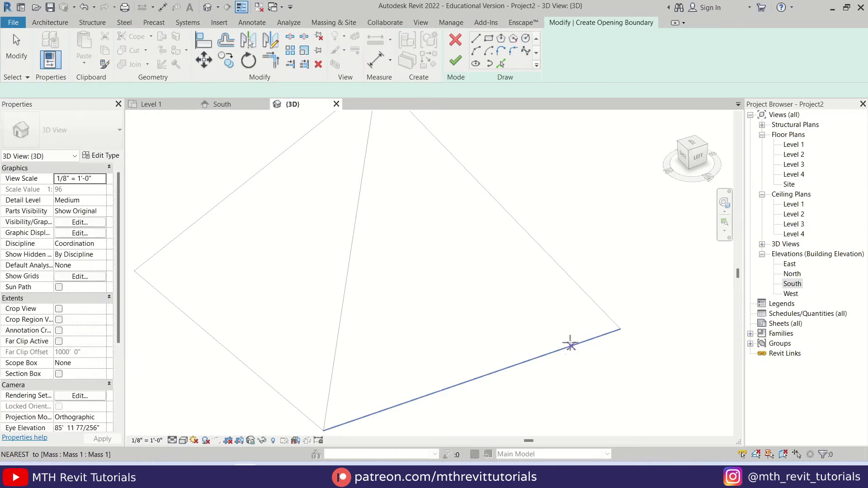
{"action": "left_click", "coordinate": [699, 157]}
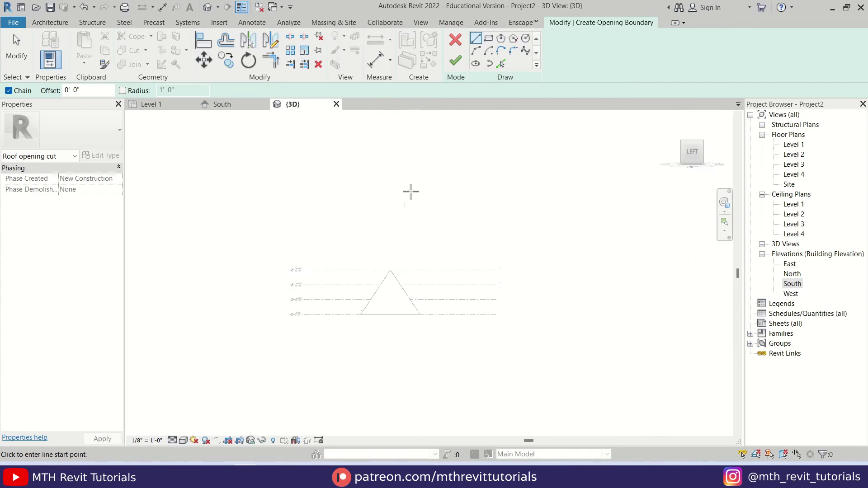
{"action": "scroll", "coordinate": [414, 253], "scroll_direction": "up", "scroll_amount": 8}
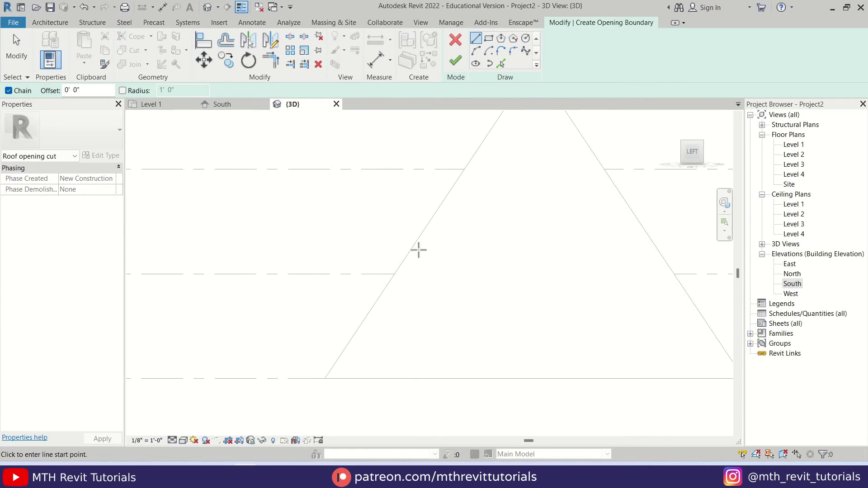
{"action": "left_click", "coordinate": [400, 270]}
{"action": "key", "text": "Escape"}
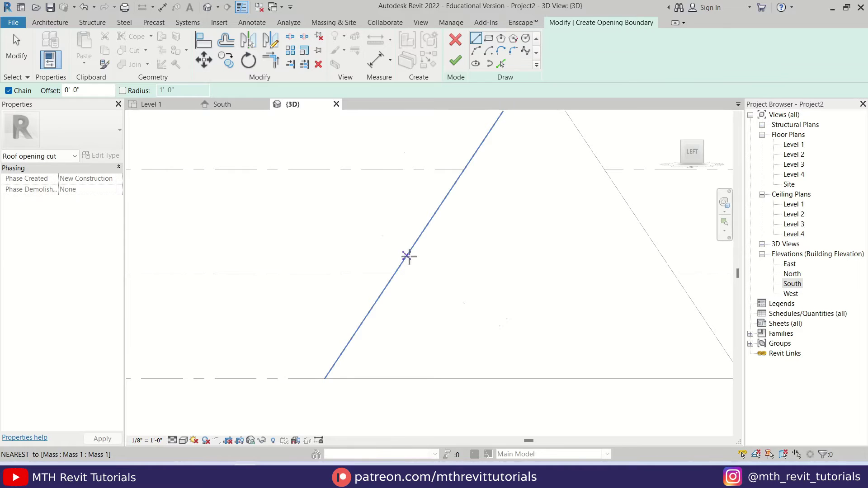
Step: Sketch a four-sided opening with one side along the left face's sloping edge toward the back, and finish the opening
{"action": "left_click", "coordinate": [407, 256]}
{"action": "left_click", "coordinate": [470, 256]}
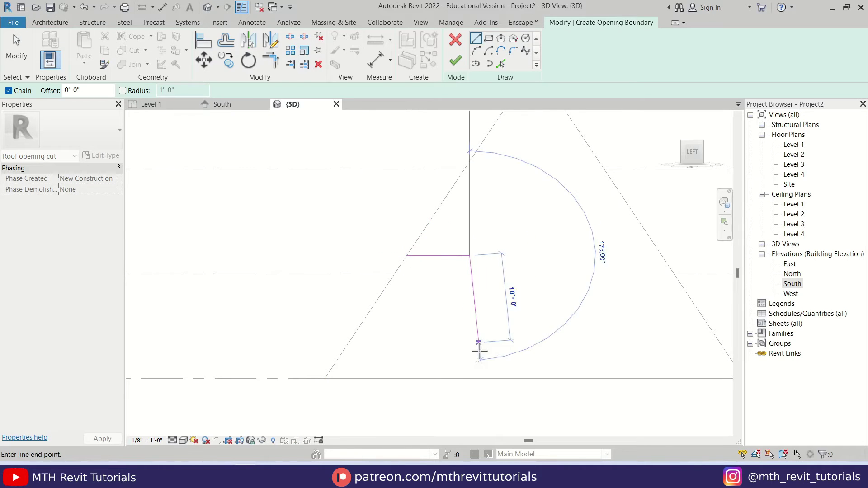
{"action": "left_click", "coordinate": [470, 335]}
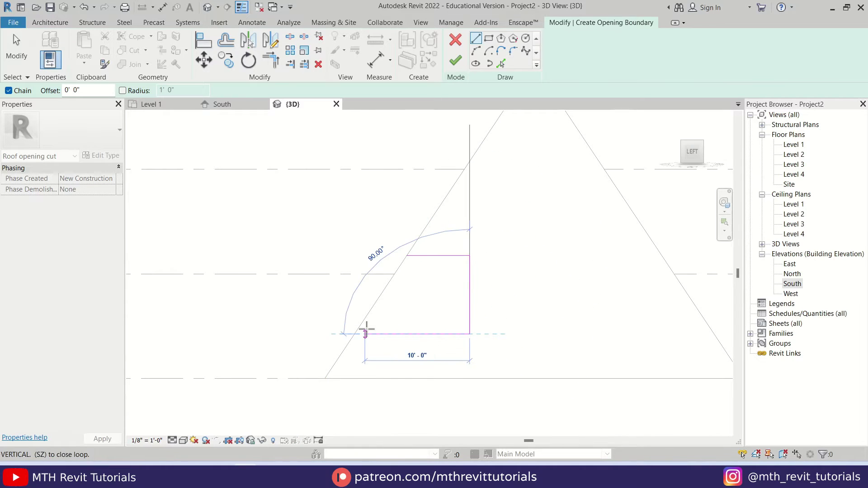
{"action": "left_click", "coordinate": [355, 334]}
{"action": "left_click", "coordinate": [407, 256]}
{"action": "key", "text": "Escape"}
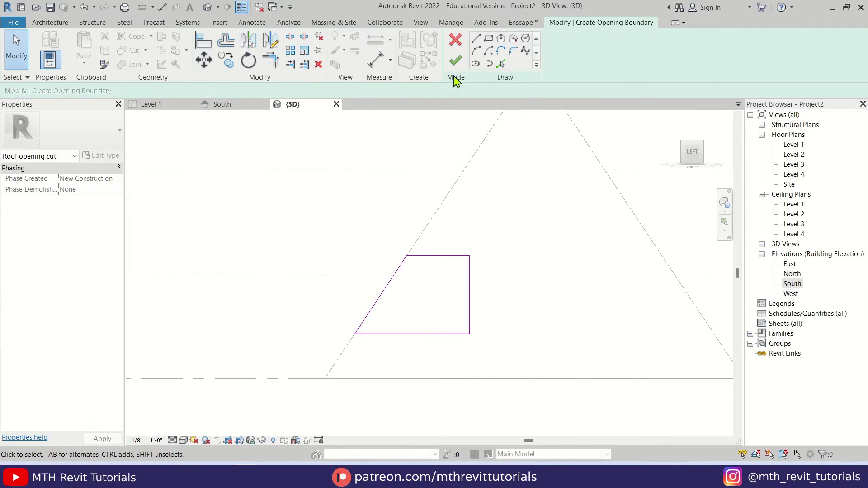
{"action": "left_click", "coordinate": [455, 61]}
{"action": "middle_click_drag", "start_coordinate": [325, 271], "coordinate": [391, 374], "text": "shift"}
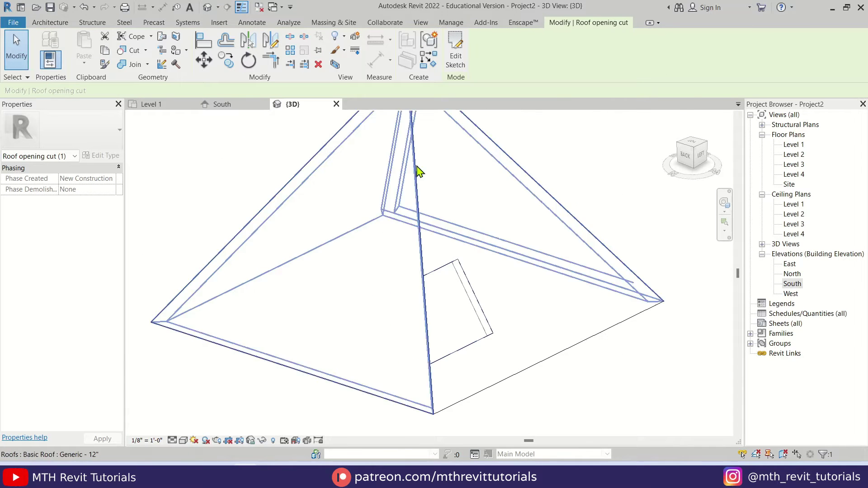
Step: Begin an opening by face on the back roof face, with the 3D view facing Back and set to Wireframe
{"action": "left_click", "coordinate": [55, 25]}
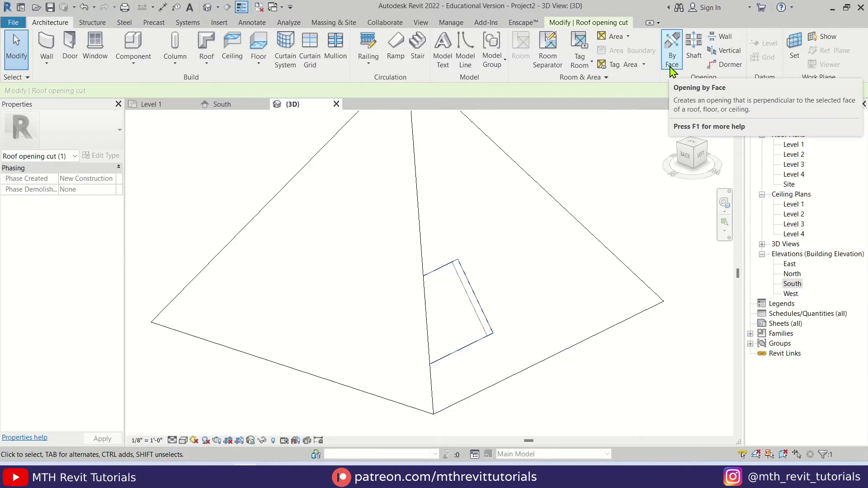
{"action": "left_click", "coordinate": [672, 45]}
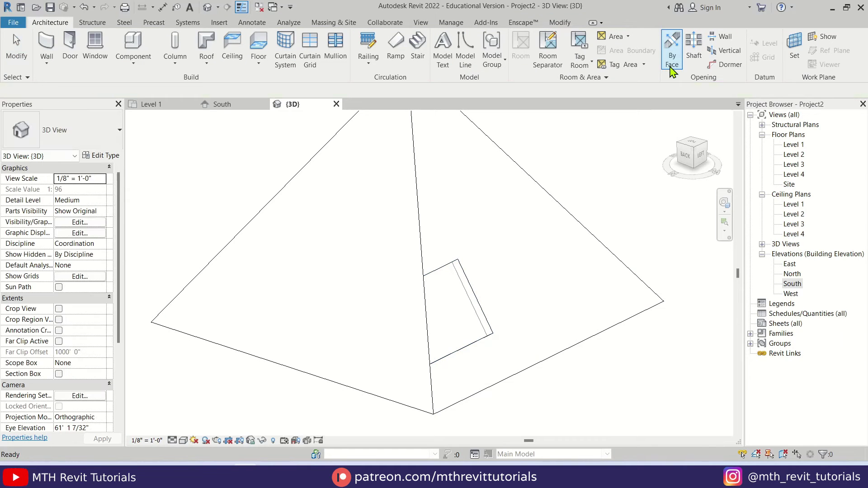
{"action": "left_click", "coordinate": [360, 388]}
{"action": "left_click", "coordinate": [694, 159]}
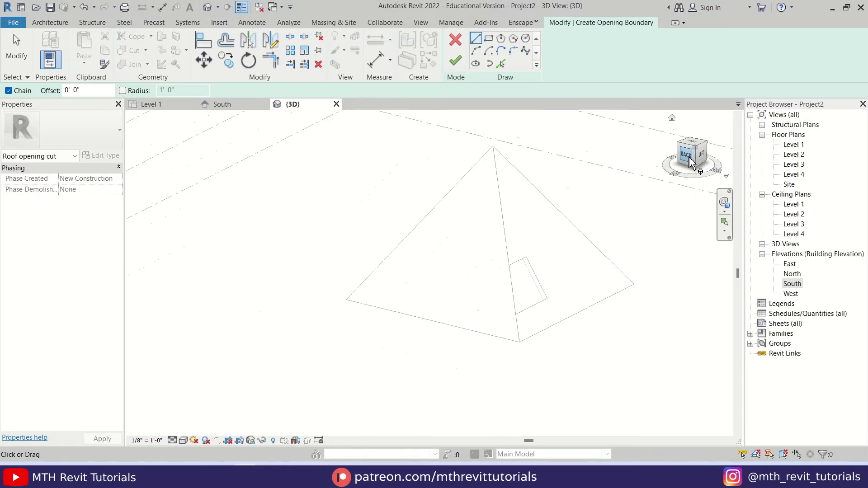
{"action": "left_click", "coordinate": [183, 440]}
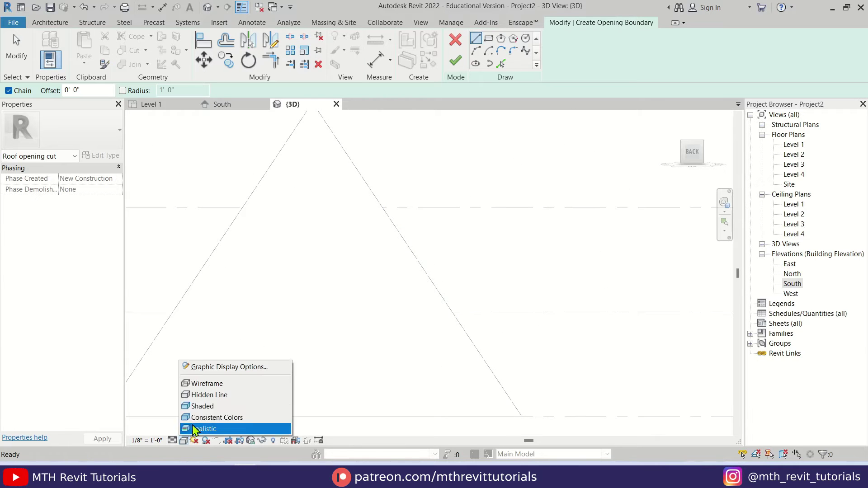
{"action": "left_click", "coordinate": [213, 383]}
Step: Sketch an 11' 0" horizontal line inward from the left-face opening's upper corner and a vertical line down from its inner end
{"action": "scroll", "coordinate": [409, 259], "scroll_direction": "up", "scroll_amount": 3}
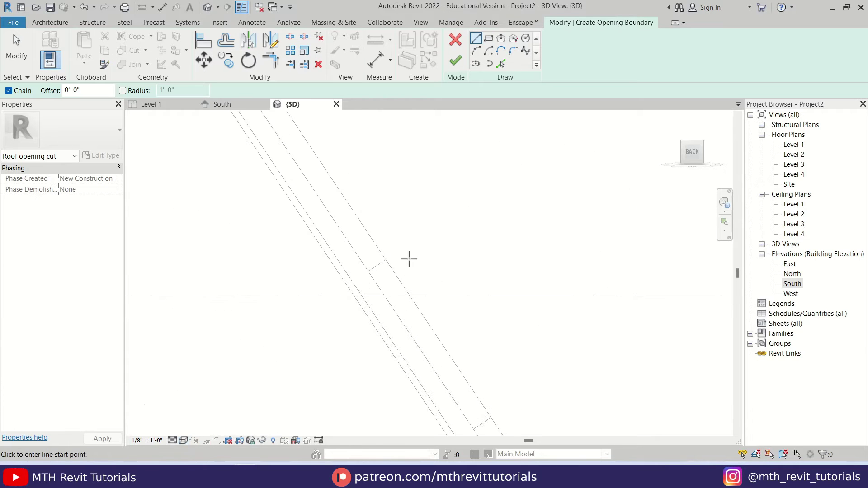
{"action": "left_click", "coordinate": [387, 261]}
{"action": "scroll", "coordinate": [387, 261], "scroll_direction": "down", "scroll_amount": 2}
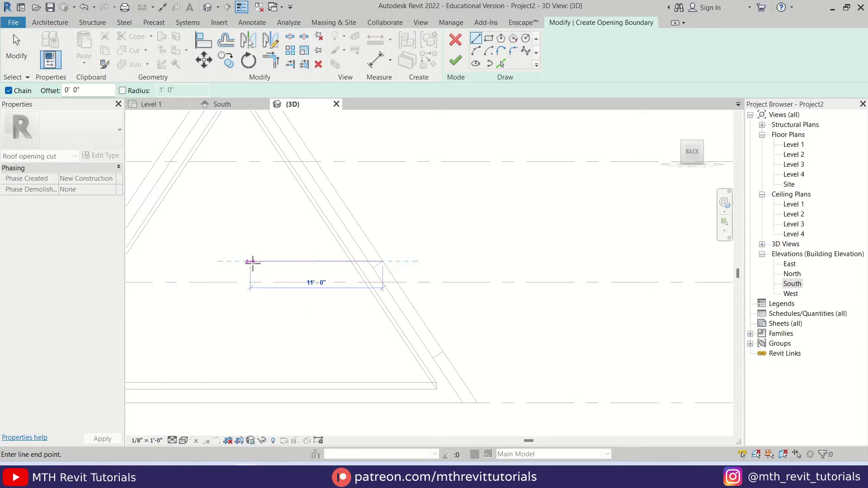
{"action": "left_click", "coordinate": [250, 262]}
{"action": "left_click", "coordinate": [250, 361]}
{"action": "key", "text": "Escape"}
{"action": "key", "text": "Escape"}
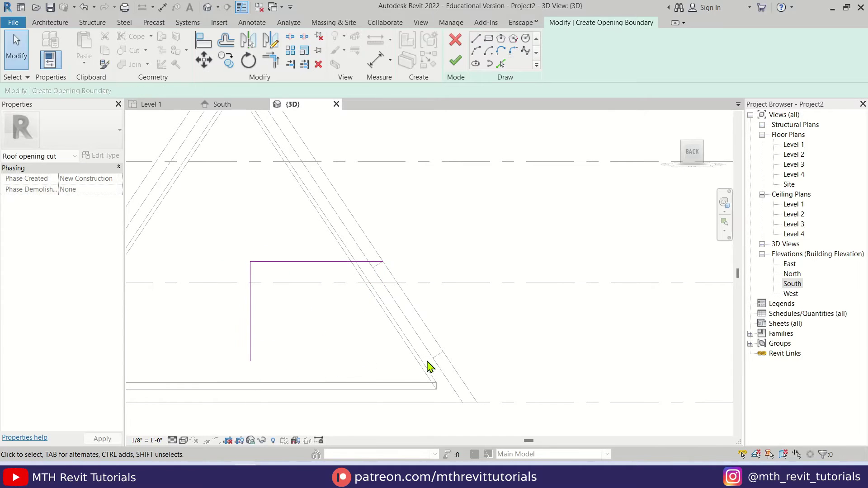
Step: Draw the boundary's bottom line horizontally from the left-face opening's lower corner to the vertical line
{"action": "scroll", "coordinate": [445, 358], "scroll_direction": "up", "scroll_amount": 2}
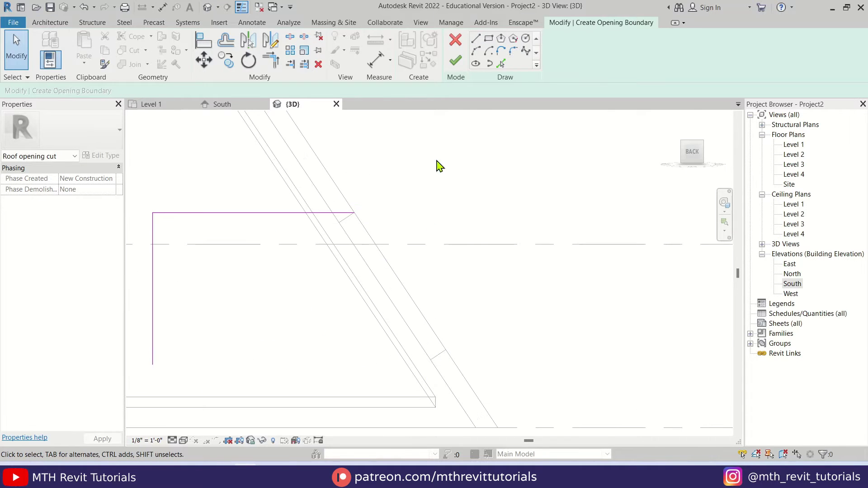
{"action": "left_click", "coordinate": [474, 47]}
{"action": "left_click", "coordinate": [446, 348]}
{"action": "scroll", "coordinate": [407, 341], "scroll_direction": "down", "scroll_amount": 2}
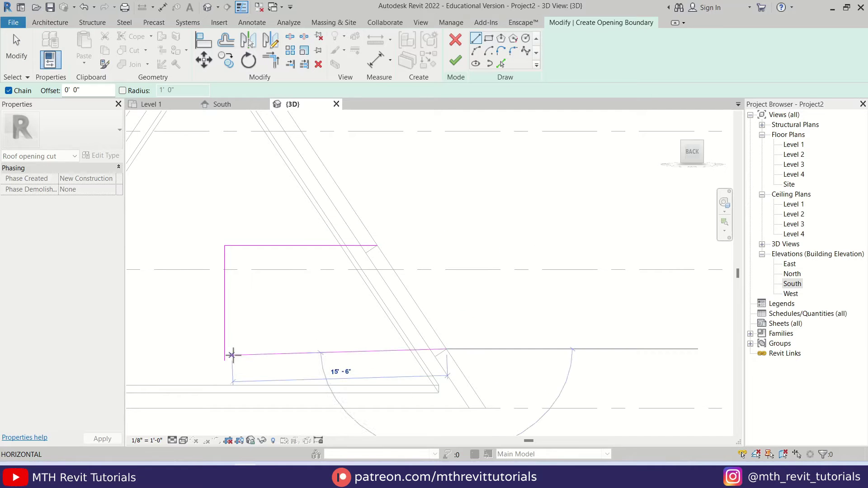
{"action": "left_click", "coordinate": [225, 348]}
{"action": "key", "text": "Escape"}
{"action": "key", "text": "Escape"}
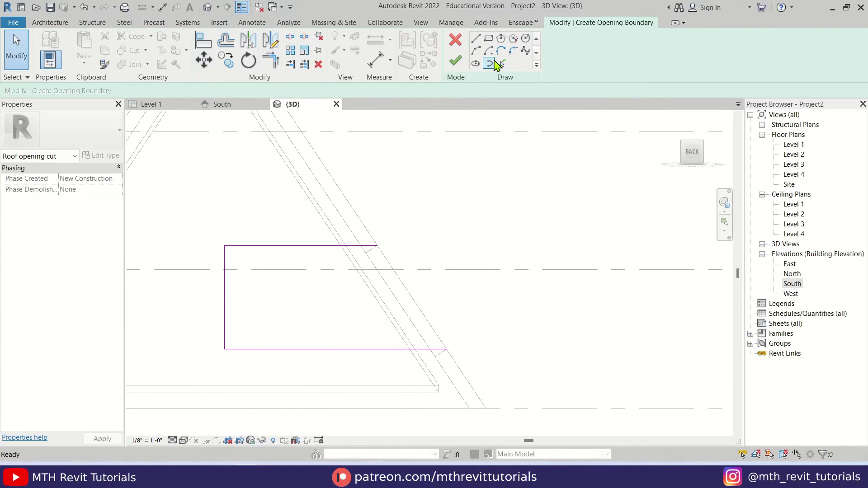
Step: Close the boundary with a line along the back face's sloping edge and finish the opening
{"action": "left_click", "coordinate": [475, 40]}
{"action": "left_click", "coordinate": [376, 245]}
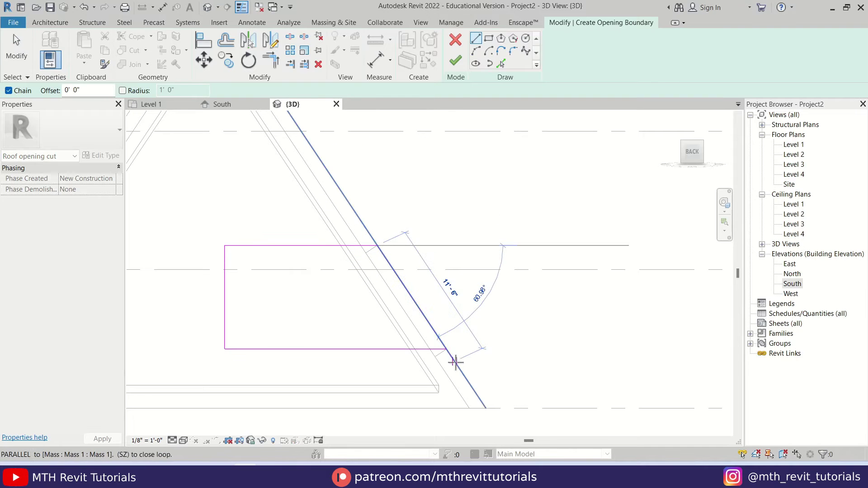
{"action": "left_click", "coordinate": [446, 349]}
{"action": "key", "text": "Escape"}
{"action": "key", "text": "Escape"}
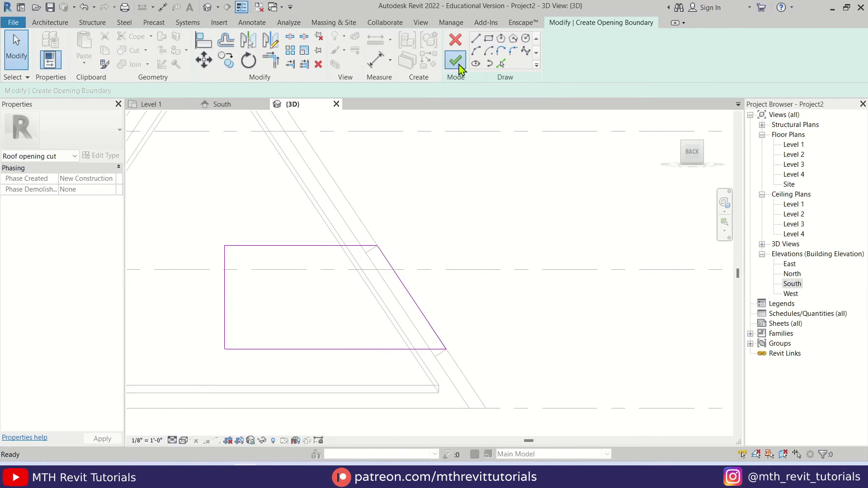
{"action": "left_click", "coordinate": [456, 60]}
Step: Examine the openings meeting at the back-left corner in the shaded 3D view from several sides
{"action": "middle_click_drag", "start_coordinate": [484, 254], "coordinate": [403, 348], "text": "shift"}
{"action": "scroll", "coordinate": [329, 268], "scroll_direction": "up", "scroll_amount": 3}
{"action": "scroll", "coordinate": [374, 306], "scroll_direction": "down", "scroll_amount": 3}
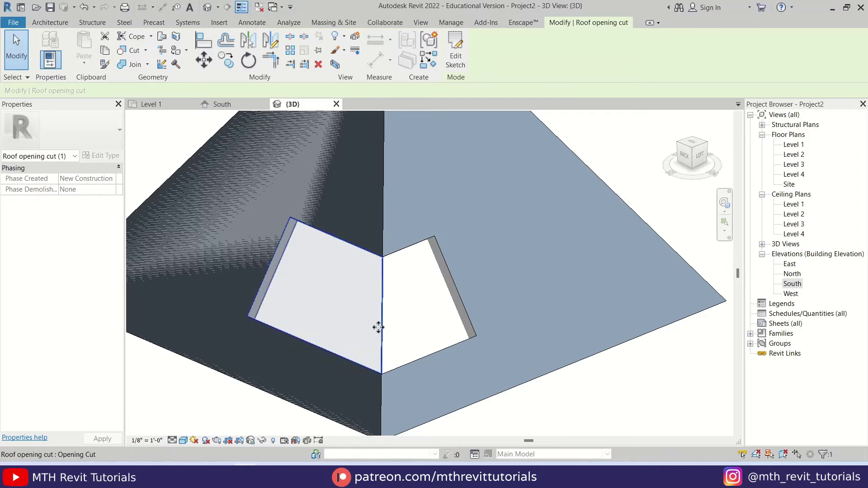
{"action": "scroll", "coordinate": [364, 315], "scroll_direction": "down", "scroll_amount": 5}
{"action": "middle_click_drag", "start_coordinate": [364, 316], "coordinate": [548, 343], "text": "shift"}
{"action": "middle_click_drag", "start_coordinate": [277, 322], "coordinate": [354, 315], "text": "shift"}
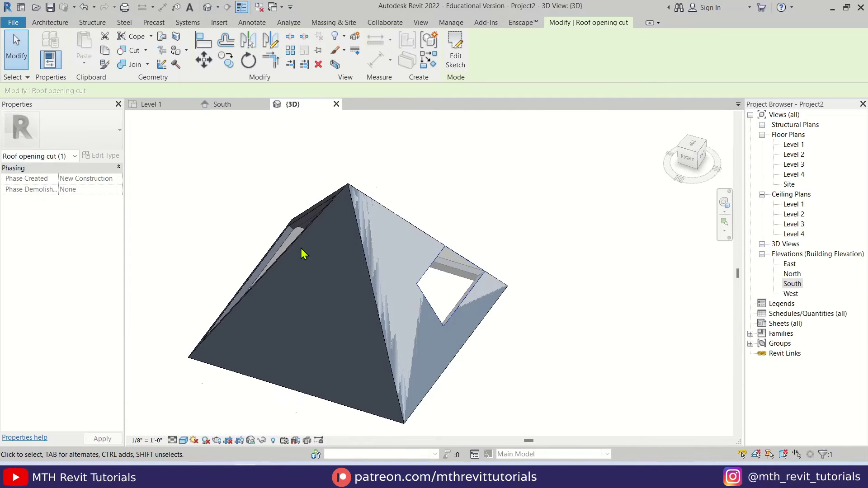
Step: Begin an opening by face on the right roof face, with the 3D view in Hidden Line facing Right
{"action": "scroll", "coordinate": [302, 254], "scroll_direction": "up", "scroll_amount": 2}
{"action": "key", "text": "w"}
{"action": "key", "text": "f"}
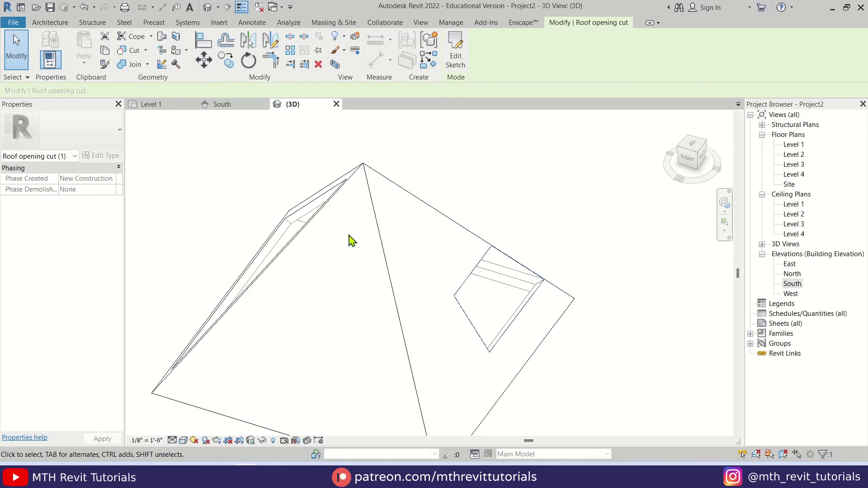
{"action": "left_click", "coordinate": [50, 22]}
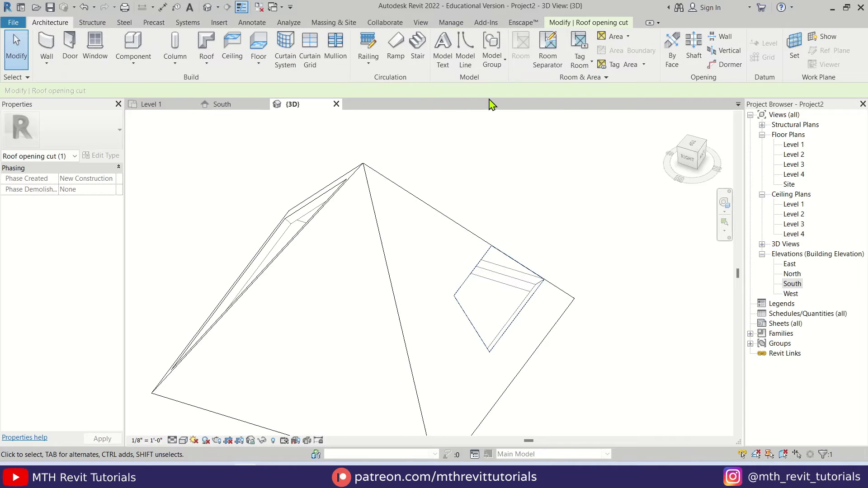
{"action": "left_click", "coordinate": [675, 59]}
{"action": "scroll", "coordinate": [332, 254], "scroll_direction": "down", "scroll_amount": 1}
{"action": "middle_click_drag", "start_coordinate": [330, 266], "coordinate": [341, 219]}
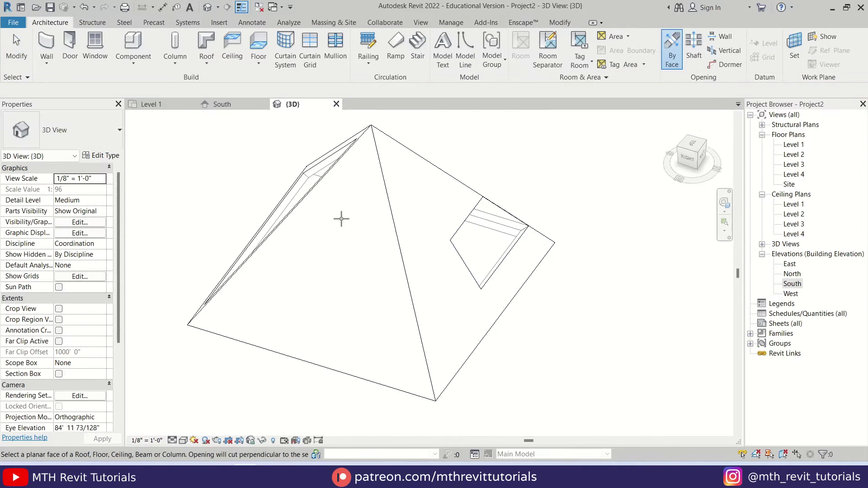
{"action": "left_click", "coordinate": [341, 219]}
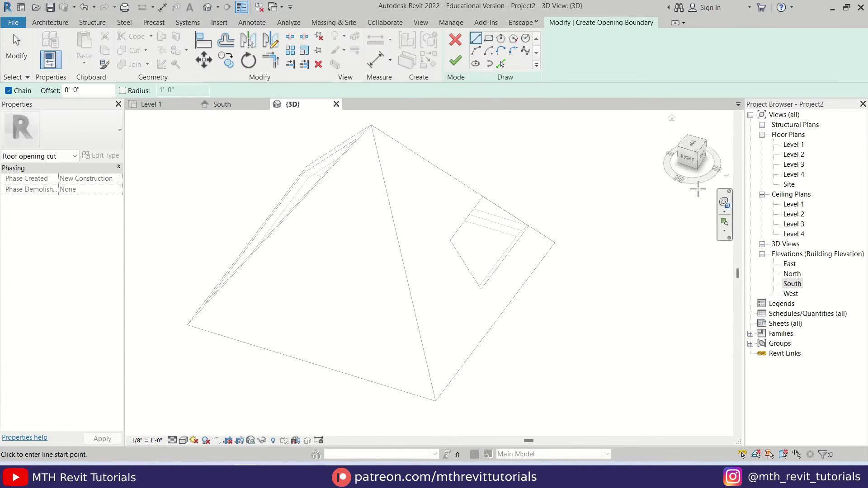
{"action": "left_click", "coordinate": [688, 158]}
Step: Draw a vertical guide line from the apex to the level line below and sketch half of a small rectangle beside it
{"action": "middle_click_drag", "start_coordinate": [448, 186], "coordinate": [444, 264]}
{"action": "scroll", "coordinate": [444, 264], "scroll_direction": "up", "scroll_amount": 6}
{"action": "left_click", "coordinate": [394, 193]}
{"action": "scroll", "coordinate": [395, 270], "scroll_direction": "up", "scroll_amount": 1}
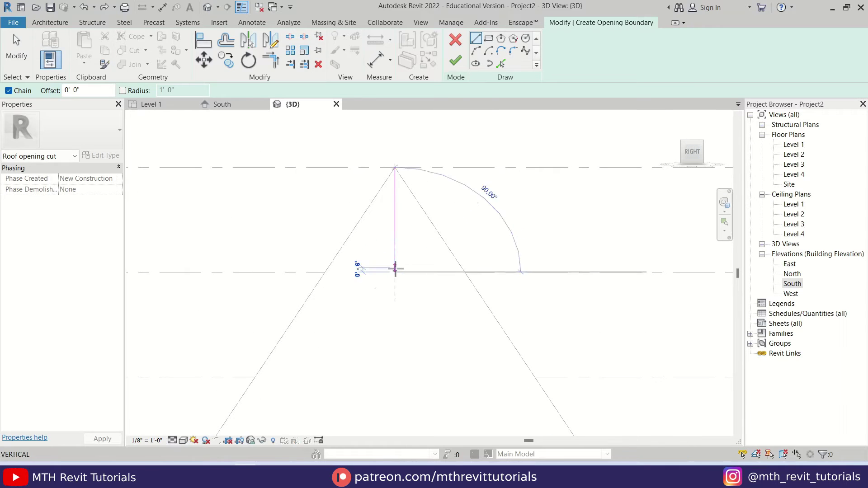
{"action": "left_click", "coordinate": [395, 271]}
{"action": "type", "text": "1"}
{"action": "key", "text": "Return"}
{"action": "scroll", "coordinate": [410, 215], "scroll_direction": "up", "scroll_amount": 1}
{"action": "left_click", "coordinate": [410, 219]}
{"action": "left_click", "coordinate": [393, 220]}
{"action": "key", "text": "Escape"}
{"action": "key", "text": "Escape"}
Step: Delete the vertical guide line and mirror the half outline about the face's centreline to complete the rectangle
{"action": "left_click", "coordinate": [393, 246]}
{"action": "key", "text": "Delete"}
{"action": "left_click_drag", "start_coordinate": [378, 204], "coordinate": [457, 337]}
{"action": "key", "text": "m"}
{"action": "left_click", "coordinate": [392, 220]}
{"action": "left_click", "coordinate": [394, 188]}
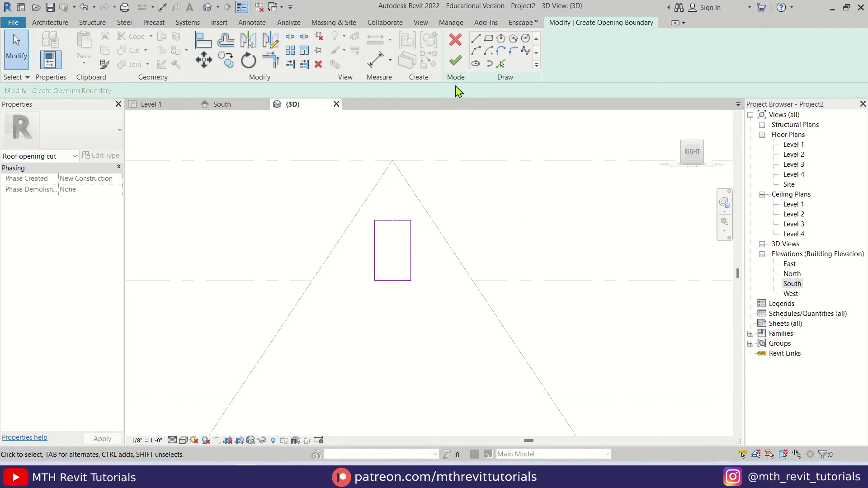
Step: Finish the rectangular opening in the right roof face and display the pyramid Shaded in 3D
{"action": "left_click", "coordinate": [461, 61]}
{"action": "key", "text": "Escape"}
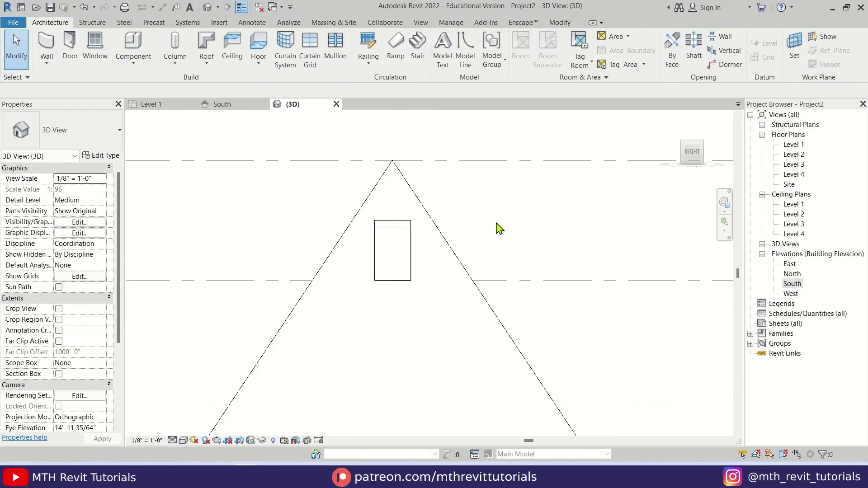
{"action": "key", "text": "s"}
{"action": "key", "text": "d"}
{"action": "mouse_move", "coordinate": [400, 230]}
{"action": "middle_mouse_down", "text": "shift"}
{"action": "mouse_move", "coordinate": [450, 283]}
{"action": "mouse_move", "coordinate": [507, 311]}
{"action": "middle_mouse_up", "text": "shift"}
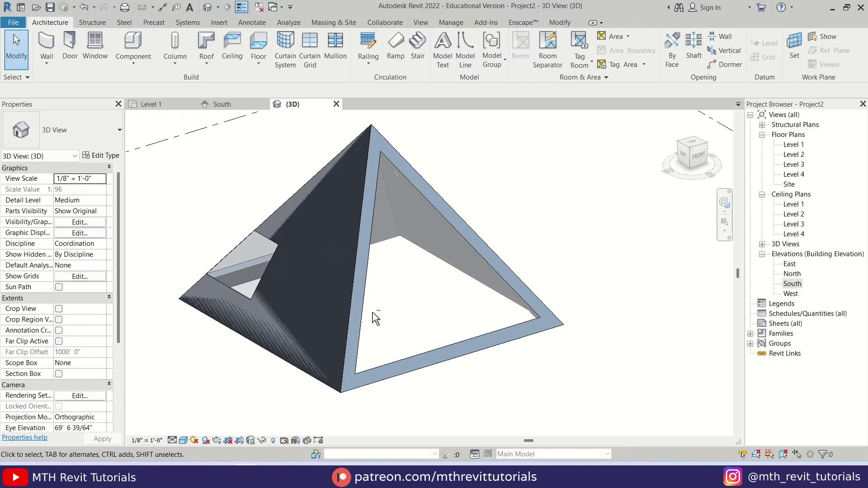
{"action": "mouse_move", "coordinate": [357, 319]}
{"action": "middle_mouse_down", "text": "shift"}
{"action": "mouse_move", "coordinate": [422, 352]}
{"action": "mouse_move", "coordinate": [357, 335]}
{"action": "middle_mouse_up", "text": "shift"}
{"action": "scroll", "coordinate": [359, 322], "scroll_direction": "down", "scroll_amount": 1}
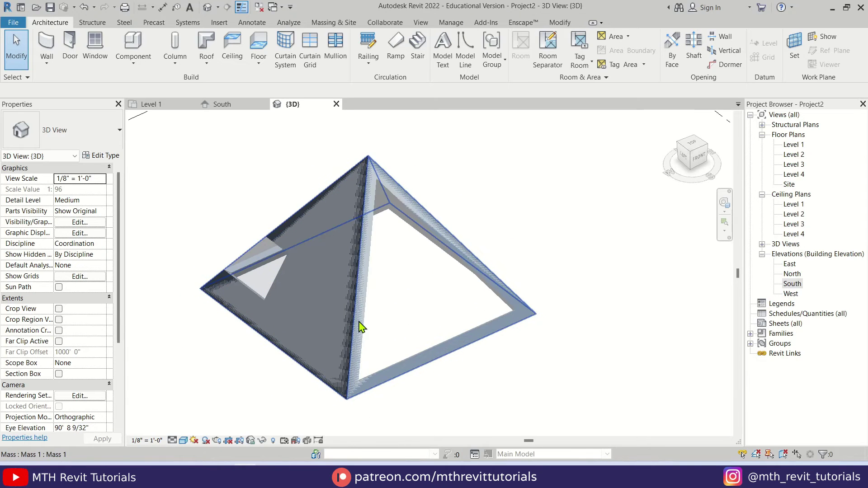
Step: Start a new in-place mass, accepting its name
{"action": "left_click", "coordinate": [333, 22]}
{"action": "left_click", "coordinate": [114, 54]}
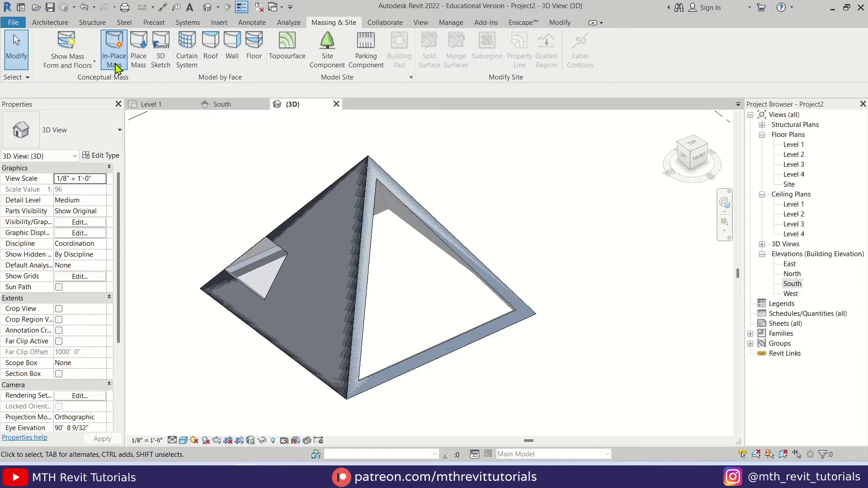
{"action": "left_click", "coordinate": [434, 255]}
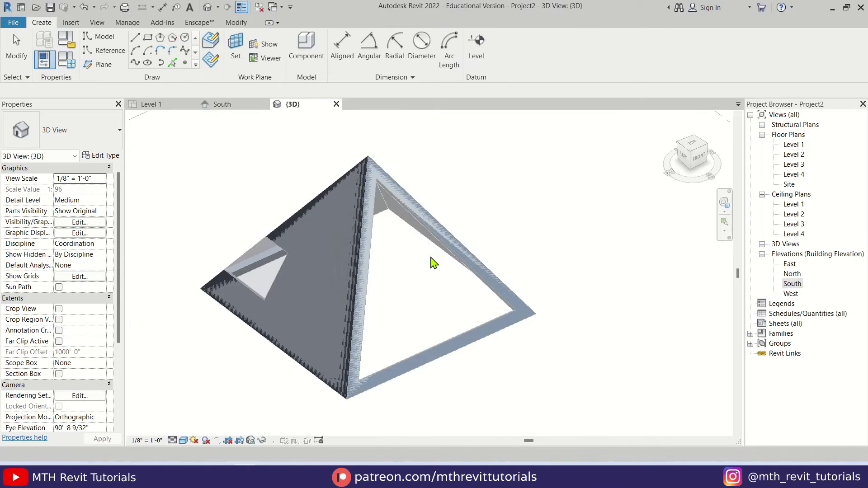
Step: Display the model in Wireframe and set the front roof face with the large triangular opening as the work plane
{"action": "scroll", "coordinate": [387, 268], "scroll_direction": "up", "scroll_amount": 3}
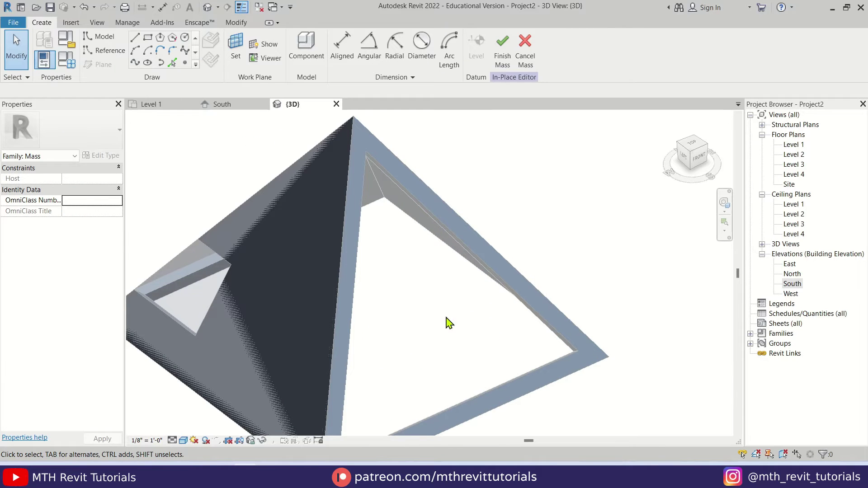
{"action": "key", "text": "l"}
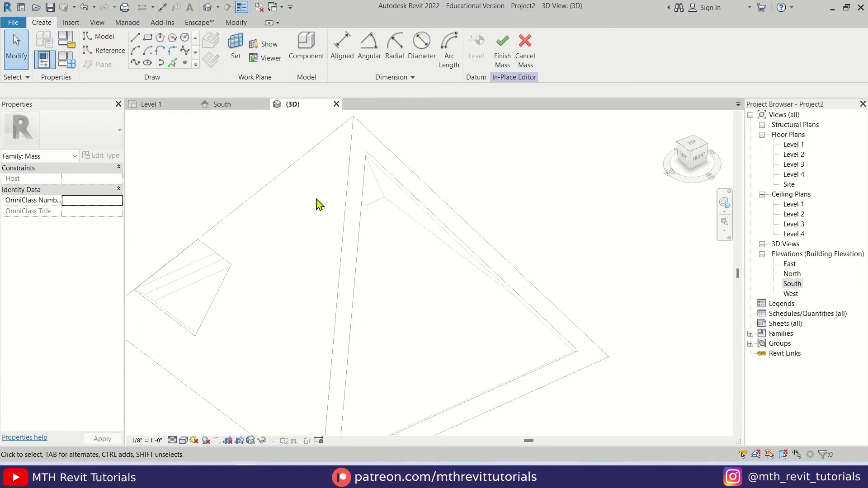
{"action": "left_click", "coordinate": [236, 60]}
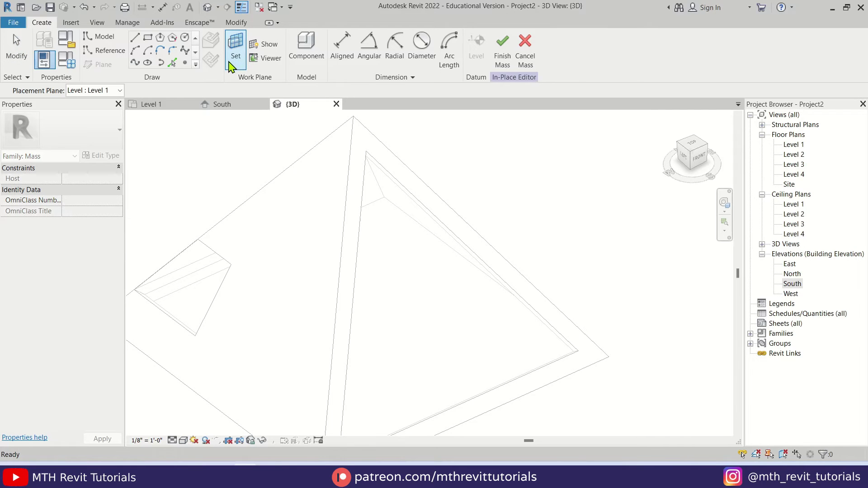
{"action": "left_click", "coordinate": [381, 143]}
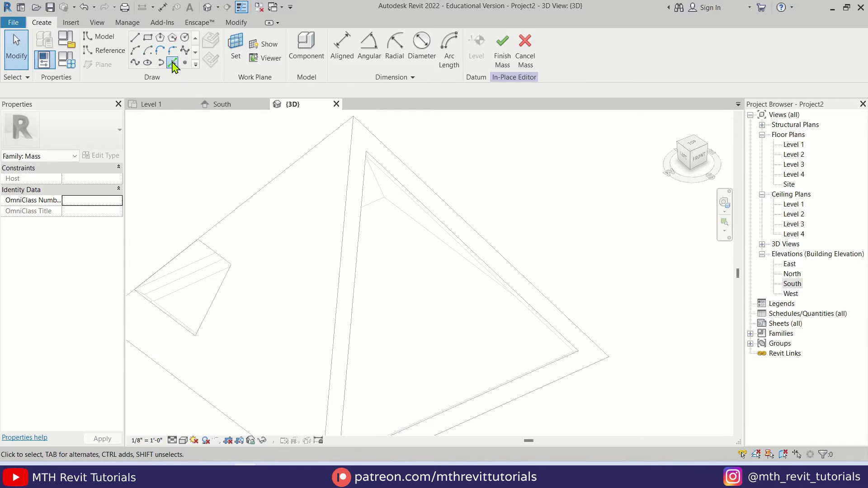
Step: Trace the three edges of the front face's triangular opening with picked model lines
{"action": "left_click", "coordinate": [172, 63]}
{"action": "left_click", "coordinate": [374, 159]}
{"action": "left_click", "coordinate": [362, 193]}
{"action": "scroll", "coordinate": [397, 206], "scroll_direction": "down", "scroll_amount": 1}
{"action": "middle_click_drag", "start_coordinate": [415, 231], "coordinate": [402, 174]}
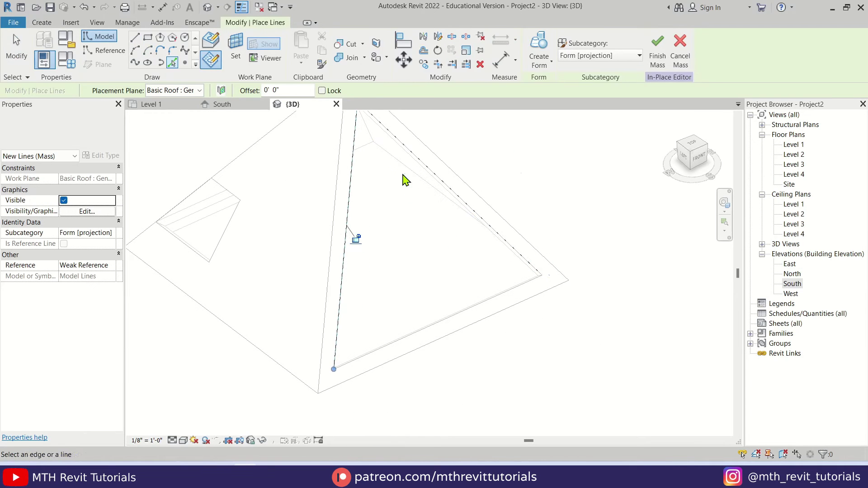
{"action": "left_click", "coordinate": [449, 320]}
Step: Create a form from the closed triangular outline and delete its extruded face to leave a flat surface
{"action": "key", "text": "Escape"}
{"action": "middle_click_drag", "start_coordinate": [409, 311], "coordinate": [409, 344]}
{"action": "key", "text": "Tab"}
{"action": "left_click", "coordinate": [411, 185]}
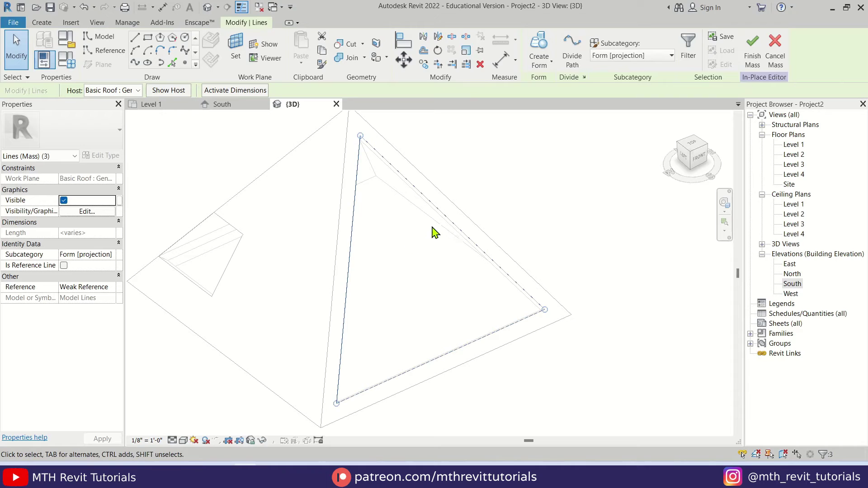
{"action": "left_click", "coordinate": [532, 59]}
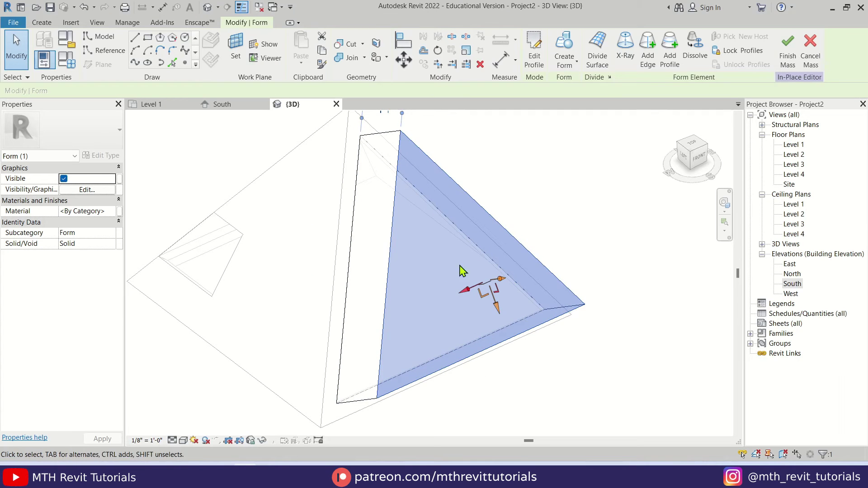
{"action": "middle_click_drag", "start_coordinate": [307, 322], "coordinate": [373, 238], "text": "shift"}
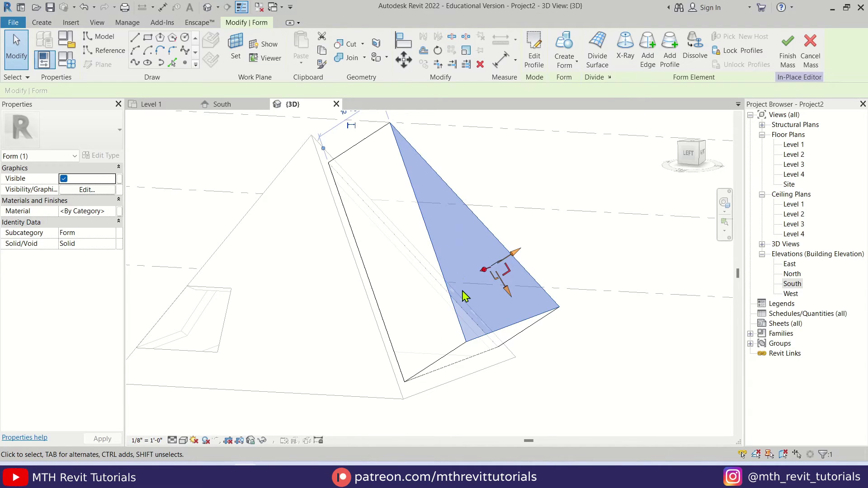
{"action": "key", "text": "Delete"}
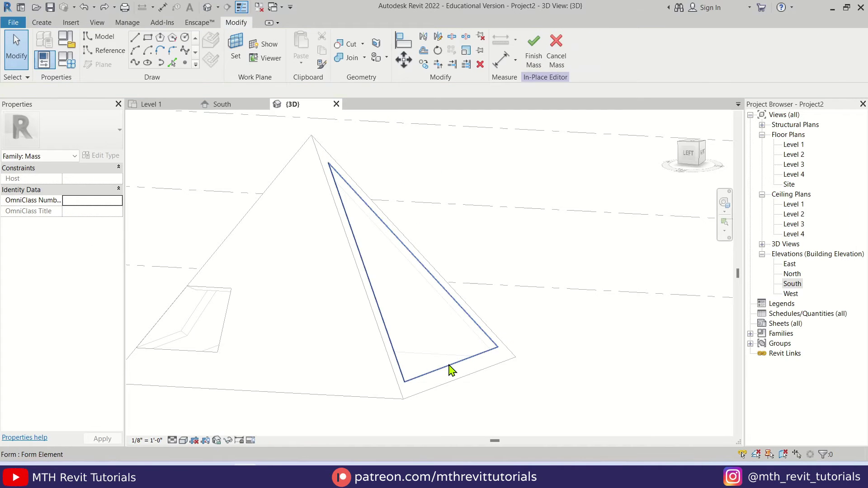
{"action": "left_click", "coordinate": [452, 366]}
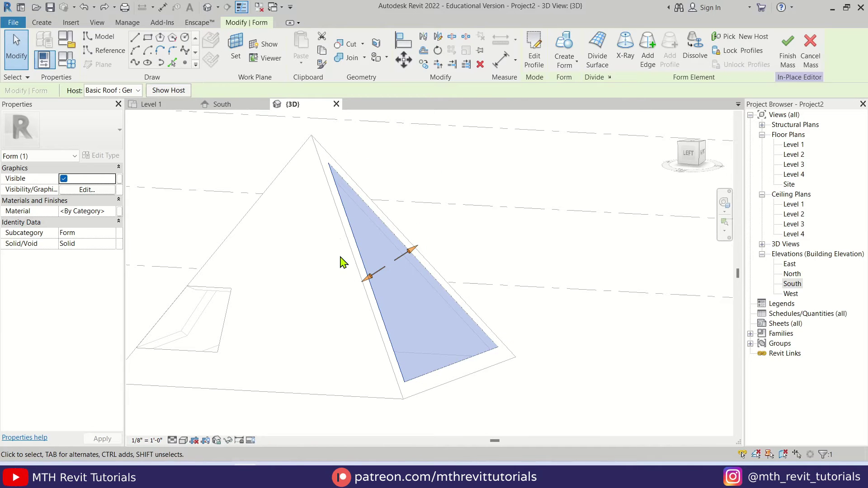
Step: Set the left roof face as the work plane and trace the edges of its corner opening with picked model lines
{"action": "middle_click_drag", "start_coordinate": [429, 294], "coordinate": [243, 291], "text": "shift"}
{"action": "scroll", "coordinate": [266, 262], "scroll_direction": "up", "scroll_amount": 3}
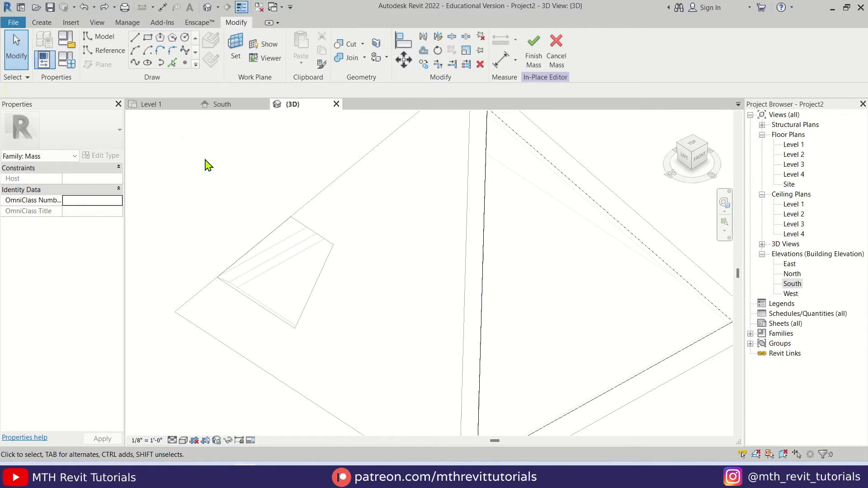
{"action": "left_click", "coordinate": [48, 24]}
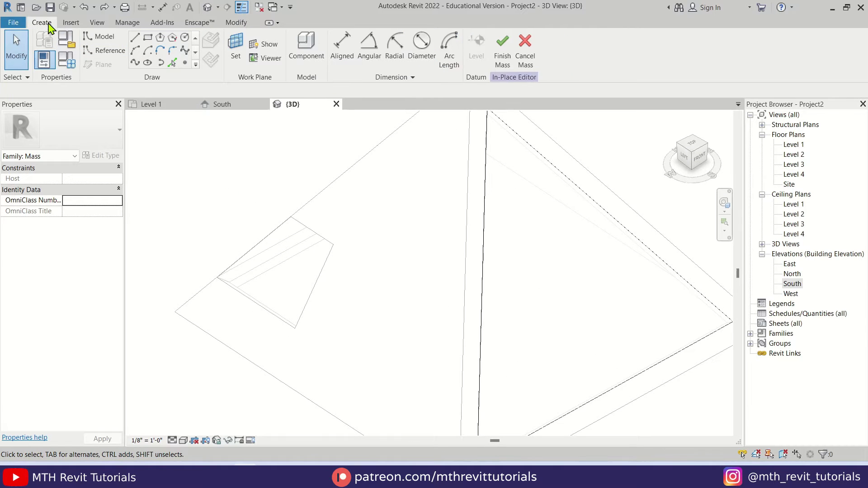
{"action": "left_click", "coordinate": [235, 50]}
{"action": "left_click", "coordinate": [343, 171]}
{"action": "left_click", "coordinate": [171, 62]}
{"action": "left_click", "coordinate": [309, 231]}
{"action": "left_click", "coordinate": [323, 265]}
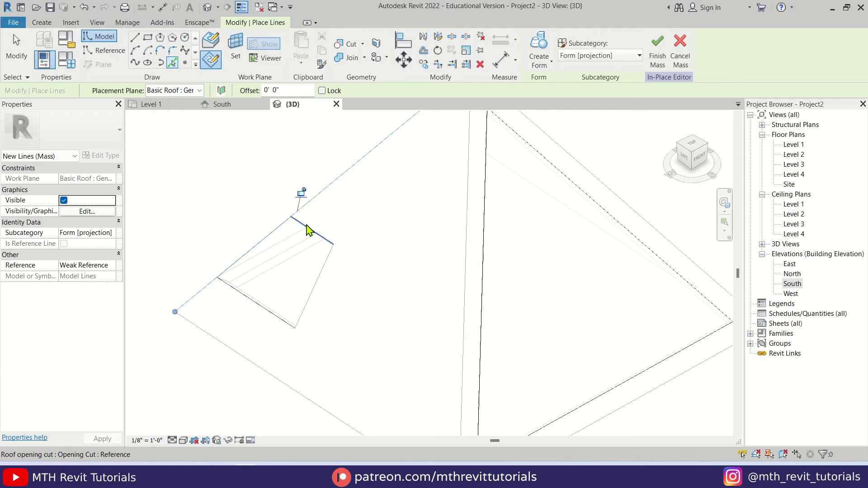
Step: Trim the left face's traced outline to the opening's corners and turn it into a flat surface form
{"action": "key", "text": "Escape"}
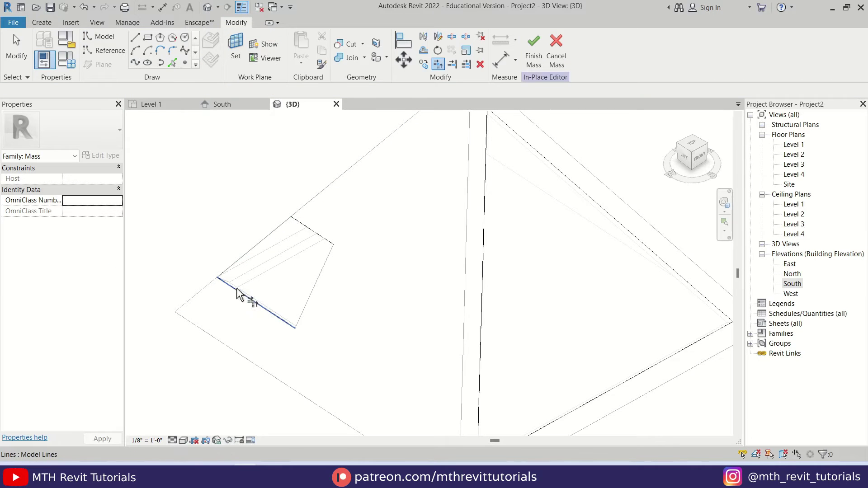
{"action": "key", "text": "Escape"}
{"action": "key", "text": "Tab"}
{"action": "left_click", "coordinate": [260, 249]}
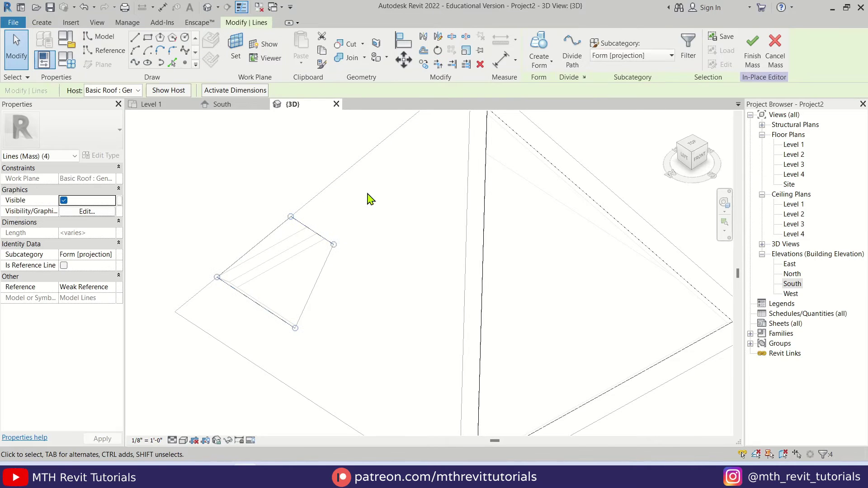
{"action": "left_click", "coordinate": [538, 47]}
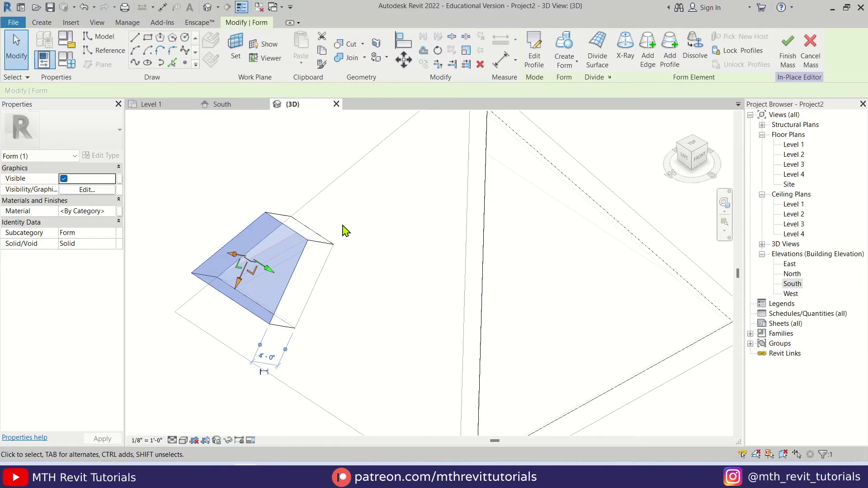
{"action": "key", "text": "ctrl+z"}
Step: Set the back roof face as the work plane and trace its opening's edges, including the edge along the pyramid's corner
{"action": "middle_click_drag", "start_coordinate": [244, 276], "coordinate": [337, 207], "text": "shift"}
{"action": "left_click", "coordinate": [243, 68]}
{"action": "left_click", "coordinate": [210, 354]}
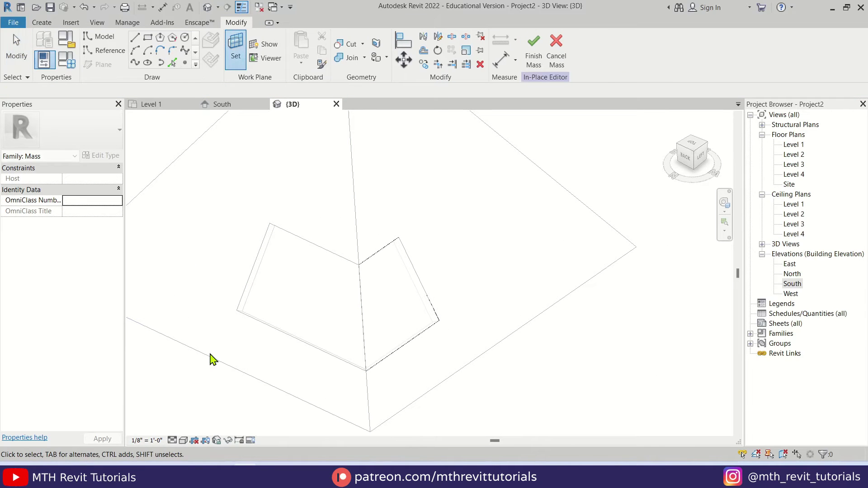
{"action": "left_click", "coordinate": [173, 64]}
{"action": "left_click", "coordinate": [262, 278]}
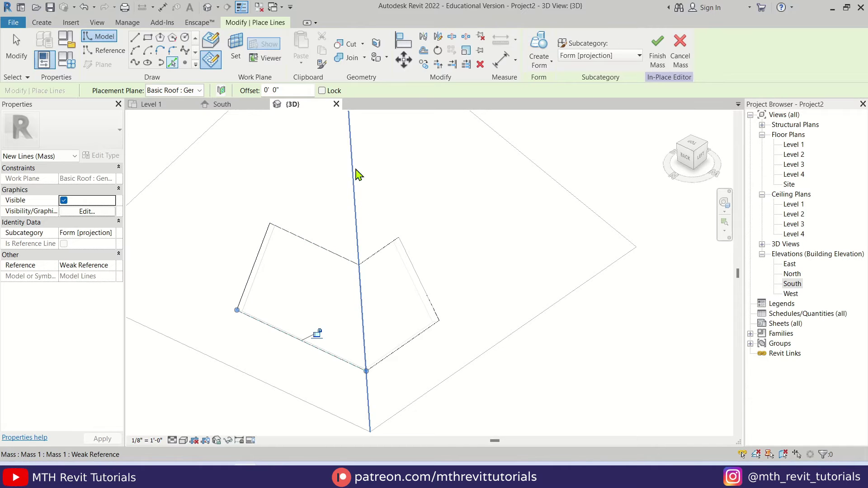
{"action": "scroll", "coordinate": [364, 291], "scroll_direction": "up", "scroll_amount": 3}
{"action": "scroll", "coordinate": [363, 284], "scroll_direction": "up", "scroll_amount": 2}
{"action": "scroll", "coordinate": [339, 219], "scroll_direction": "down", "scroll_amount": 2}
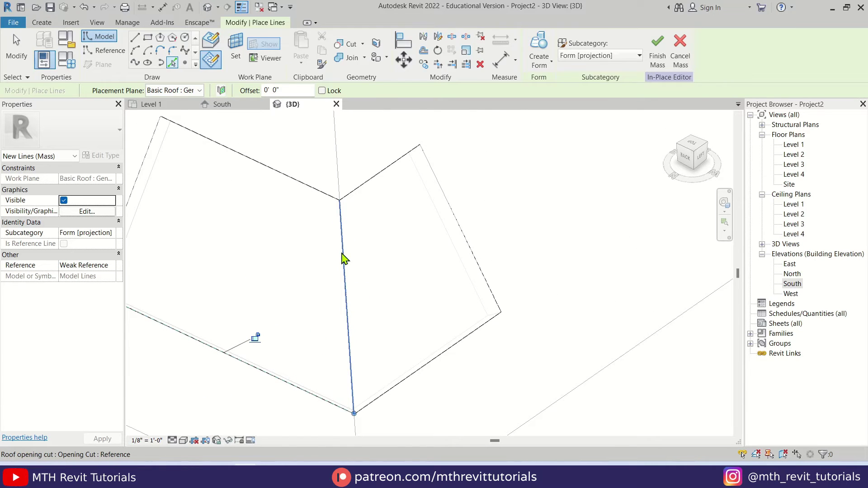
{"action": "scroll", "coordinate": [348, 244], "scroll_direction": "up", "scroll_amount": 3}
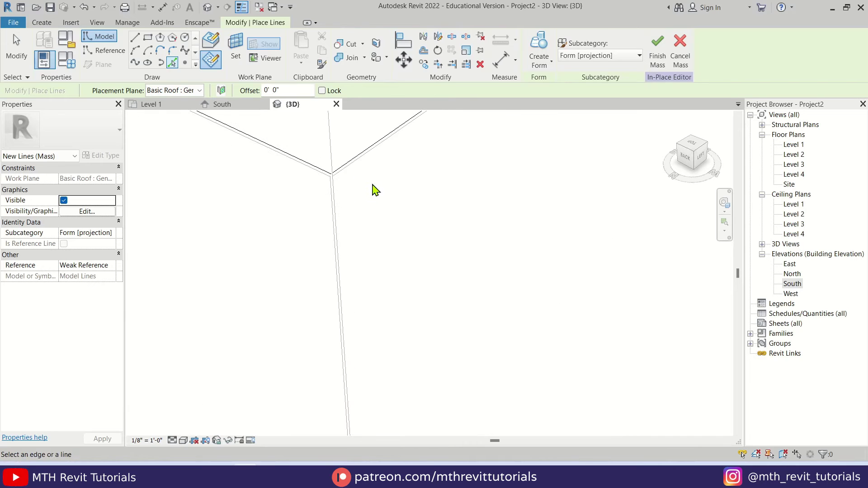
{"action": "scroll", "coordinate": [345, 209], "scroll_direction": "down", "scroll_amount": 2}
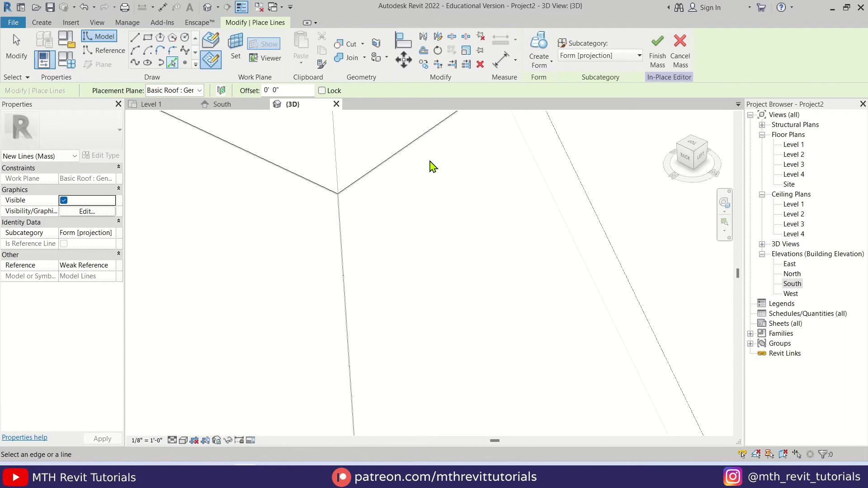
{"action": "scroll", "coordinate": [357, 199], "scroll_direction": "down", "scroll_amount": 3}
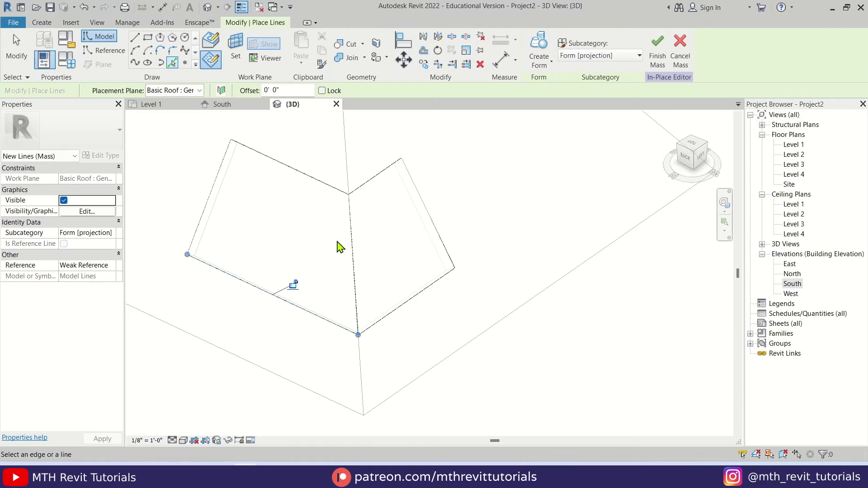
{"action": "scroll", "coordinate": [352, 235], "scroll_direction": "down", "scroll_amount": 2}
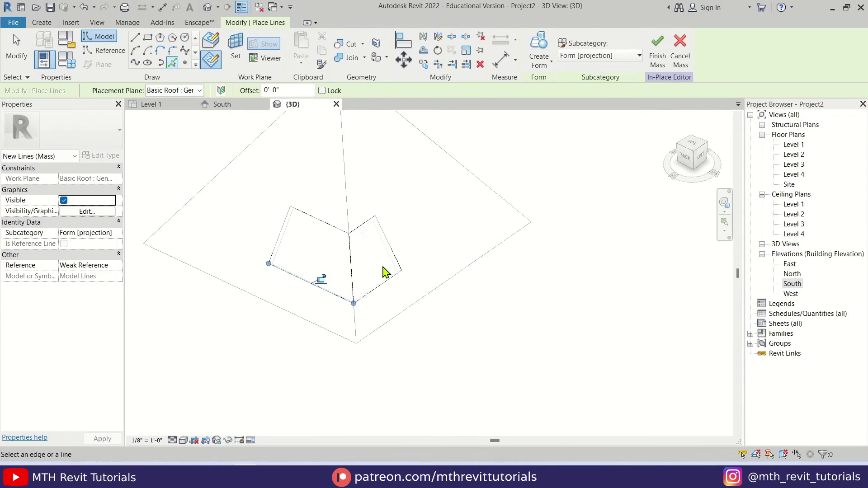
Step: Trim the back face's corner line against the upper and lower traced lines to close the outline
{"action": "key", "text": "Escape"}
{"action": "key", "text": "t"}
{"action": "key", "text": "r"}
{"action": "left_click", "coordinate": [348, 246]}
{"action": "left_click", "coordinate": [347, 237]}
{"action": "left_click", "coordinate": [352, 267]}
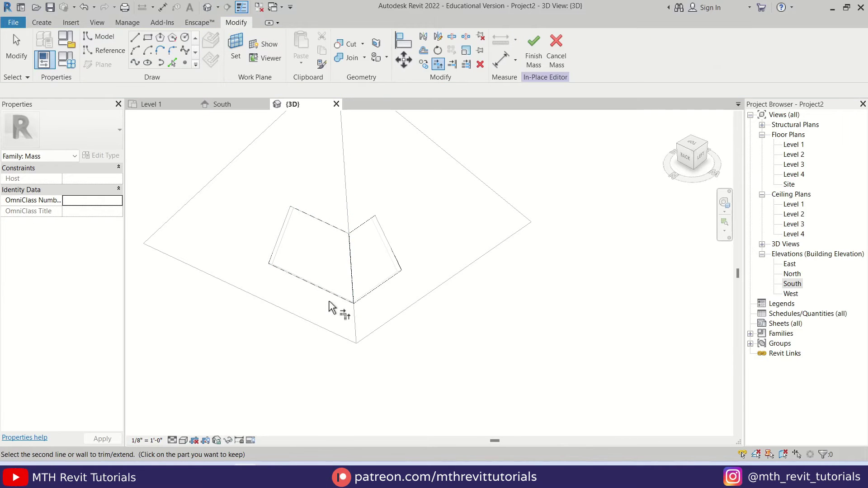
{"action": "left_click", "coordinate": [338, 298]}
Step: Create a form from the back face's closed outline and remove its extruded face to leave a flat surface
{"action": "left_click", "coordinate": [318, 224]}
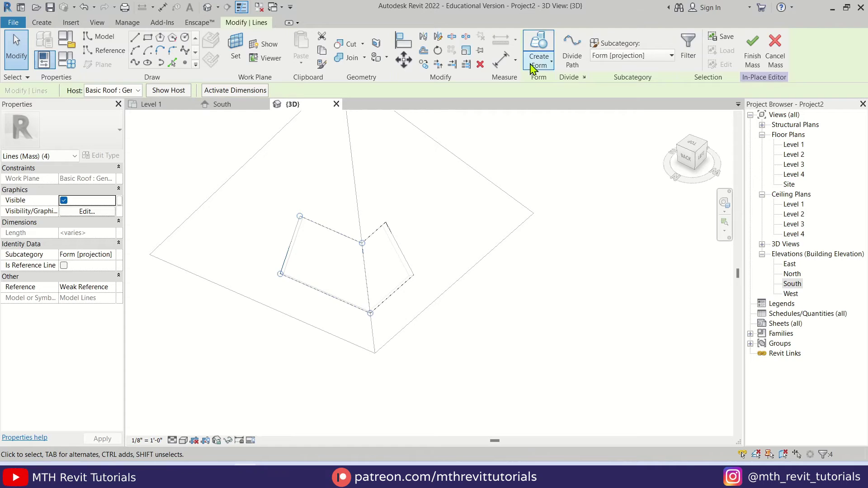
{"action": "left_click", "coordinate": [534, 67]}
{"action": "key", "text": "Escape"}
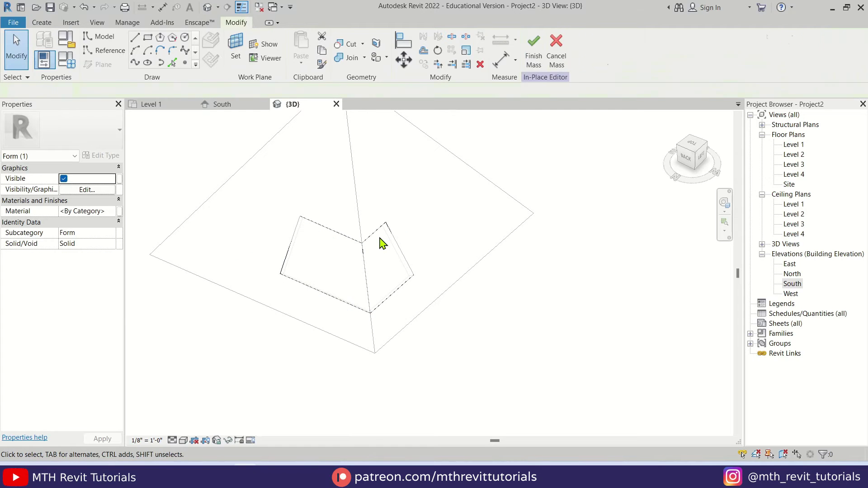
{"action": "middle_click_drag", "start_coordinate": [382, 244], "coordinate": [391, 294]}
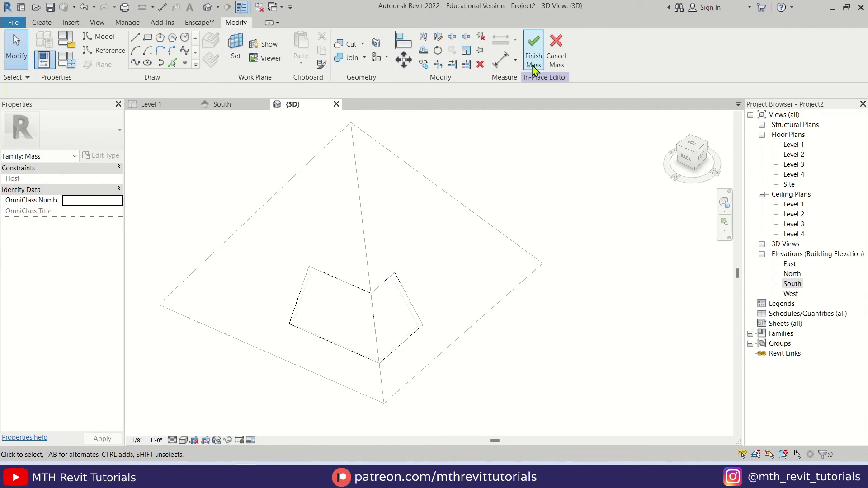
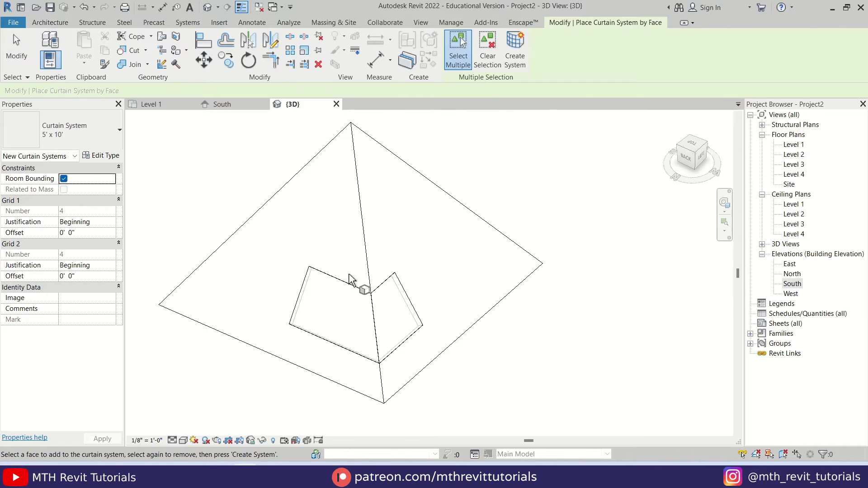
Step: Create a 5' x 10' curtain system from the two corner-opening surfaces and the front triangular surface
{"action": "scroll", "coordinate": [354, 286], "scroll_direction": "up", "scroll_amount": 2}
{"action": "left_click", "coordinate": [381, 286]}
{"action": "left_click", "coordinate": [381, 286]}
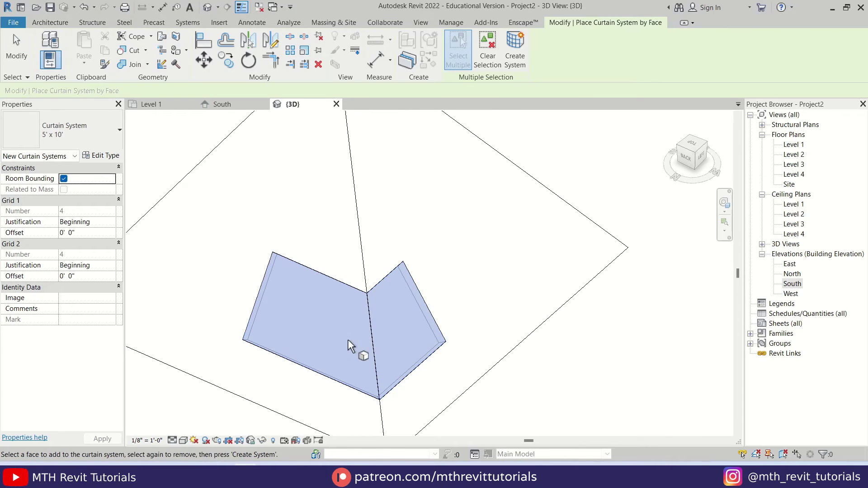
{"action": "middle_click_drag", "start_coordinate": [377, 316], "coordinate": [333, 317], "text": "shift"}
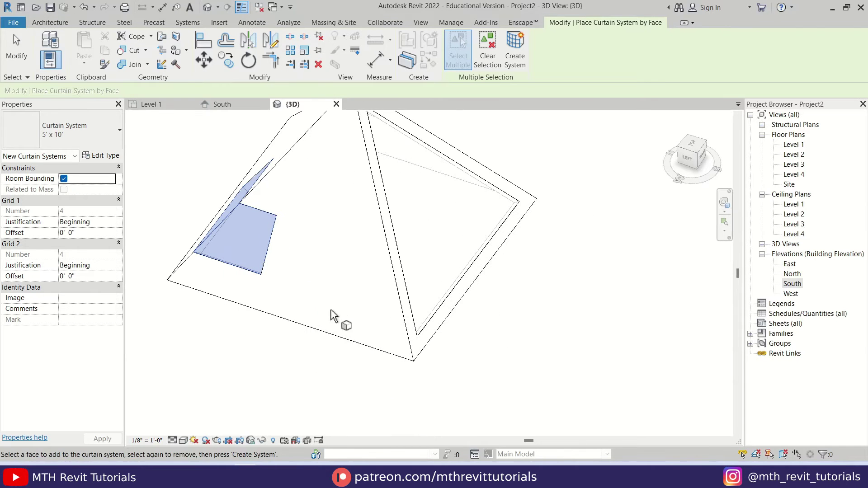
{"action": "left_click", "coordinate": [411, 287]}
{"action": "middle_click_drag", "start_coordinate": [380, 248], "coordinate": [357, 318], "text": "shift"}
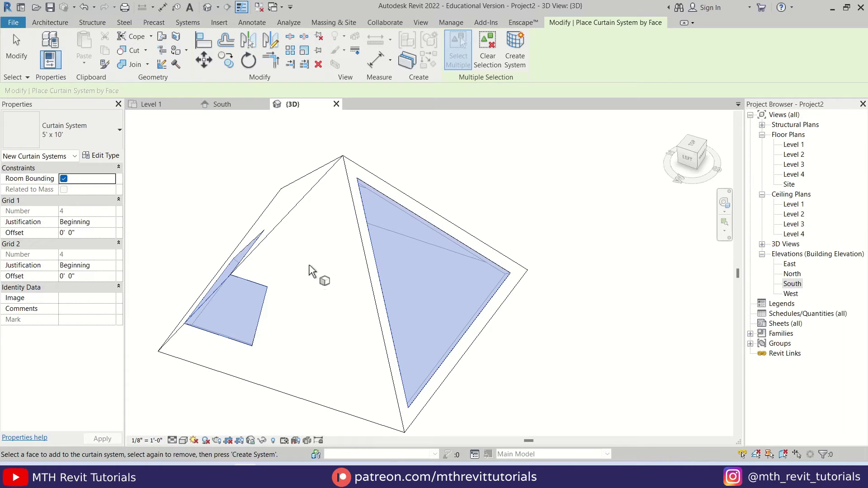
{"action": "left_click", "coordinate": [515, 66]}
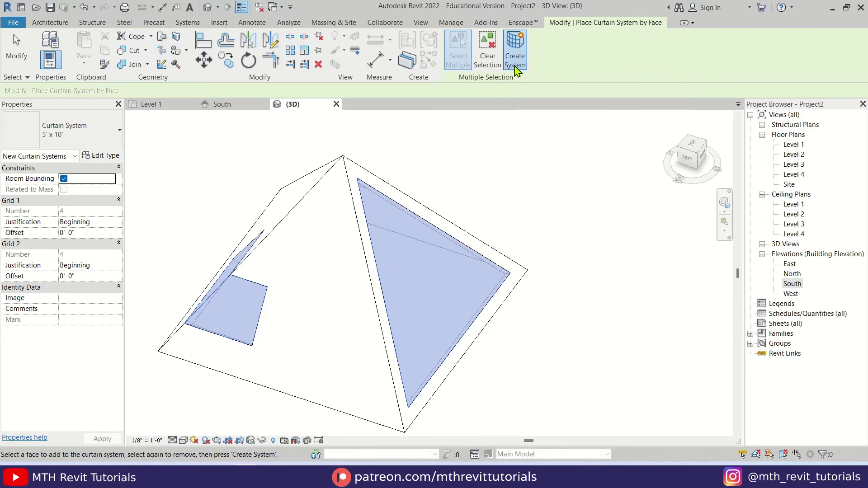
{"action": "middle_click_drag", "start_coordinate": [295, 320], "coordinate": [377, 300], "text": "shift"}
{"action": "scroll", "coordinate": [335, 303], "scroll_direction": "up", "scroll_amount": 4}
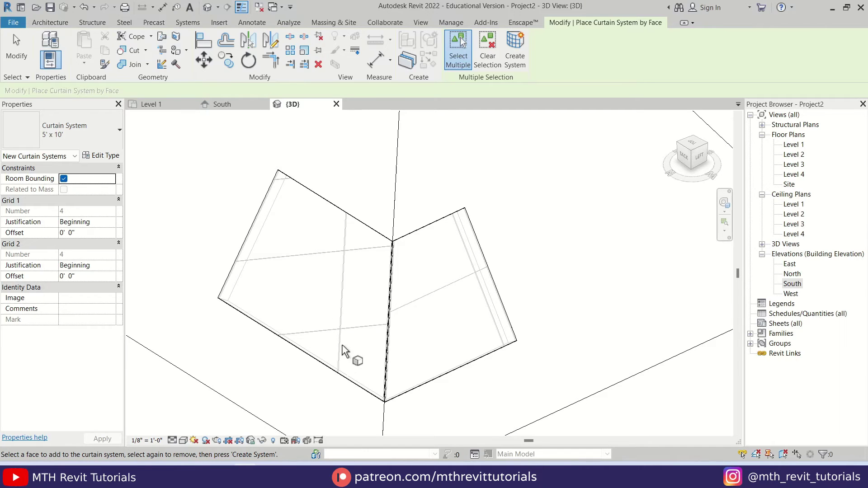
{"action": "scroll", "coordinate": [361, 311], "scroll_direction": "down", "scroll_amount": 4}
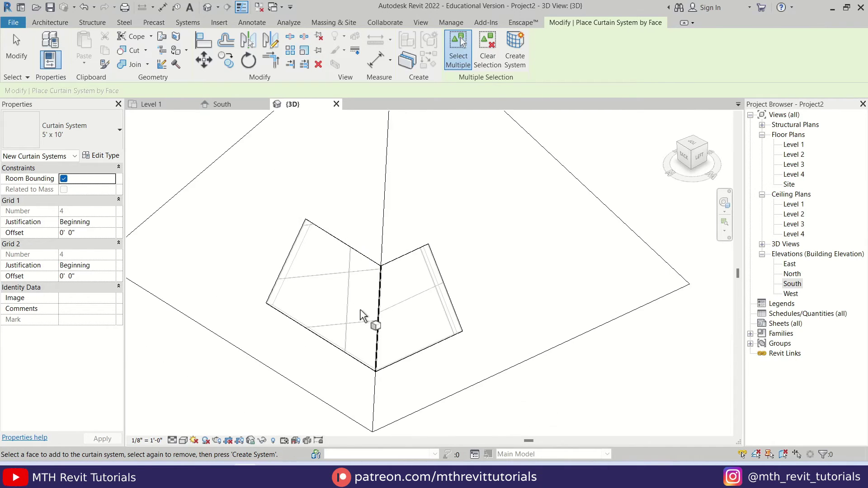
Step: Undo the curtain system and step back to before the back face's surface form was created
{"action": "key", "text": "ctrl+z"}
{"action": "key", "text": "ctrl+z"}
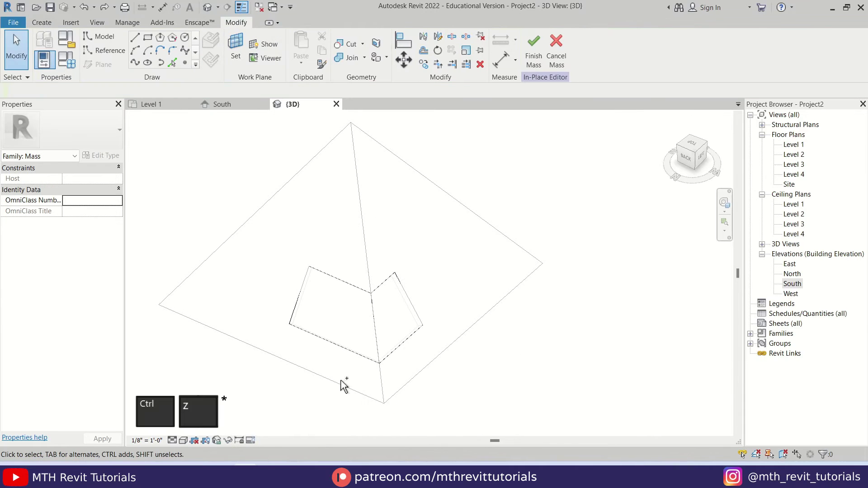
{"action": "key", "text": "ctrl+z"}
Step: Create a solid form from the back opening's closed chain of lines
{"action": "scroll", "coordinate": [307, 247], "scroll_direction": "up", "scroll_amount": 2}
{"action": "key", "text": "Tab"}
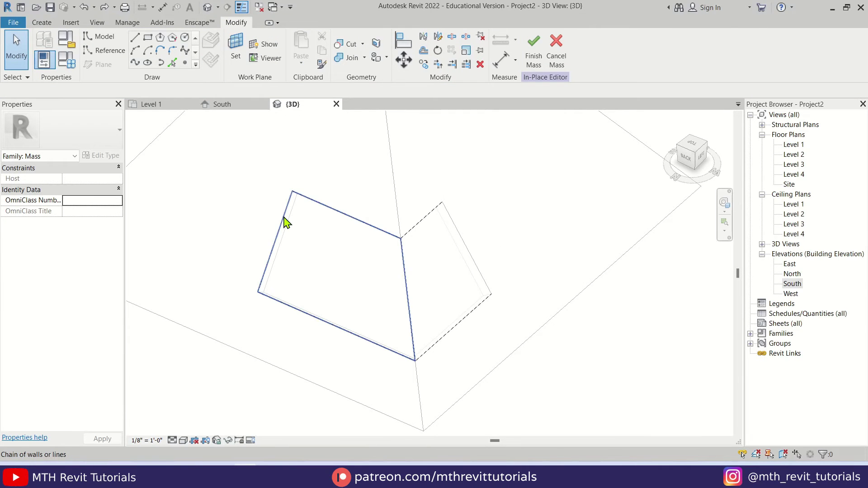
{"action": "left_click", "coordinate": [285, 221]}
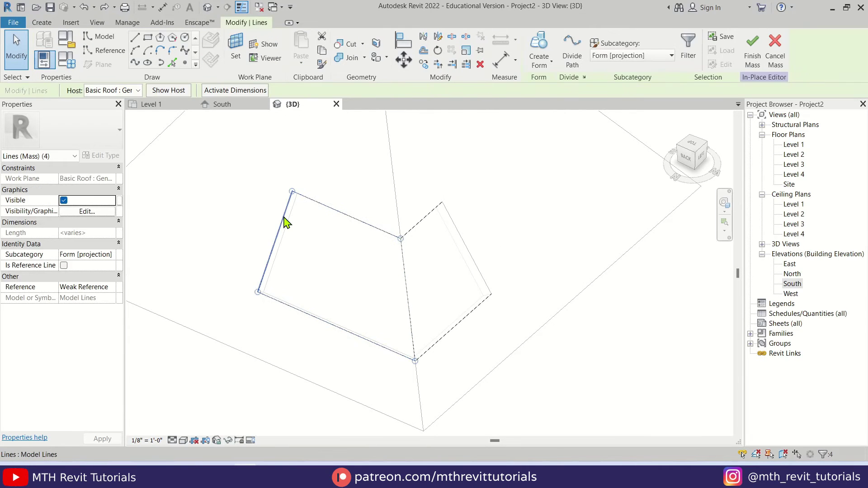
{"action": "left_click", "coordinate": [538, 51]}
{"action": "left_click", "coordinate": [374, 314]}
{"action": "middle_click_drag", "start_coordinate": [374, 314], "coordinate": [387, 266], "text": "shift"}
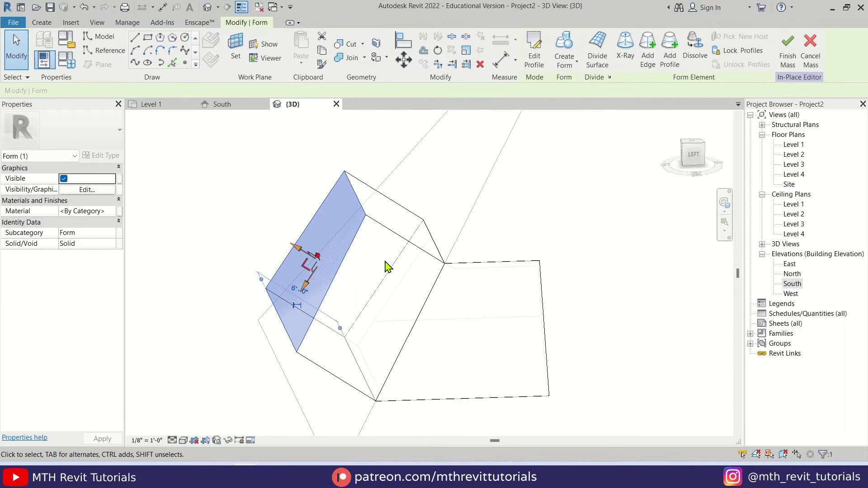
Step: Delete the new form's surface lying in the roof opening, keeping only the offset outer surface
{"action": "key", "text": "Tab"}
{"action": "key", "text": "Tab"}
{"action": "key", "text": "Tab"}
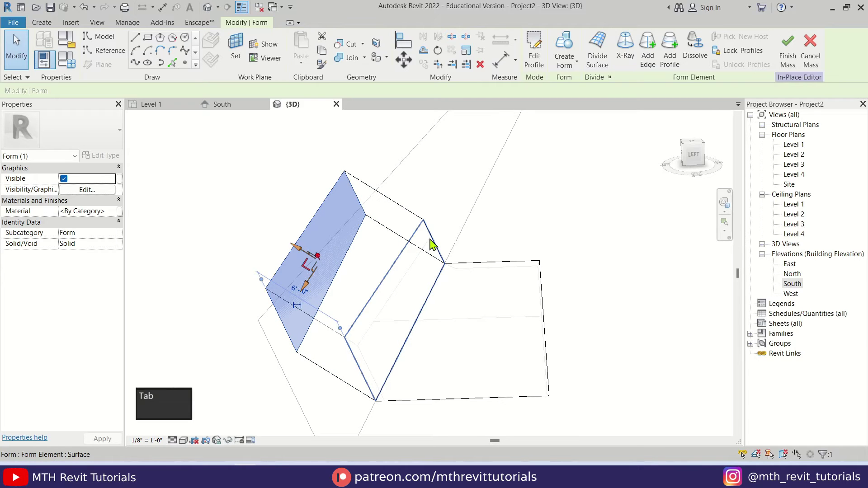
{"action": "left_click", "coordinate": [430, 244]}
{"action": "key", "text": "Delete"}
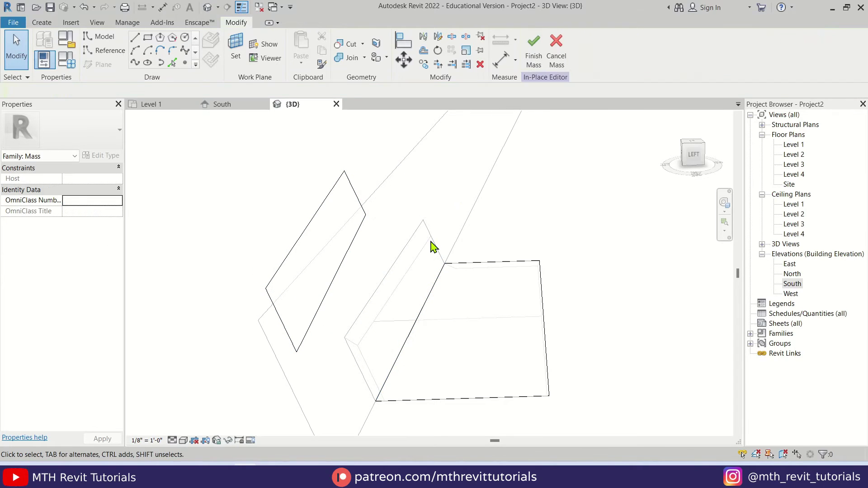
Step: In the left view, move the offset surface by its upper endpoint onto the opening's upper corner, and finish the mass
{"action": "left_click", "coordinate": [360, 245]}
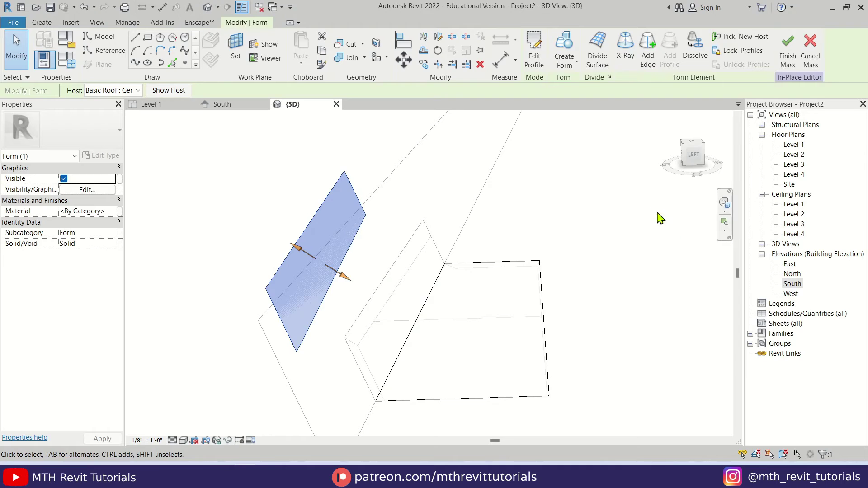
{"action": "left_click", "coordinate": [690, 154]}
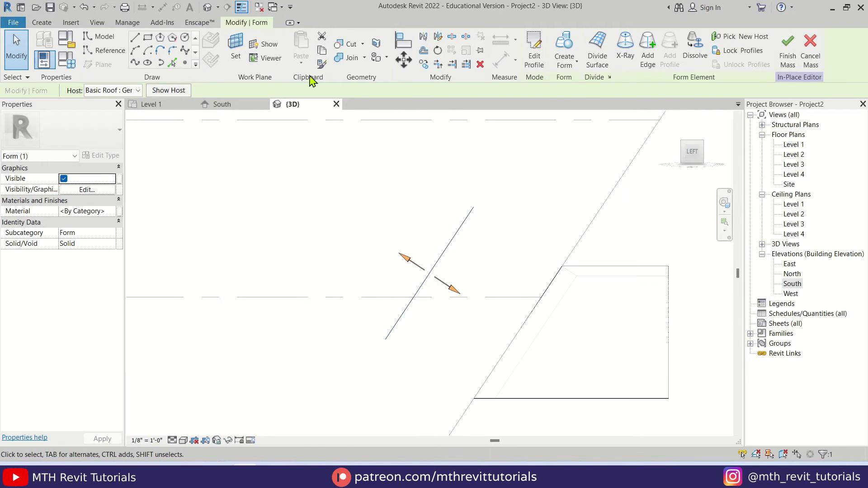
{"action": "left_click", "coordinate": [404, 60]}
{"action": "left_click", "coordinate": [473, 211]}
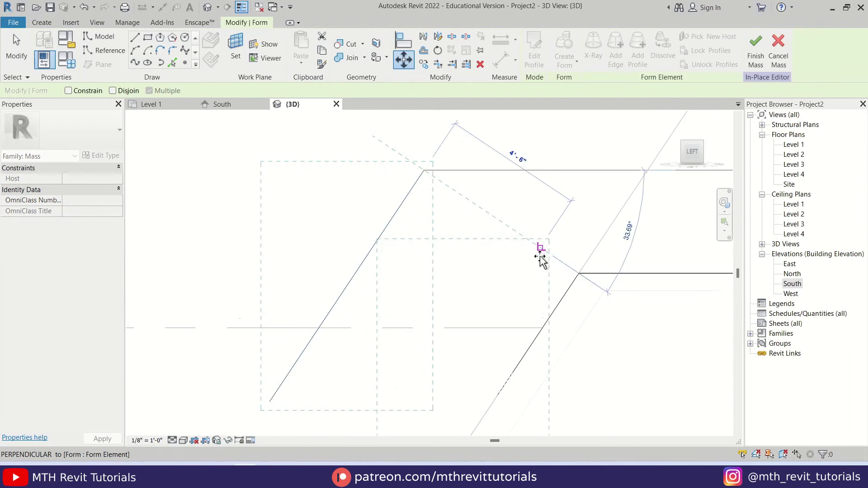
{"action": "left_click", "coordinate": [588, 279]}
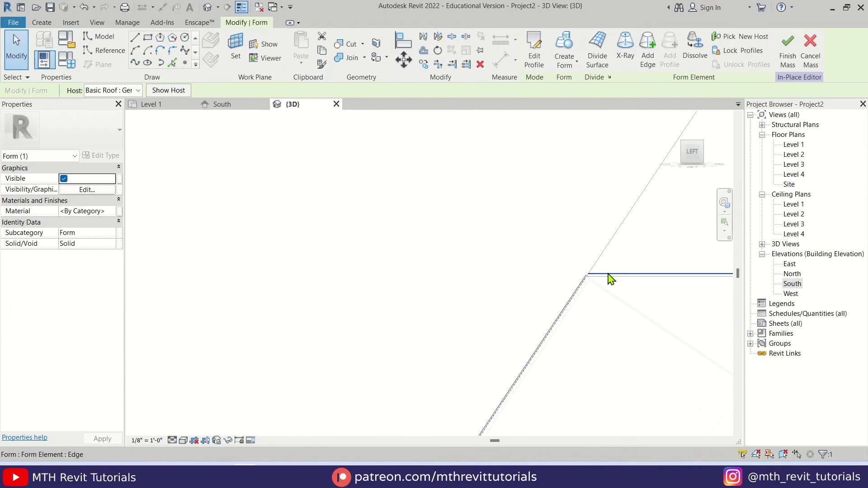
{"action": "left_click", "coordinate": [509, 244]}
{"action": "scroll", "coordinate": [429, 238], "scroll_direction": "down", "scroll_amount": 7}
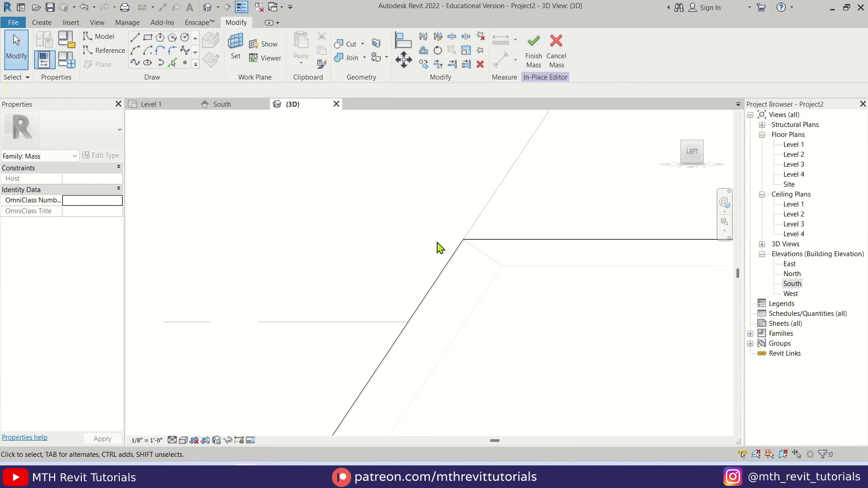
{"action": "middle_click_drag", "start_coordinate": [364, 239], "coordinate": [415, 312], "text": "shift"}
{"action": "scroll", "coordinate": [407, 303], "scroll_direction": "down", "scroll_amount": 4}
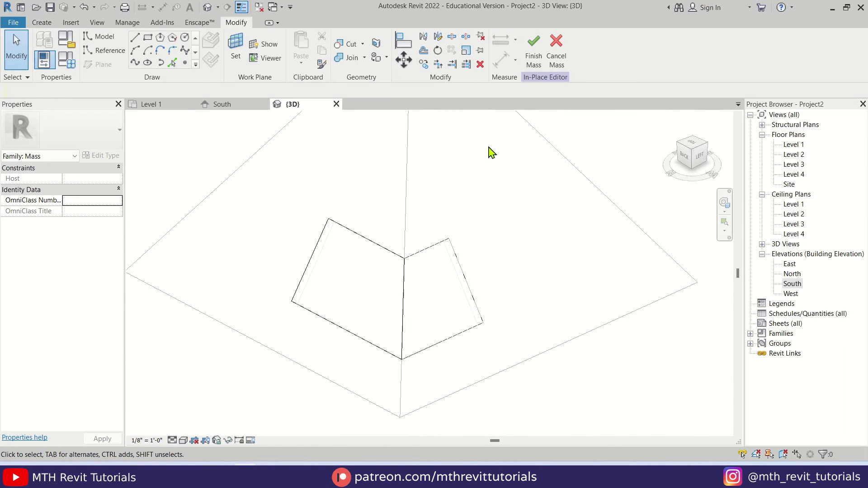
{"action": "left_click", "coordinate": [534, 68]}
{"action": "middle_click_drag", "start_coordinate": [436, 284], "coordinate": [470, 318], "text": "shift"}
Step: Create one 5' x 10' curtain system across both corner-opening surfaces and the front triangular surface
{"action": "left_click", "coordinate": [50, 22]}
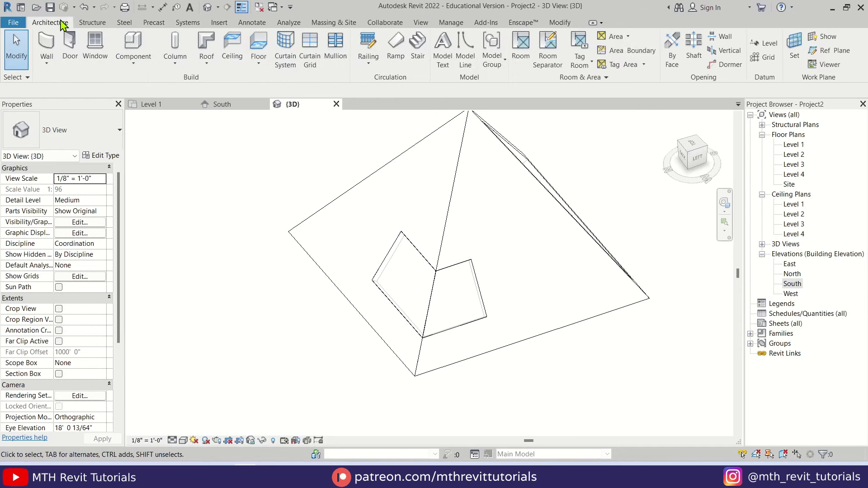
{"action": "left_click", "coordinate": [285, 63]}
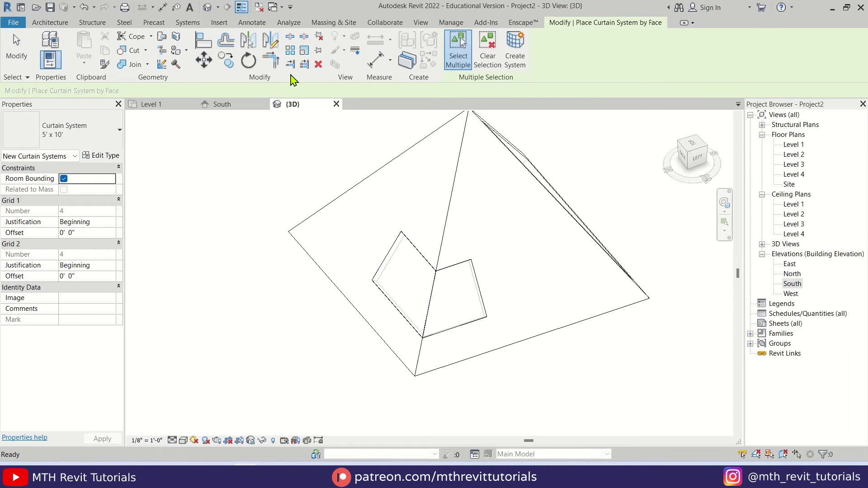
{"action": "left_click", "coordinate": [442, 274]}
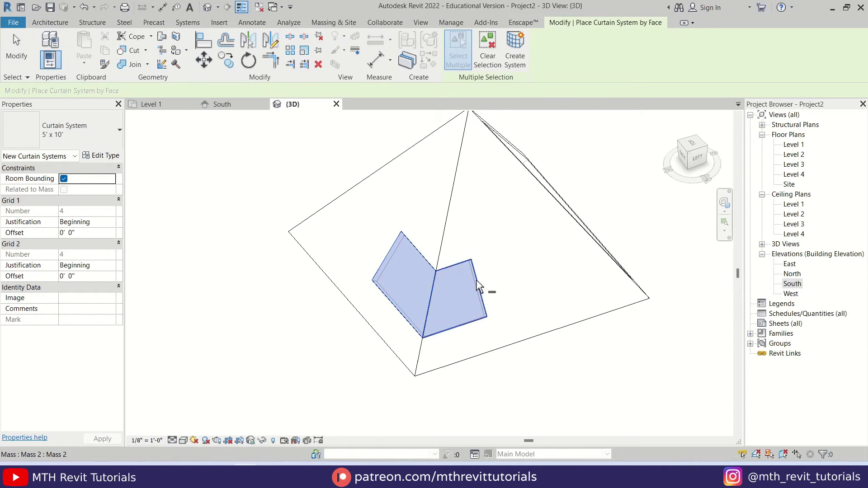
{"action": "middle_click_drag", "start_coordinate": [481, 290], "coordinate": [413, 286], "text": "shift"}
{"action": "left_click", "coordinate": [548, 212]}
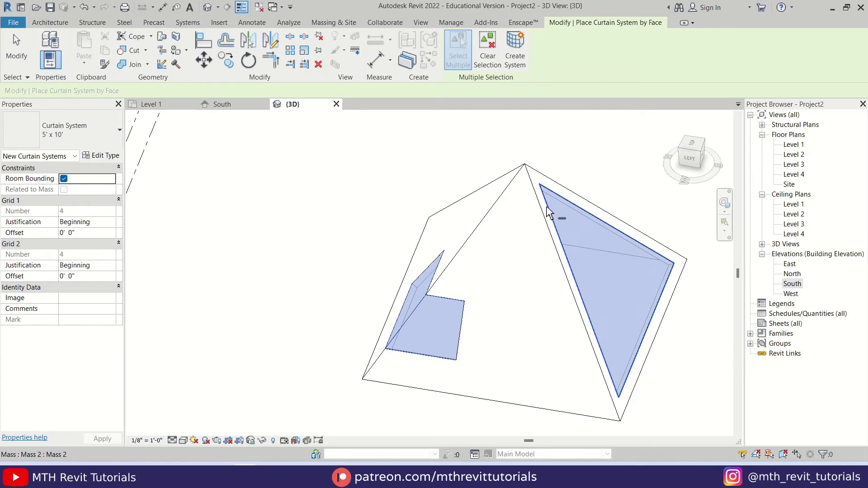
{"action": "left_click", "coordinate": [517, 67]}
{"action": "middle_click_drag", "start_coordinate": [587, 306], "coordinate": [519, 355], "text": "shift"}
{"action": "scroll", "coordinate": [388, 255], "scroll_direction": "up", "scroll_amount": 2}
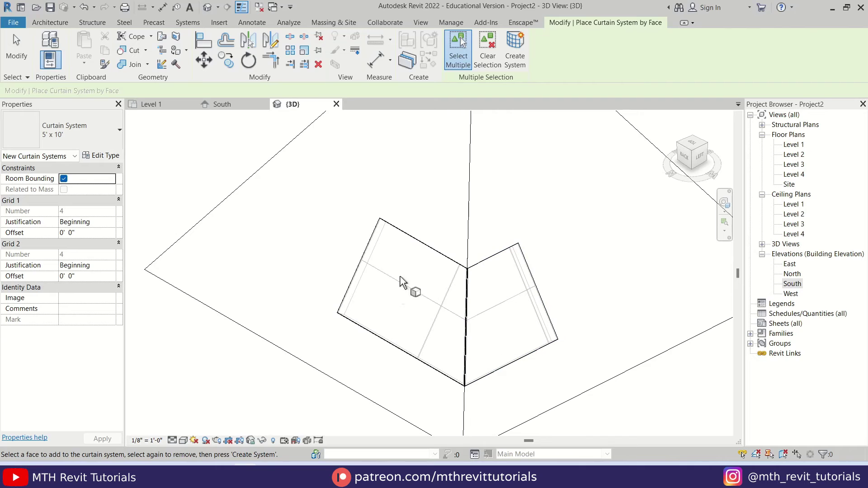
{"action": "scroll", "coordinate": [393, 277], "scroll_direction": "down", "scroll_amount": 3}
{"action": "middle_click_drag", "start_coordinate": [461, 354], "coordinate": [418, 274], "text": "shift"}
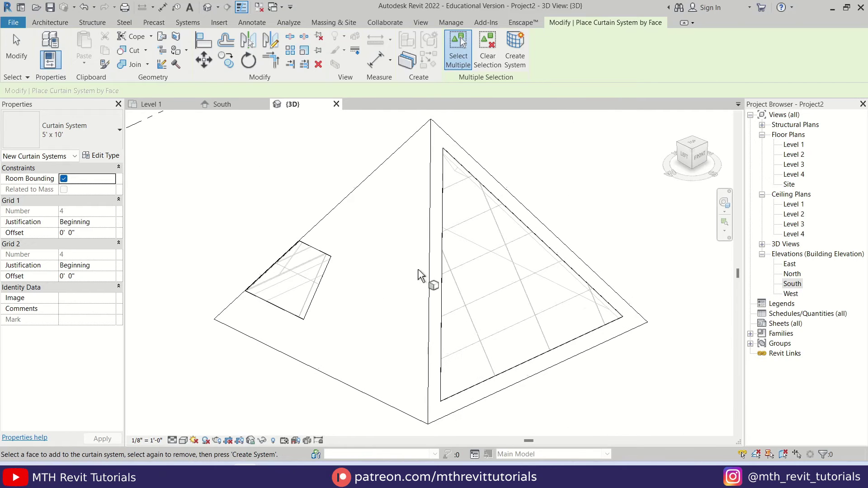
Step: Place 2.5" x 5" rectangular mullions on all grid lines of the front, left and back curtain faces
{"action": "left_click", "coordinate": [62, 24]}
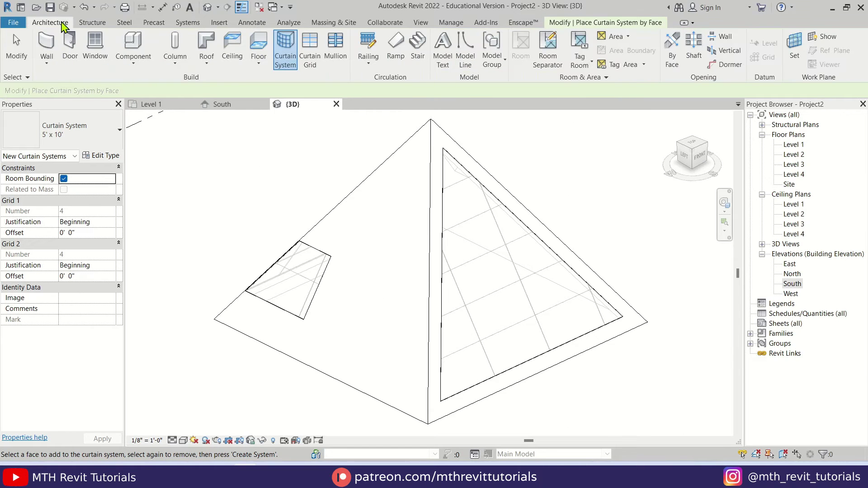
{"action": "left_click", "coordinate": [335, 47]}
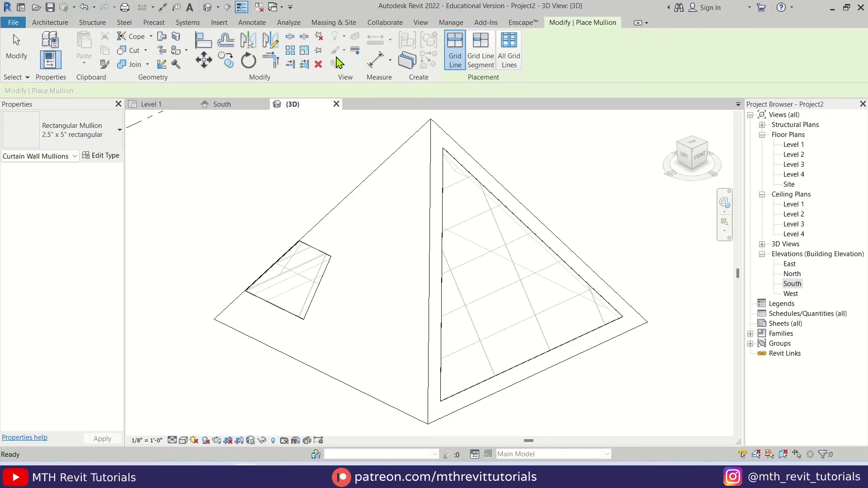
{"action": "left_click", "coordinate": [92, 135]}
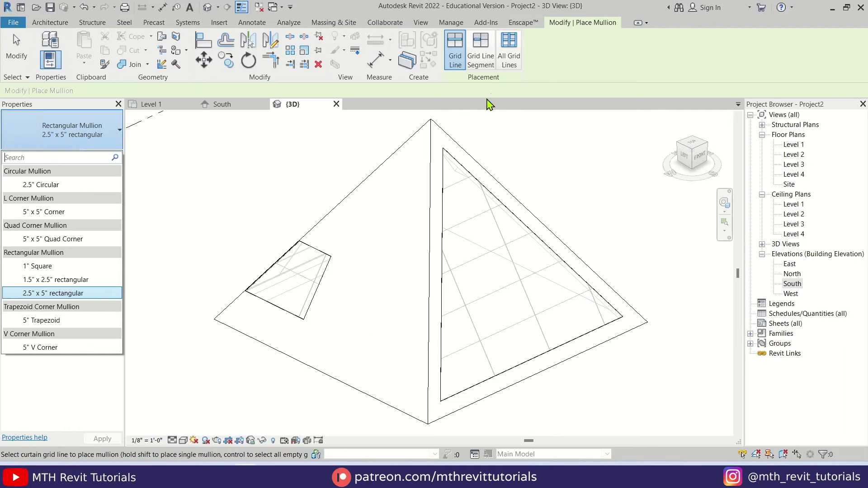
{"action": "left_click", "coordinate": [509, 54]}
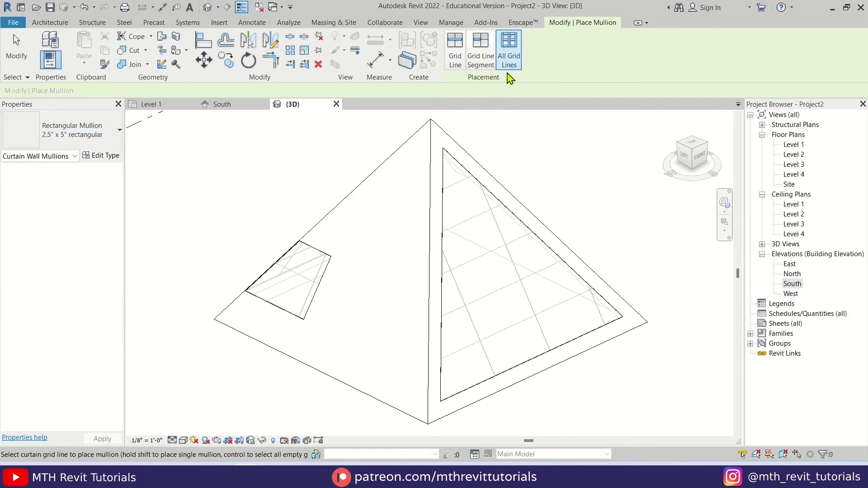
{"action": "left_click", "coordinate": [491, 222]}
{"action": "left_click", "coordinate": [296, 277]}
{"action": "key", "text": "shift"}
{"action": "middle_click_drag", "start_coordinate": [220, 319], "coordinate": [384, 326], "text": "shift"}
{"action": "left_click", "coordinate": [323, 230]}
{"action": "scroll", "coordinate": [270, 204], "scroll_direction": "up", "scroll_amount": 3}
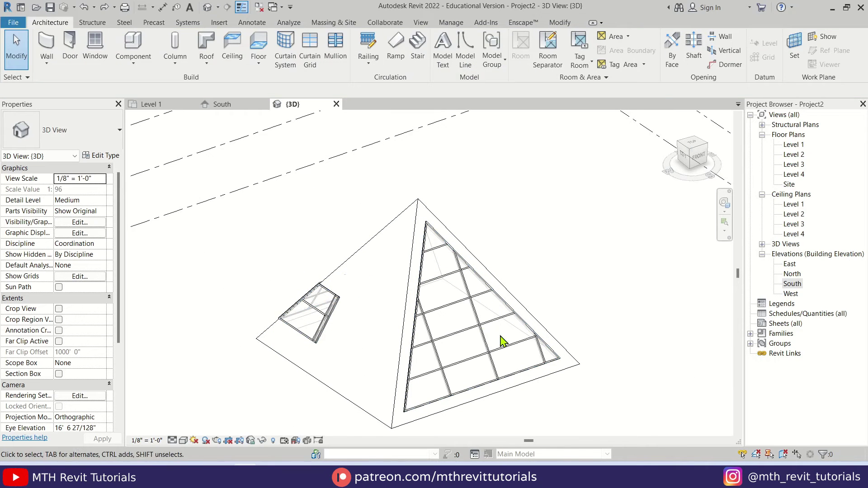
Step: Set the curtain system type's Grid 1 spacing to 4' 0" and apply it
{"action": "left_click", "coordinate": [482, 325]}
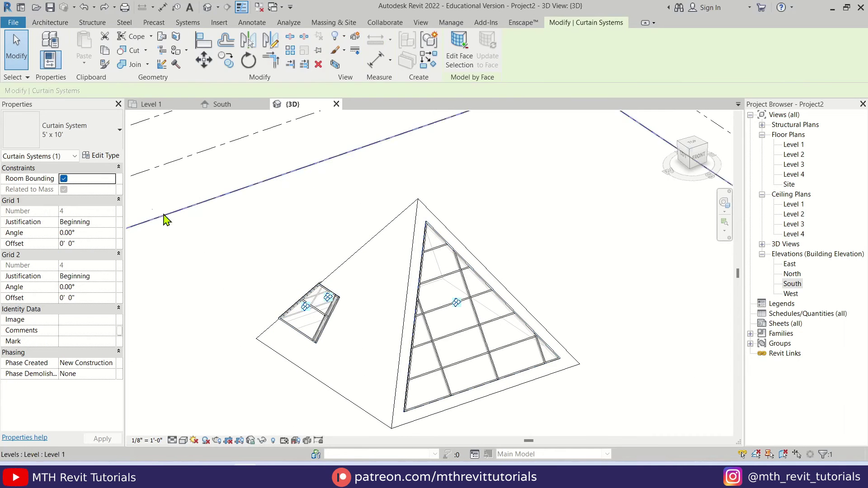
{"action": "left_click", "coordinate": [101, 155]}
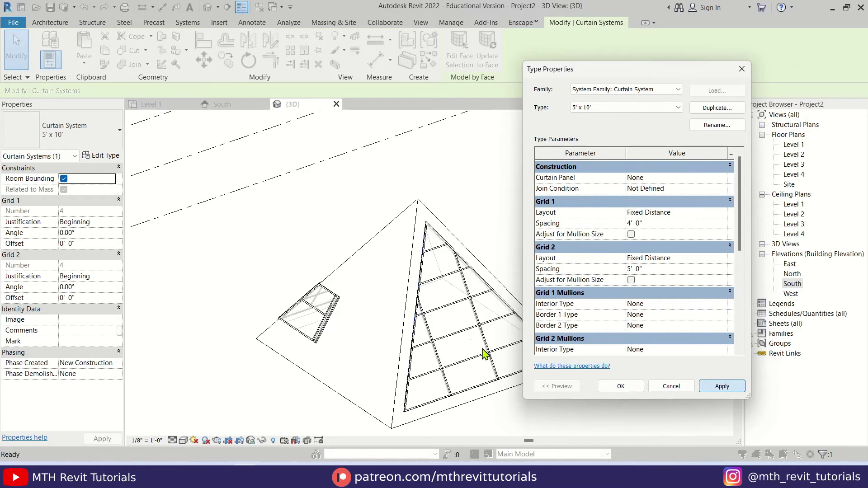
{"action": "left_click", "coordinate": [587, 276]}
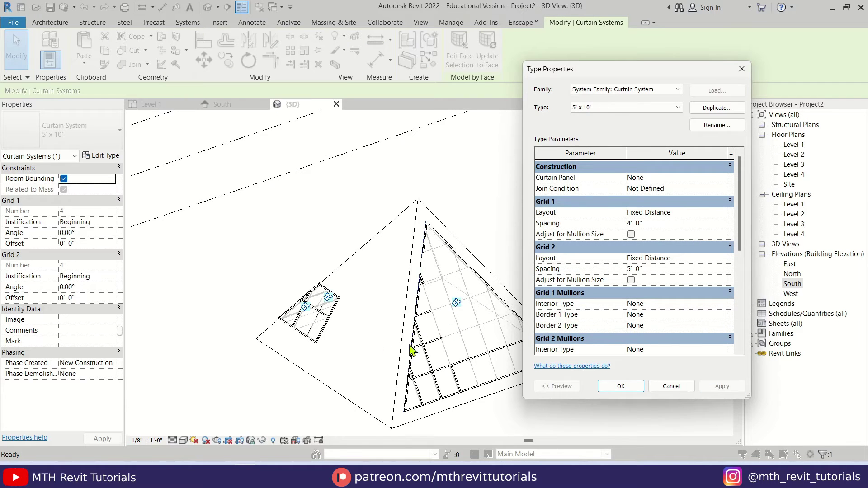
{"action": "left_click", "coordinate": [621, 386]}
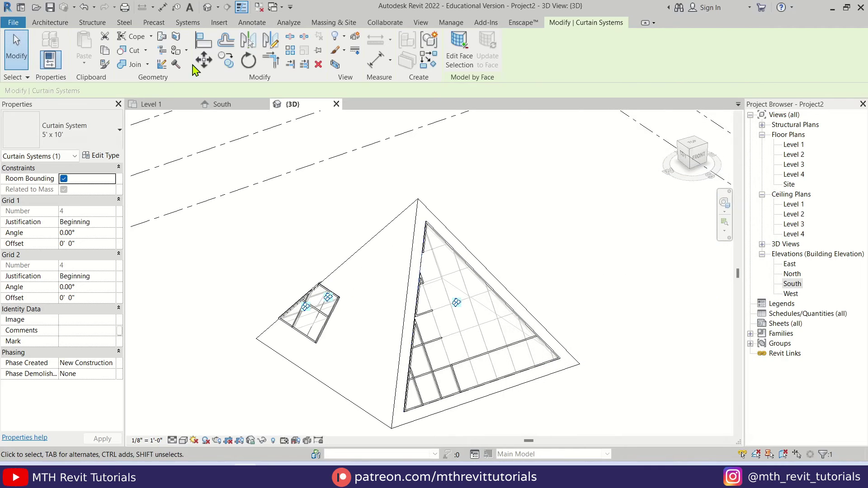
Step: Fill all remaining empty grid lines of the front and corner curtain faces with 2.5" x 5" rectangular mullions
{"action": "left_click", "coordinate": [62, 23]}
{"action": "left_click", "coordinate": [339, 48]}
{"action": "left_click", "coordinate": [509, 50]}
{"action": "left_click", "coordinate": [484, 290]}
{"action": "middle_click_drag", "start_coordinate": [358, 339], "coordinate": [424, 294], "text": "shift"}
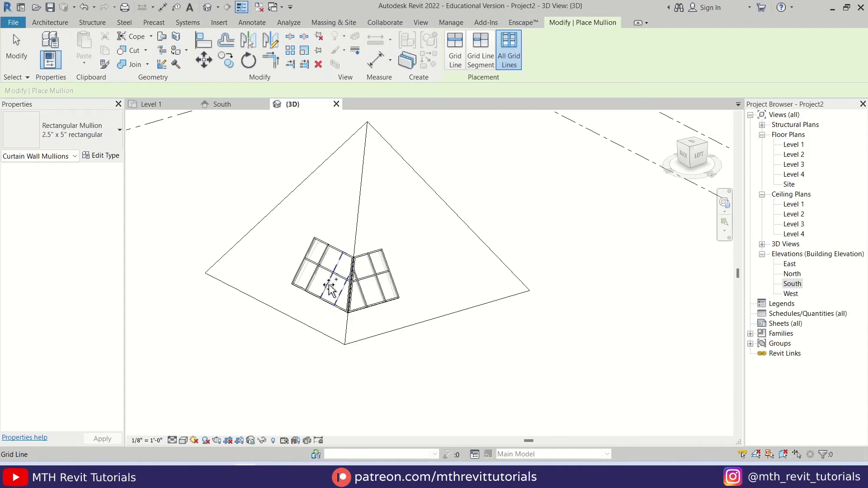
{"action": "key", "text": "shift"}
{"action": "middle_click_drag", "start_coordinate": [348, 314], "coordinate": [211, 331], "text": "shift"}
{"action": "key", "text": "Escape"}
Step: Set both the Grid 1 and Grid 2 layouts of the 5' x 10' curtain system type to None
{"action": "left_click", "coordinate": [426, 305]}
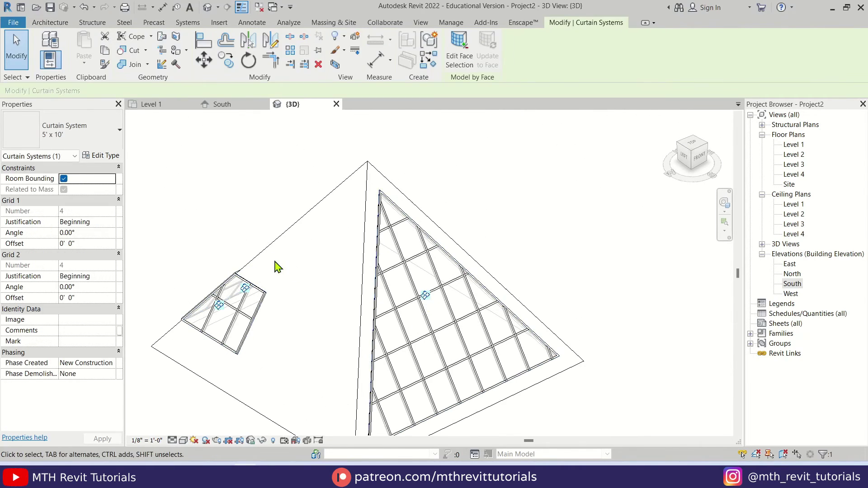
{"action": "left_click", "coordinate": [106, 156]}
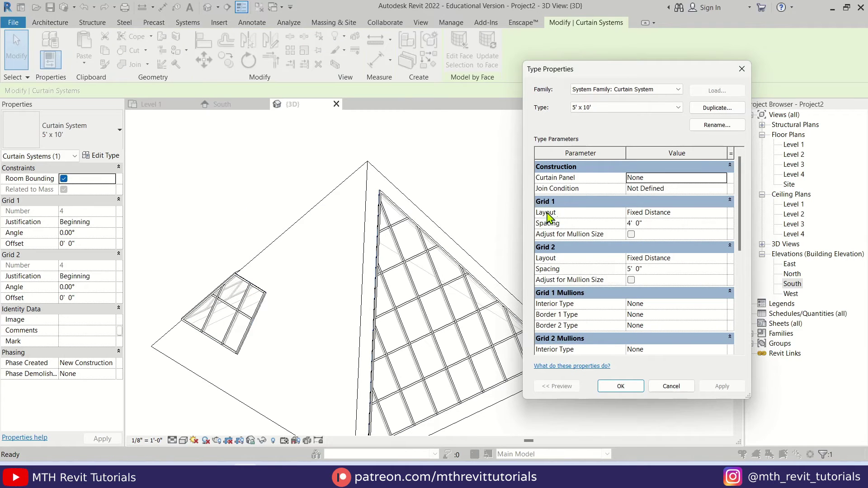
{"action": "left_click", "coordinate": [722, 213]}
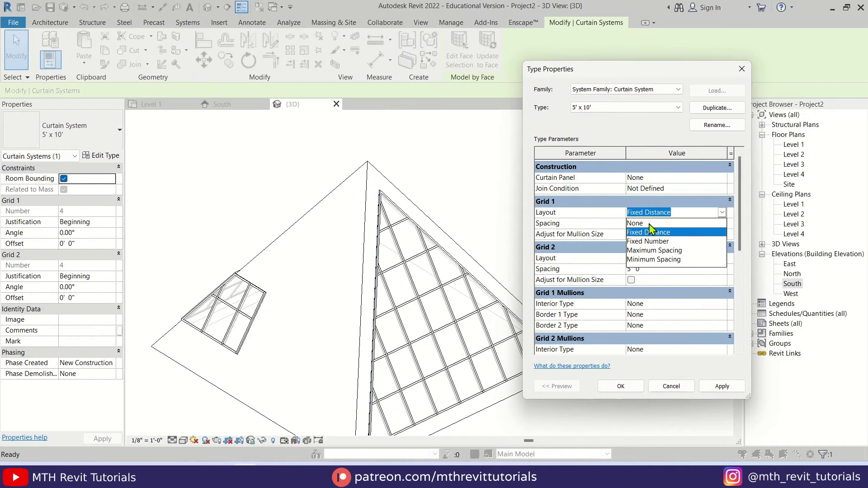
{"action": "left_click", "coordinate": [650, 224]}
{"action": "left_click", "coordinate": [722, 259]}
{"action": "left_click", "coordinate": [638, 269]}
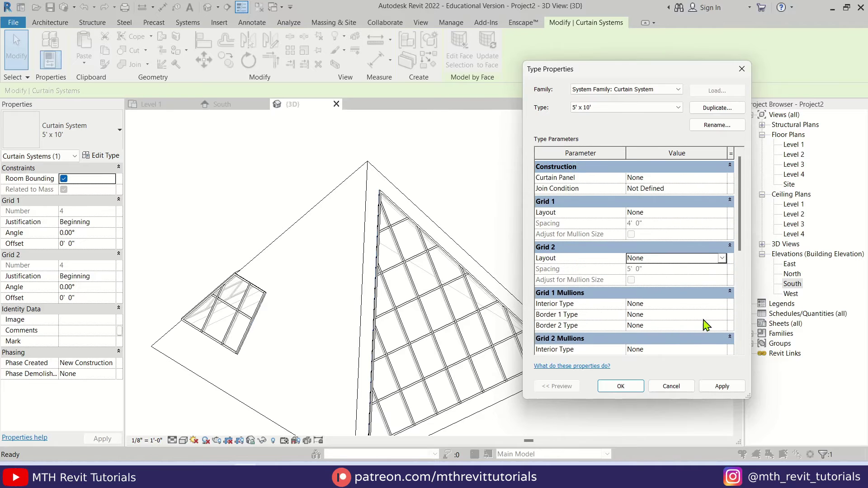
{"action": "left_click", "coordinate": [723, 387]}
{"action": "left_click", "coordinate": [567, 274]}
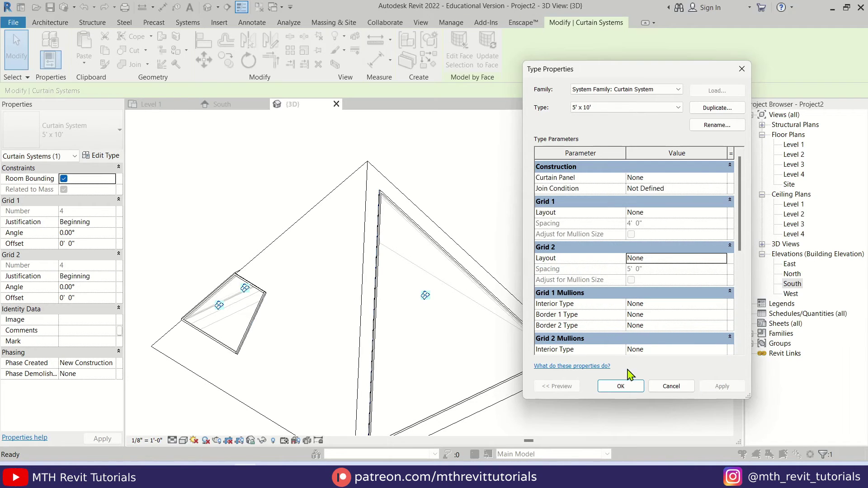
{"action": "left_click", "coordinate": [626, 386]}
{"action": "left_click", "coordinate": [494, 211]}
Step: Switch the 3D view to the Shaded visual style and orbit to the back-left corner opening
{"action": "key", "text": "s"}
{"action": "key", "text": "d"}
{"action": "scroll", "coordinate": [494, 221], "scroll_direction": "down", "scroll_amount": 1}
{"action": "mouse_move", "coordinate": [299, 294]}
{"action": "middle_mouse_down", "text": "shift"}
{"action": "mouse_move", "coordinate": [471, 267]}
{"action": "mouse_move", "coordinate": [194, 304]}
{"action": "mouse_move", "coordinate": [348, 327]}
{"action": "mouse_move", "coordinate": [485, 312]}
{"action": "mouse_move", "coordinate": [393, 341]}
{"action": "mouse_move", "coordinate": [140, 360]}
{"action": "mouse_move", "coordinate": [314, 351]}
{"action": "mouse_move", "coordinate": [167, 362]}
{"action": "mouse_move", "coordinate": [310, 354]}
{"action": "mouse_move", "coordinate": [257, 368]}
{"action": "mouse_move", "coordinate": [325, 368]}
{"action": "mouse_move", "coordinate": [517, 353]}
{"action": "middle_mouse_up", "text": "shift"}
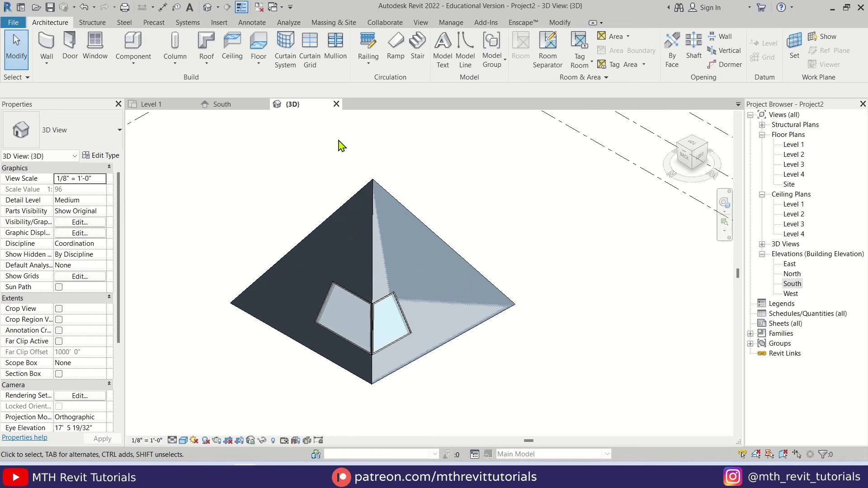
Step: Set mass display to follow the view settings and hide the Mass category in the 3D view's visibility overrides
{"action": "left_click", "coordinate": [333, 22]}
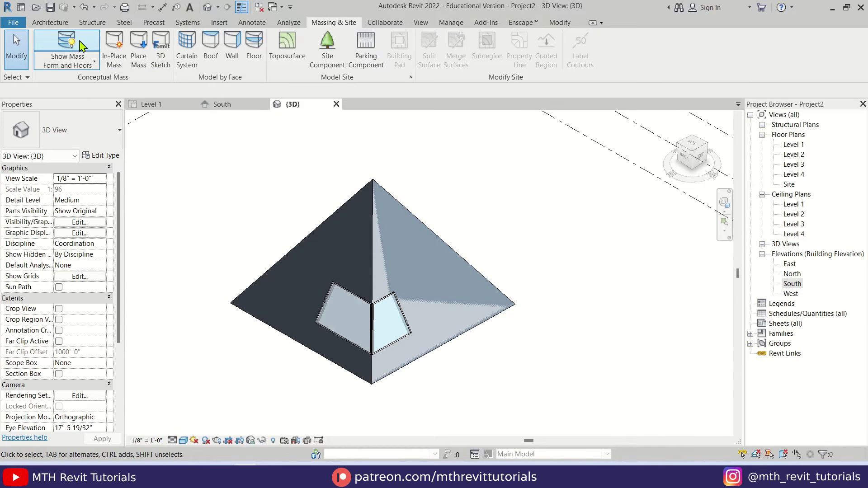
{"action": "scroll", "coordinate": [347, 309], "scroll_direction": "up", "scroll_amount": 2}
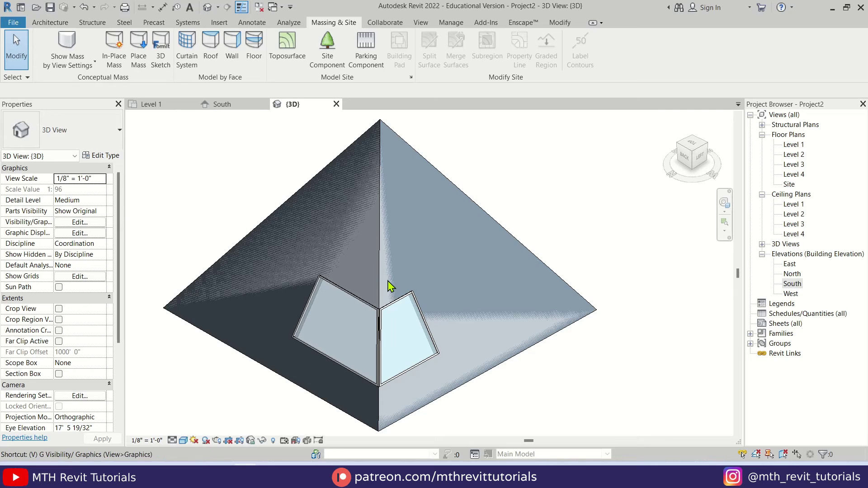
{"action": "key", "text": "g"}
{"action": "left_click", "coordinate": [309, 267]}
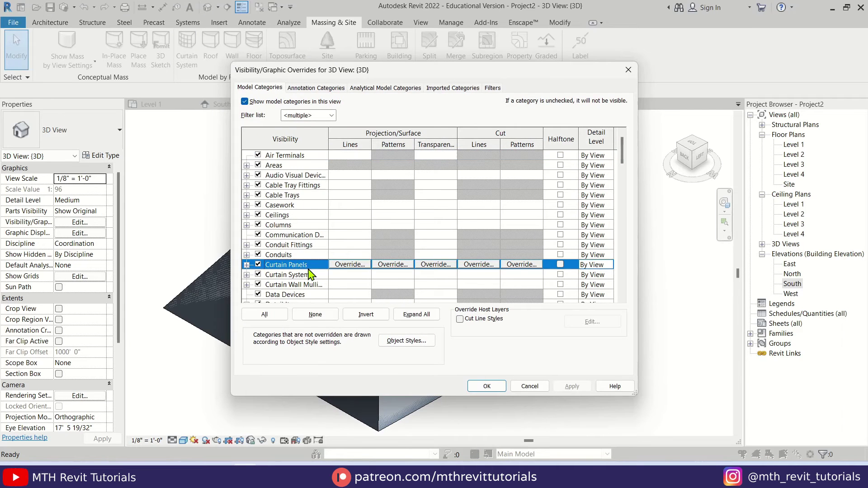
{"action": "key", "text": "m"}
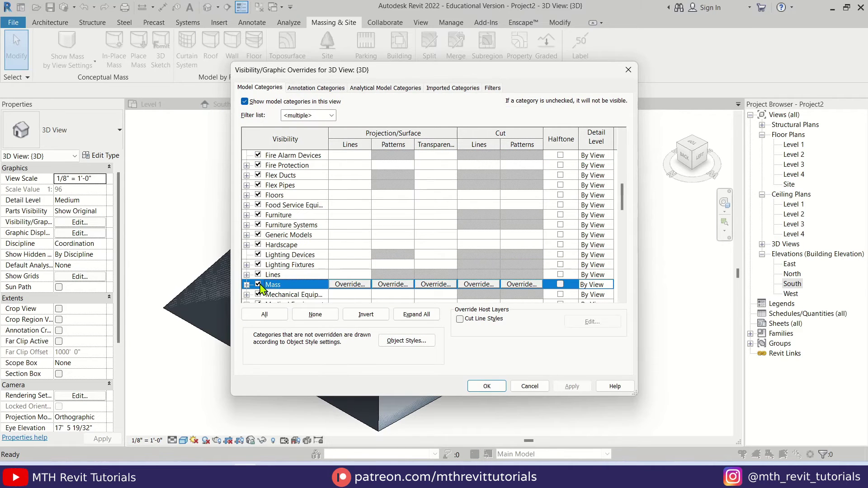
{"action": "left_click", "coordinate": [484, 388]}
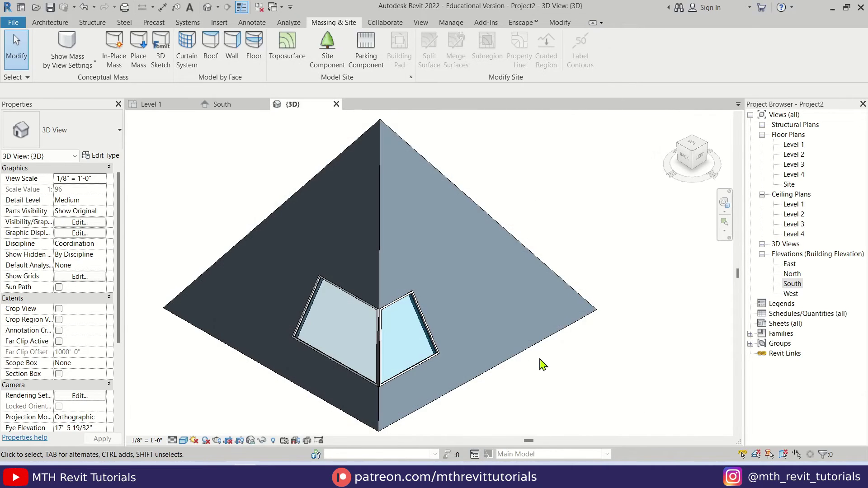
Step: On the Level 2 floor plan, create a Generic - 12" floor from a rectangular boundary about 29' 7" by 29' 5"
{"action": "middle_click_drag", "start_coordinate": [488, 360], "coordinate": [421, 452], "text": "shift"}
{"action": "scroll", "coordinate": [345, 305], "scroll_direction": "down", "scroll_amount": 3}
{"action": "middle_click_drag", "start_coordinate": [344, 307], "coordinate": [526, 342], "text": "shift"}
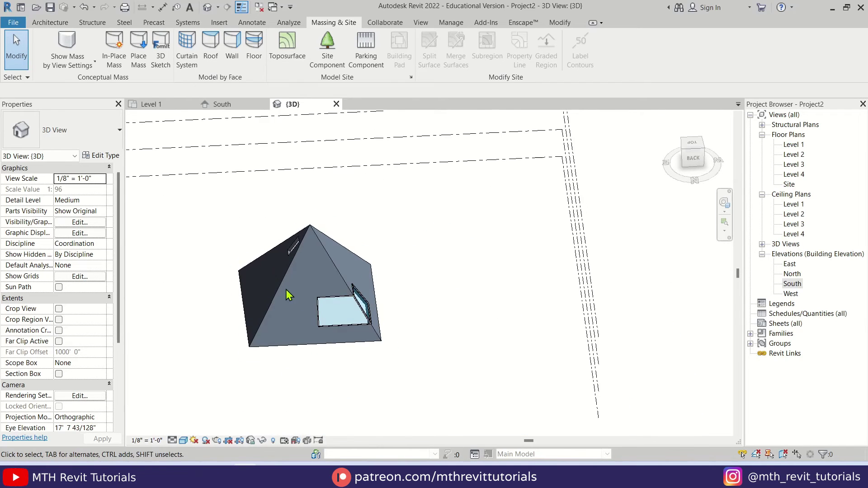
{"action": "scroll", "coordinate": [284, 289], "scroll_direction": "up", "scroll_amount": 3}
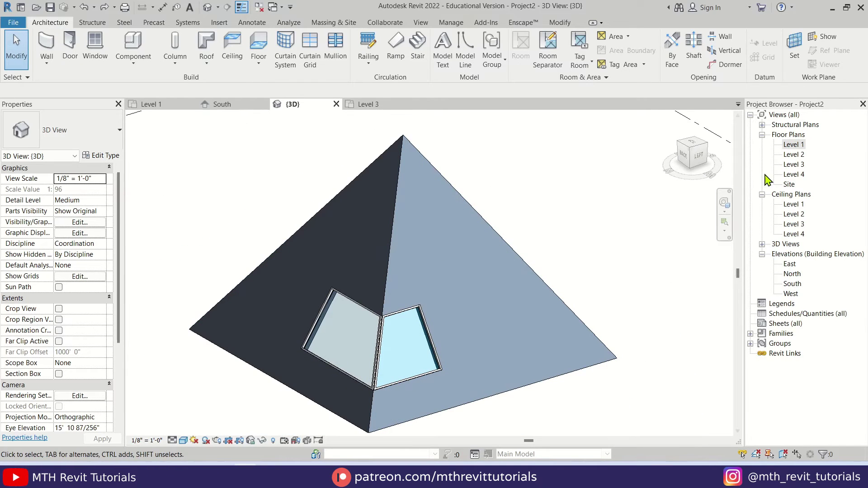
{"action": "double_click", "coordinate": [794, 155]}
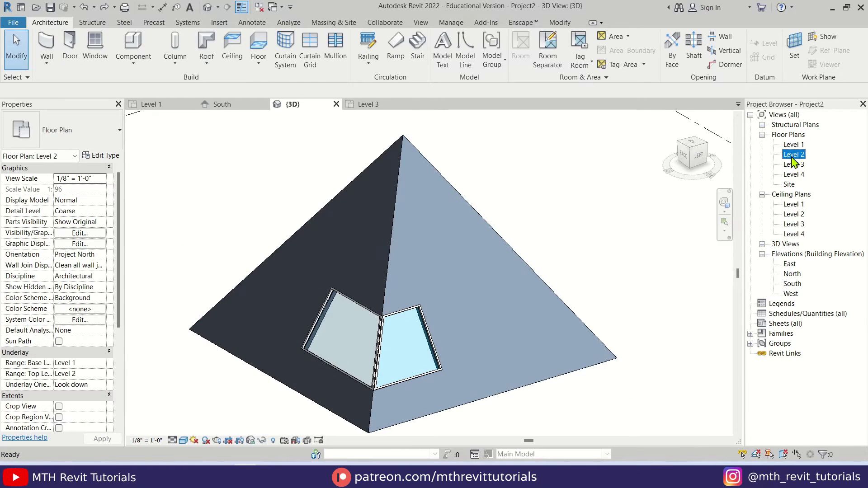
{"action": "left_click", "coordinate": [259, 50]}
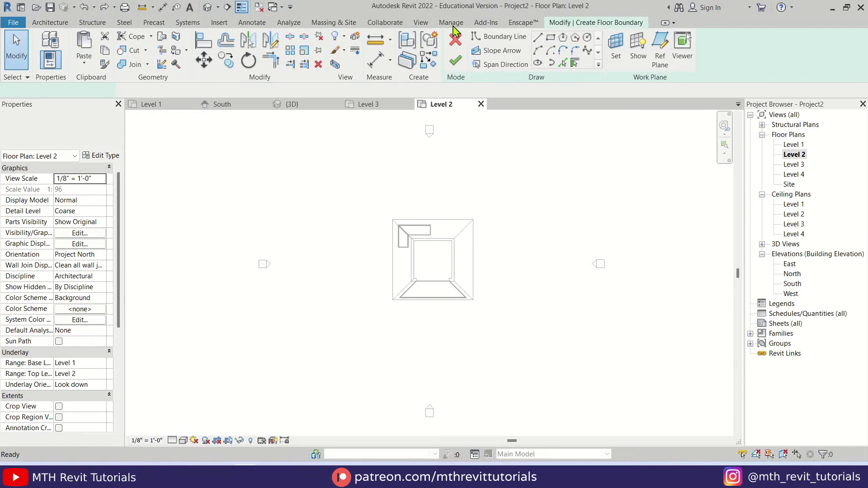
{"action": "scroll", "coordinate": [424, 251], "scroll_direction": "up", "scroll_amount": 4}
{"action": "left_click", "coordinate": [551, 37]}
{"action": "left_click", "coordinate": [381, 223]}
{"action": "left_click", "coordinate": [519, 360]}
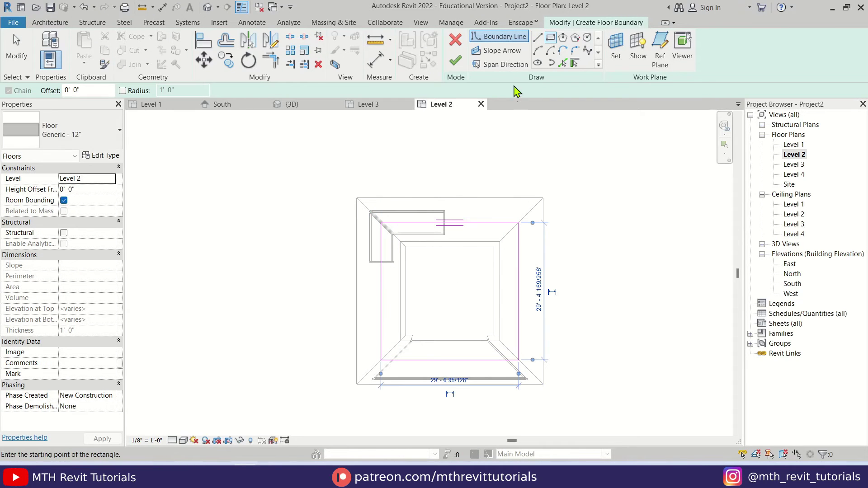
{"action": "left_click", "coordinate": [456, 63]}
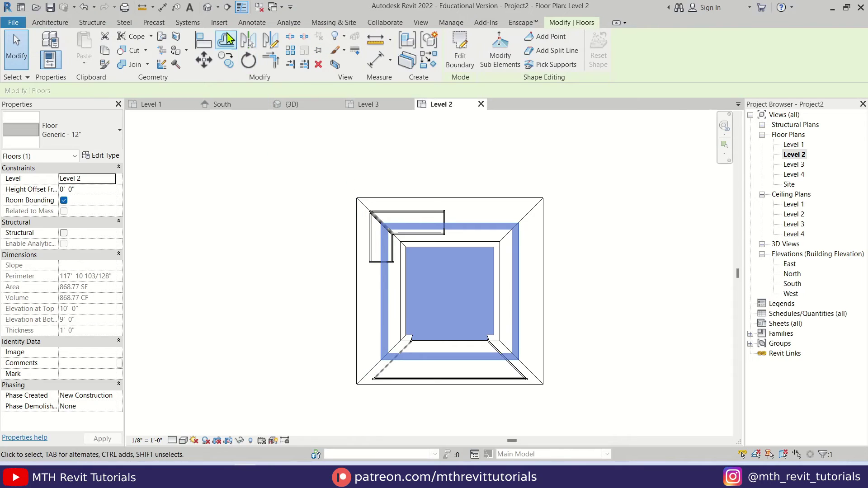
Step: Open the boundary sketch of the Level 2 floor for editing in the 3D view
{"action": "left_click", "coordinate": [211, 11]}
{"action": "middle_click_drag", "start_coordinate": [296, 304], "coordinate": [358, 317], "text": "shift"}
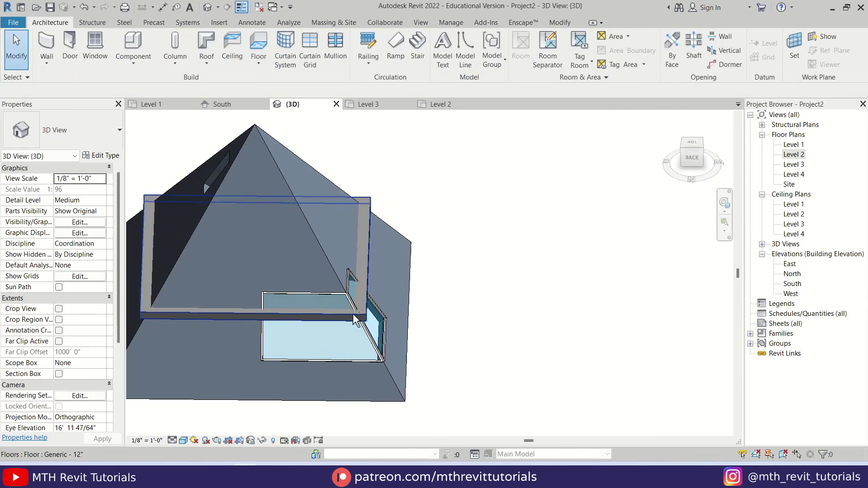
{"action": "middle_click_drag", "start_coordinate": [254, 301], "coordinate": [277, 306], "text": "shift"}
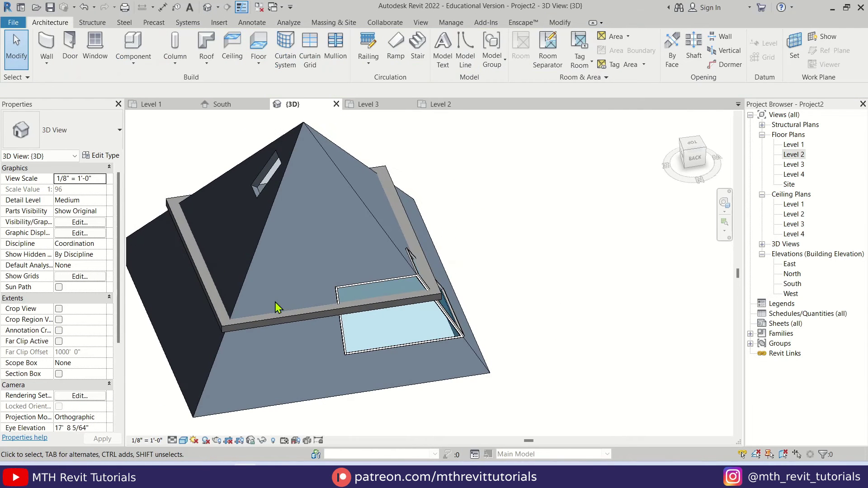
{"action": "left_click", "coordinate": [261, 325]}
{"action": "left_click", "coordinate": [455, 66]}
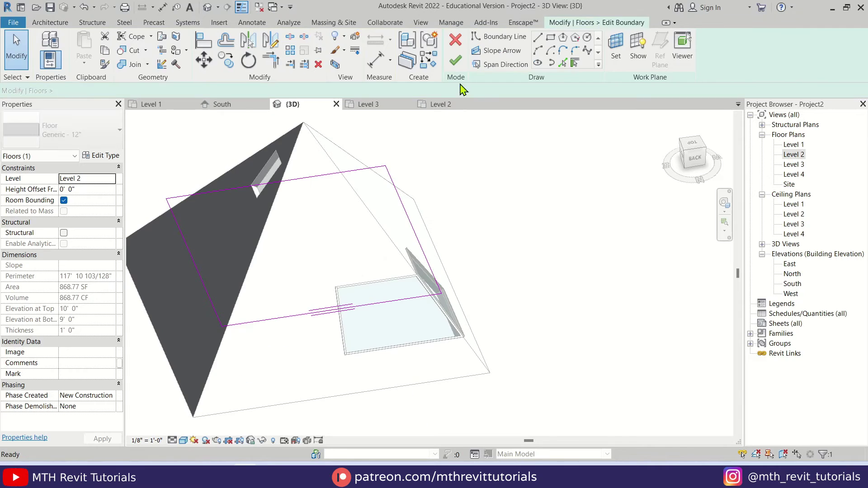
Step: Move the floor boundary's left-face edge inward to where the corner curtain mullion intersects Level 2
{"action": "left_click", "coordinate": [694, 158]}
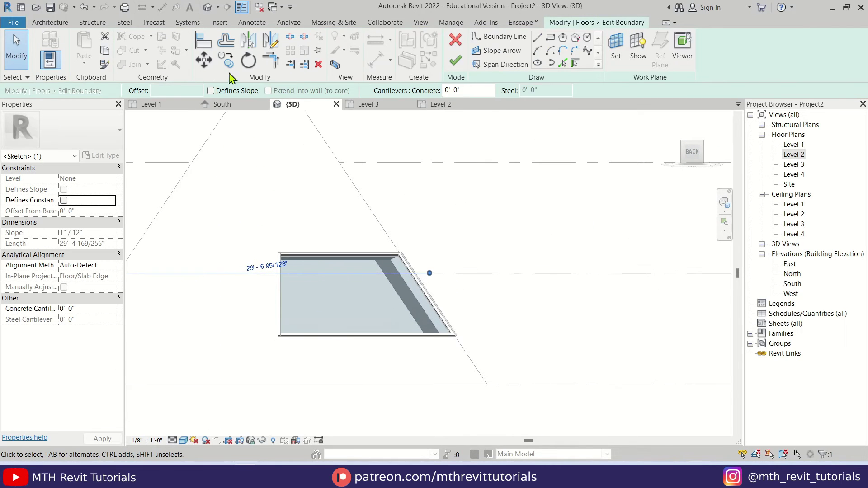
{"action": "scroll", "coordinate": [372, 239], "scroll_direction": "up", "scroll_amount": 2}
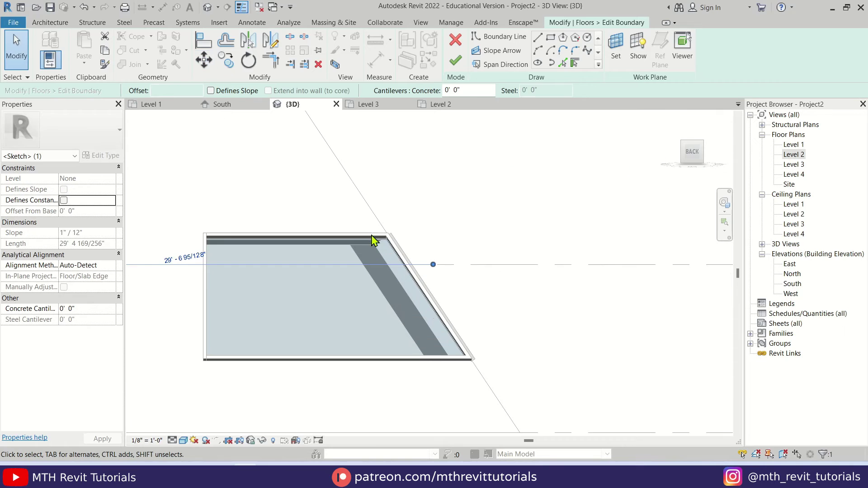
{"action": "left_click", "coordinate": [211, 69]}
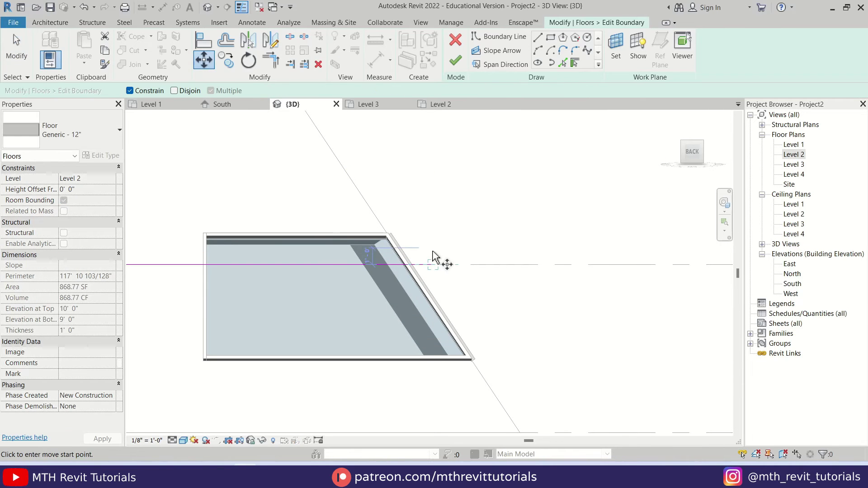
{"action": "left_click", "coordinate": [433, 264]}
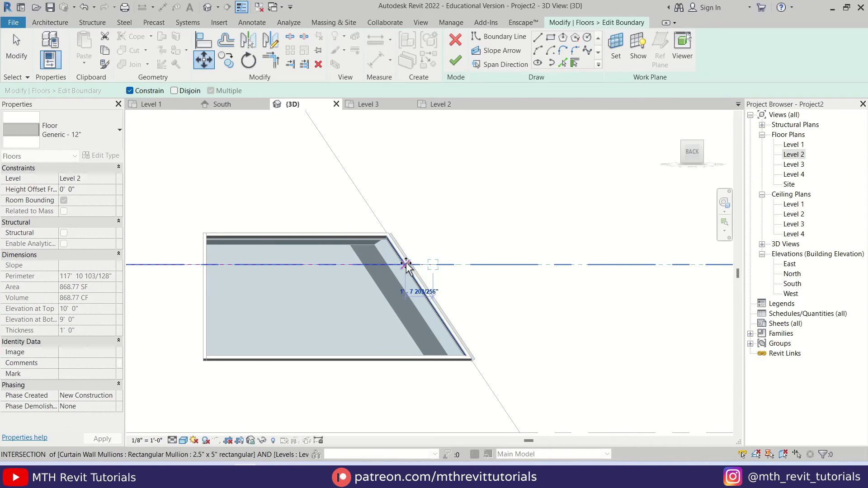
{"action": "left_click", "coordinate": [406, 265]}
{"action": "scroll", "coordinate": [407, 289], "scroll_direction": "down", "scroll_amount": 3}
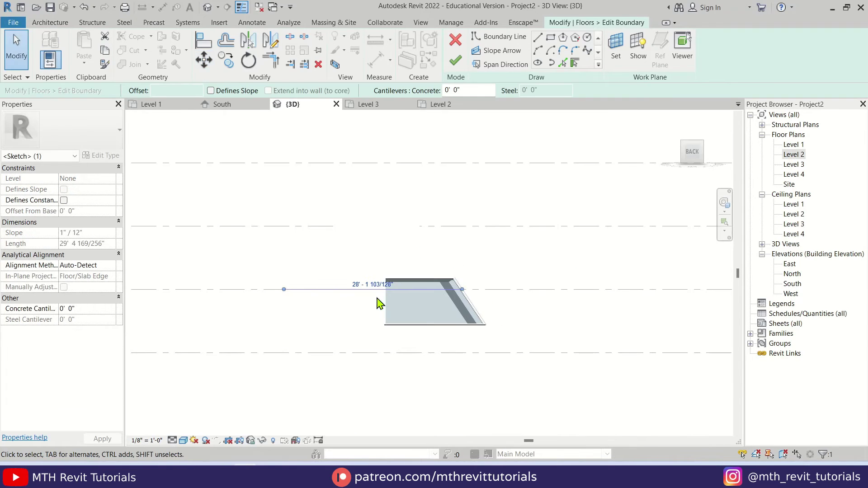
Step: Move the opposite boundary edge, on the pyramid's right face, inward to meet the roof slope at Level 2
{"action": "left_click", "coordinate": [261, 259]}
{"action": "left_click_drag", "start_coordinate": [240, 247], "coordinate": [325, 322]}
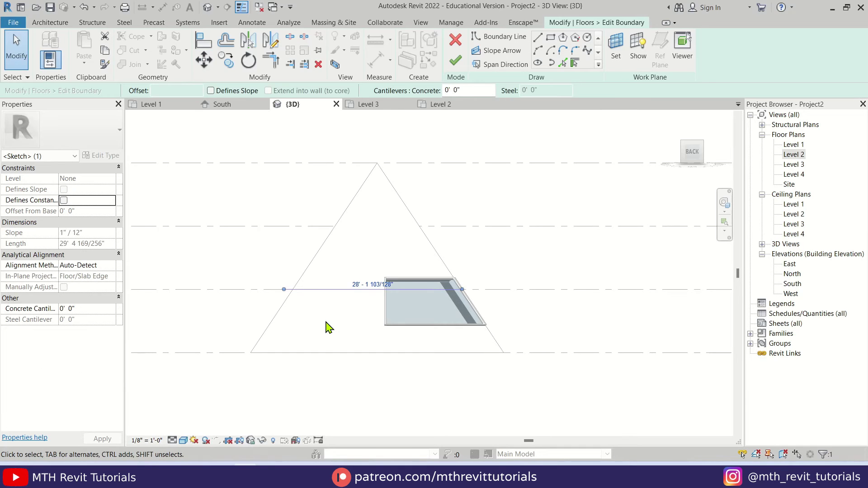
{"action": "middle_click_drag", "start_coordinate": [291, 294], "coordinate": [250, 242], "text": "shift"}
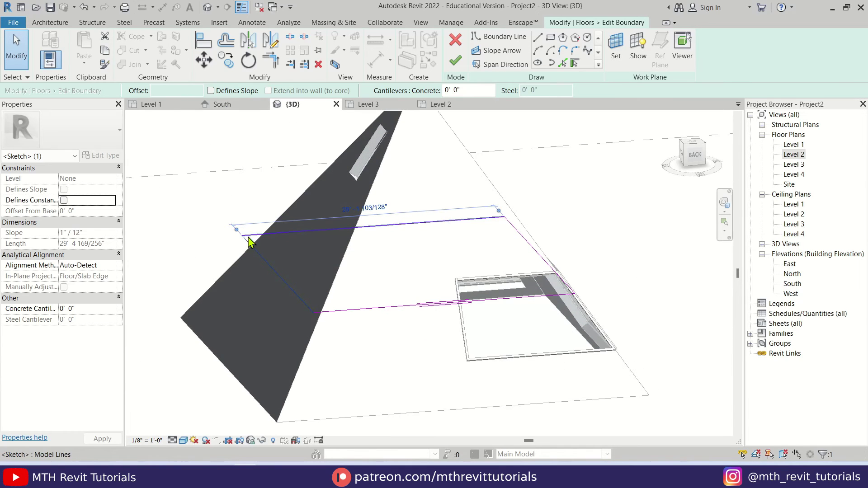
{"action": "left_click", "coordinate": [692, 158]}
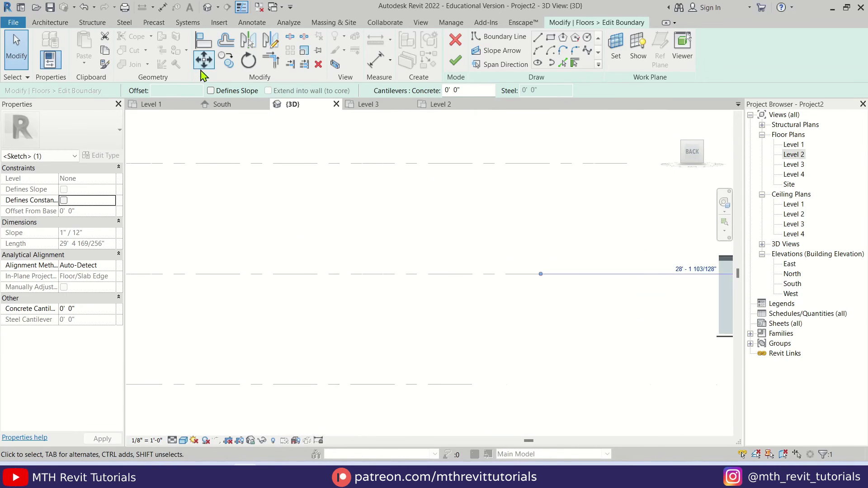
{"action": "left_click", "coordinate": [203, 64]}
{"action": "key", "text": "Escape"}
Step: Move the boundary edge on the pyramid's back face inward to the corner curtain system's mullion at Level 2
{"action": "mouse_move", "coordinate": [442, 273]}
{"action": "middle_mouse_down", "text": "shift"}
{"action": "mouse_move", "coordinate": [407, 266]}
{"action": "mouse_move", "coordinate": [383, 279]}
{"action": "mouse_move", "coordinate": [494, 300]}
{"action": "middle_mouse_up", "text": "shift"}
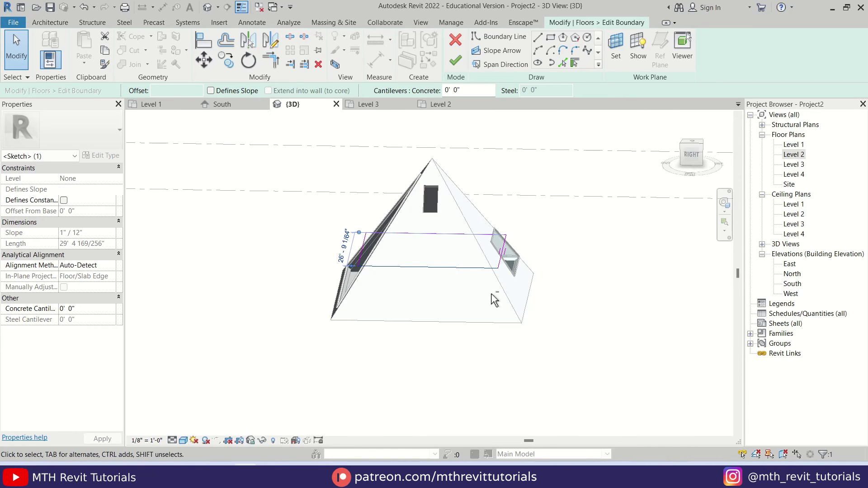
{"action": "left_click", "coordinate": [507, 261]}
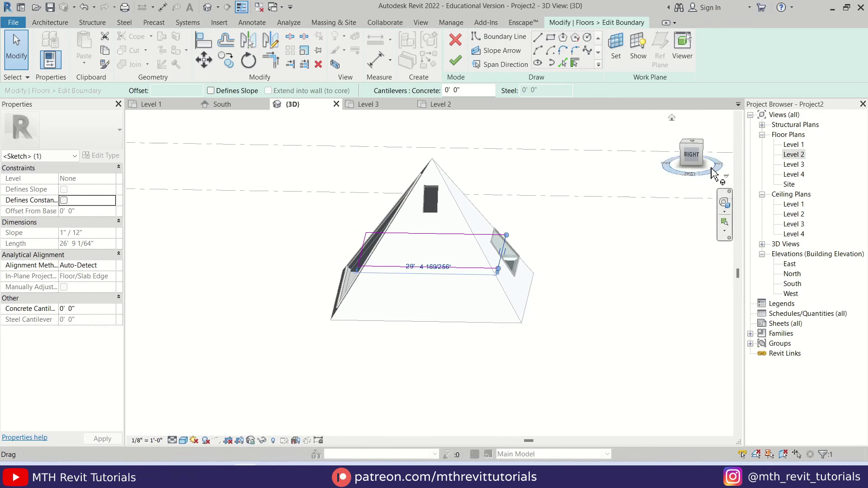
{"action": "left_click", "coordinate": [690, 158]}
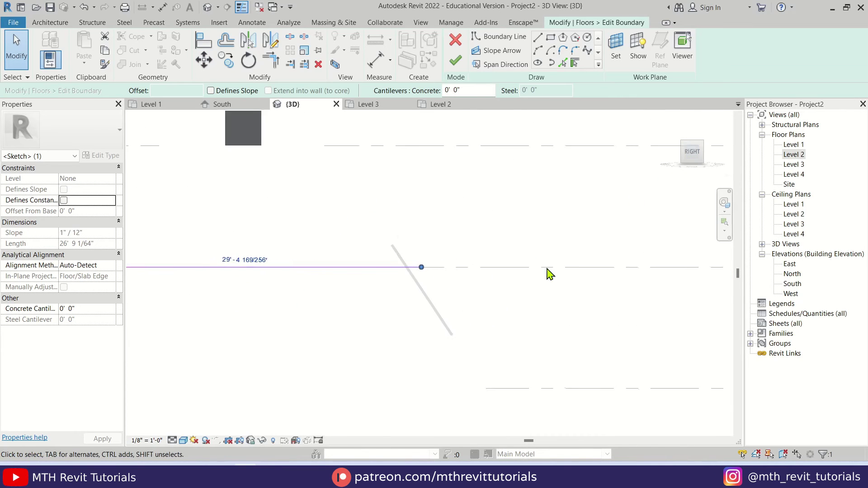
{"action": "left_click", "coordinate": [203, 60]}
{"action": "left_click", "coordinate": [429, 274]}
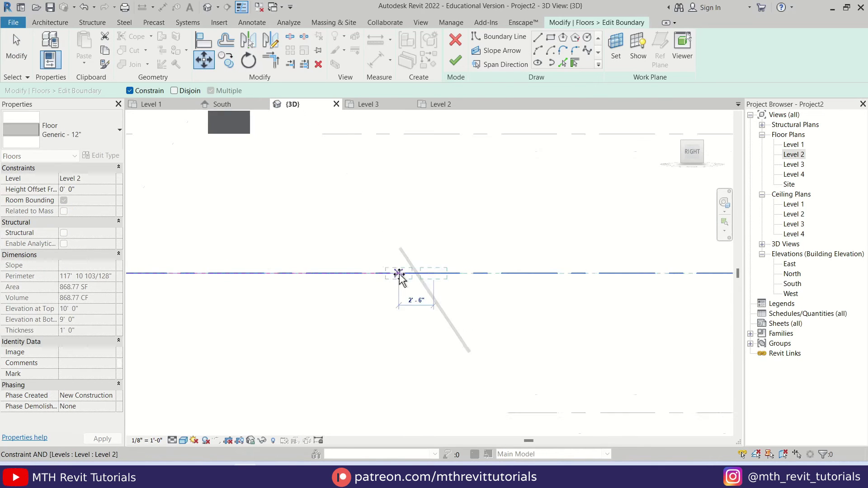
{"action": "scroll", "coordinate": [404, 273], "scroll_direction": "up", "scroll_amount": 3}
{"action": "left_click", "coordinate": [437, 273]}
{"action": "left_click", "coordinate": [541, 322]}
{"action": "scroll", "coordinate": [546, 330], "scroll_direction": "down", "scroll_amount": 5}
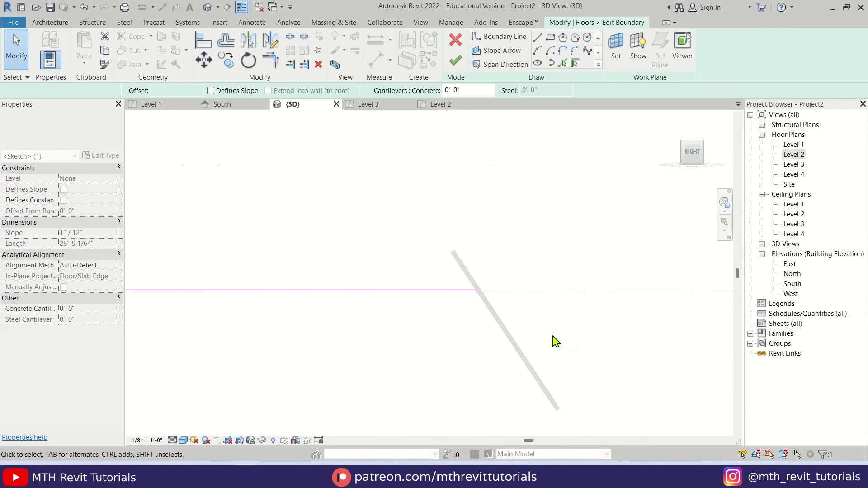
Step: Move the boundary edge on the pyramid's front face inward to the triangular curtain system's mullion at Level 2
{"action": "left_click_drag", "start_coordinate": [199, 296], "coordinate": [244, 352]}
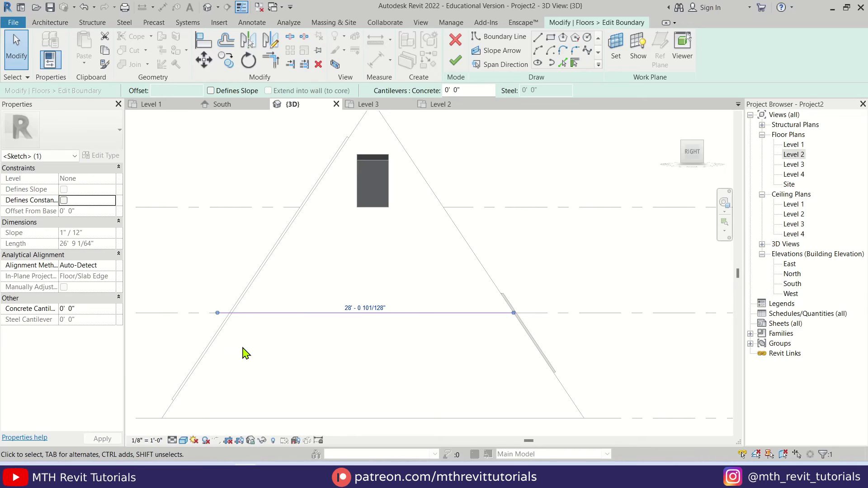
{"action": "key", "text": "m"}
{"action": "key", "text": "v"}
{"action": "left_click", "coordinate": [221, 315]}
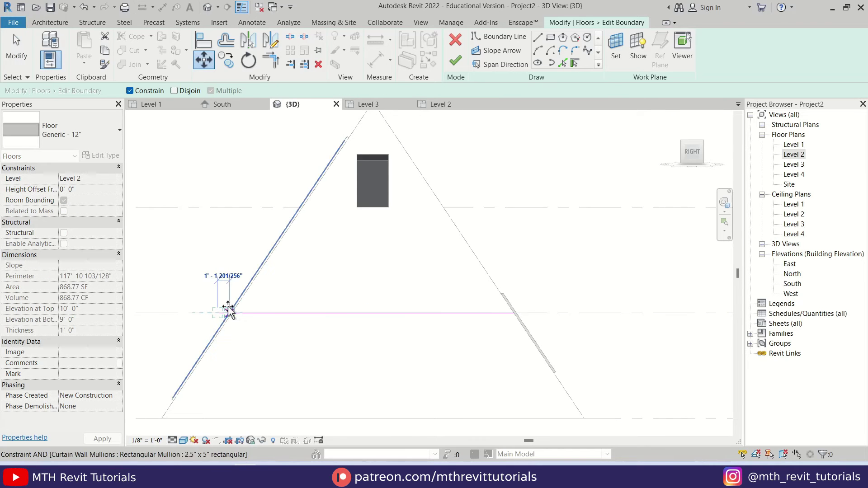
{"action": "left_click", "coordinate": [234, 312]}
{"action": "key", "text": "Escape"}
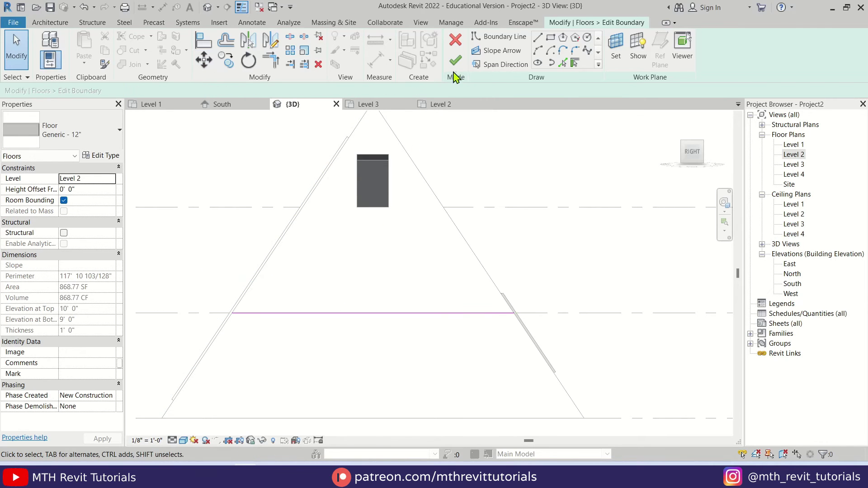
Step: Finish the Level 2 floor's boundary edit so the slab fits inside the pyramid
{"action": "left_click", "coordinate": [455, 61]}
{"action": "mouse_move", "coordinate": [421, 257]}
{"action": "middle_mouse_down", "text": "shift"}
{"action": "mouse_move", "coordinate": [378, 281]}
{"action": "mouse_move", "coordinate": [329, 328]}
{"action": "middle_mouse_up", "text": "shift"}
{"action": "key", "text": "Escape"}
{"action": "middle_click_drag", "start_coordinate": [487, 348], "coordinate": [320, 306], "text": "shift"}
{"action": "middle_click_drag", "start_coordinate": [319, 328], "coordinate": [477, 283], "text": "shift"}
Step: Copy the Level 2 floor and paste it aligned to Level 3
{"action": "left_click", "coordinate": [477, 283]}
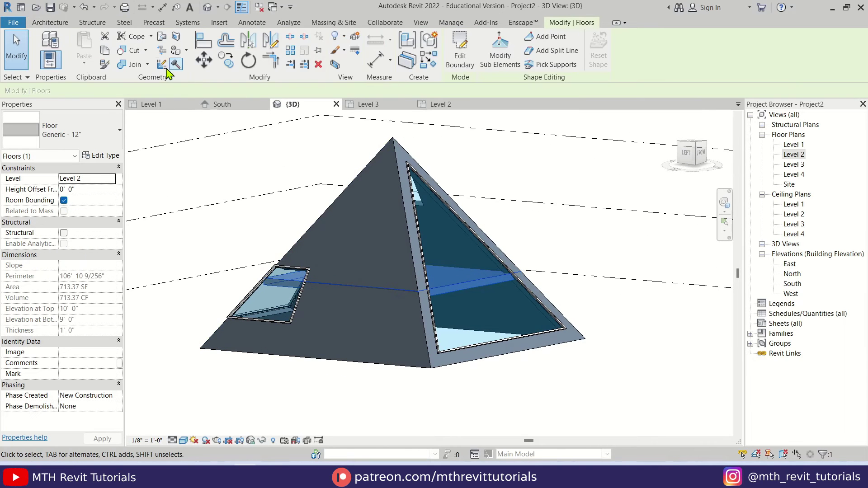
{"action": "left_click", "coordinate": [92, 62]}
{"action": "left_click", "coordinate": [123, 105]}
{"action": "left_click", "coordinate": [383, 177]}
{"action": "left_click", "coordinate": [424, 310]}
Step: Edit the Level 3 floor's boundary and move its front-face edge inward to the pyramid's slope
{"action": "left_click", "coordinate": [460, 60]}
{"action": "left_click", "coordinate": [482, 215]}
{"action": "left_click", "coordinate": [684, 154]}
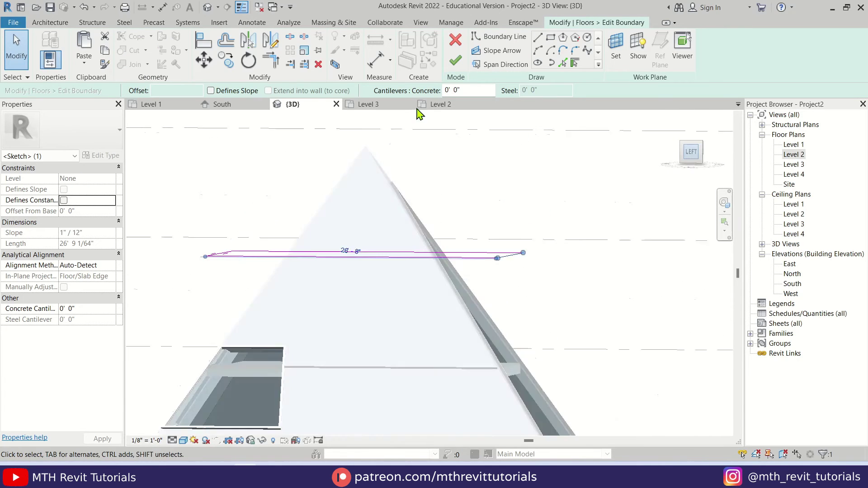
{"action": "left_click", "coordinate": [205, 61]}
{"action": "left_click", "coordinate": [429, 273]}
{"action": "left_click", "coordinate": [350, 273]}
Step: Move the Level 3 floor's back-face boundary edge inward to meet the roof slope
{"action": "middle_click_drag", "start_coordinate": [321, 283], "coordinate": [528, 280]}
{"action": "left_click_drag", "start_coordinate": [281, 255], "coordinate": [348, 303]}
{"action": "left_click", "coordinate": [203, 61]}
{"action": "left_click", "coordinate": [313, 270]}
{"action": "left_click", "coordinate": [393, 271]}
{"action": "middle_click_drag", "start_coordinate": [392, 273], "coordinate": [317, 337], "text": "shift"}
{"action": "key", "text": "Escape"}
Step: Move the Level 3 floor's right-face boundary edge inward to where the roof slope crosses the level
{"action": "left_click", "coordinate": [578, 282]}
{"action": "left_click", "coordinate": [686, 153]}
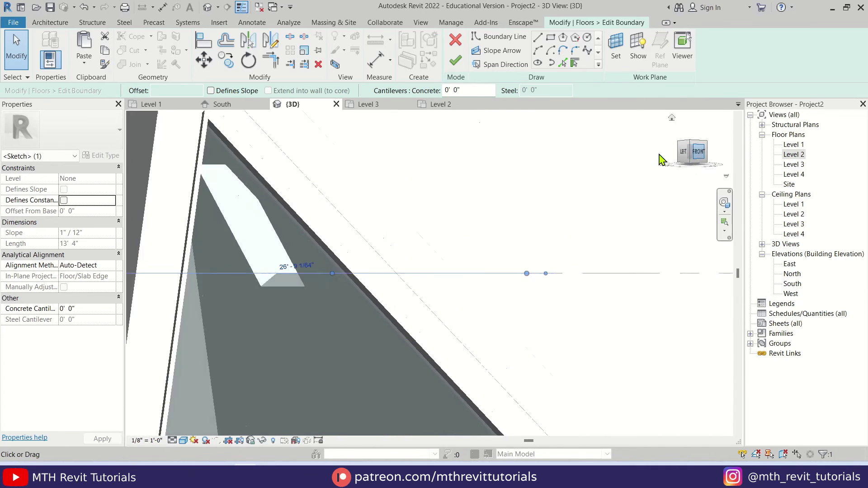
{"action": "scroll", "coordinate": [430, 273], "scroll_direction": "up", "scroll_amount": 3}
{"action": "key", "text": "m"}
{"action": "key", "text": "v"}
{"action": "left_click", "coordinate": [268, 274]}
{"action": "scroll", "coordinate": [271, 279], "scroll_direction": "down", "scroll_amount": 3}
Step: Move the Level 3 floor's remaining left-face boundary edge inward to the roof slope
{"action": "middle_click_drag", "start_coordinate": [238, 287], "coordinate": [464, 302]}
{"action": "left_click_drag", "start_coordinate": [286, 262], "coordinate": [348, 316]}
{"action": "key", "text": "m"}
{"action": "left_click", "coordinate": [351, 322]}
{"action": "mouse_move", "coordinate": [345, 259]}
{"action": "middle_mouse_down", "text": "shift"}
{"action": "mouse_move", "coordinate": [290, 330]}
{"action": "mouse_move", "coordinate": [366, 248]}
{"action": "middle_mouse_up", "text": "shift"}
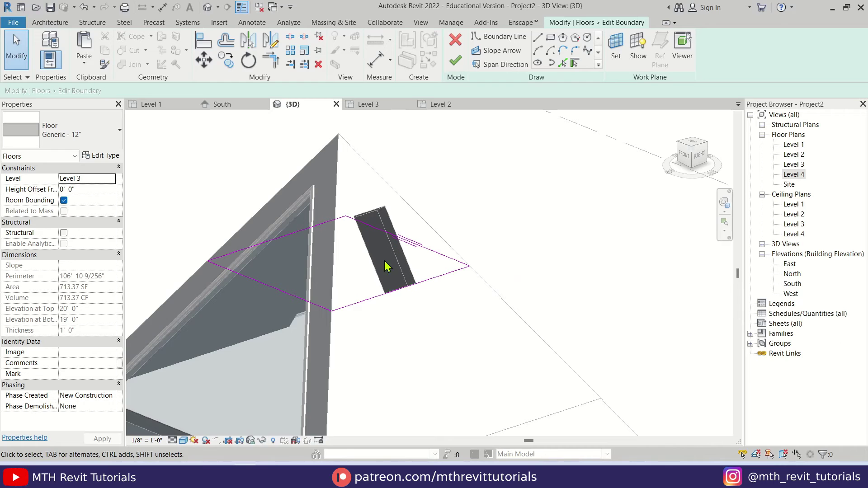
Step: In a hidden-line top view, sketch a three-sided balcony extension outward from the Level 3 floor edge, matching the roof opening's width
{"action": "left_click", "coordinate": [700, 144]}
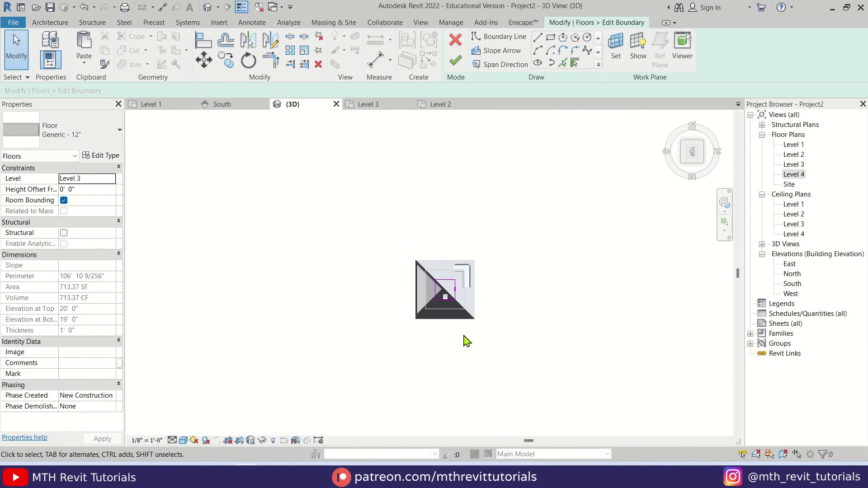
{"action": "scroll", "coordinate": [441, 278], "scroll_direction": "up", "scroll_amount": 6}
{"action": "scroll", "coordinate": [454, 256], "scroll_direction": "up", "scroll_amount": 3}
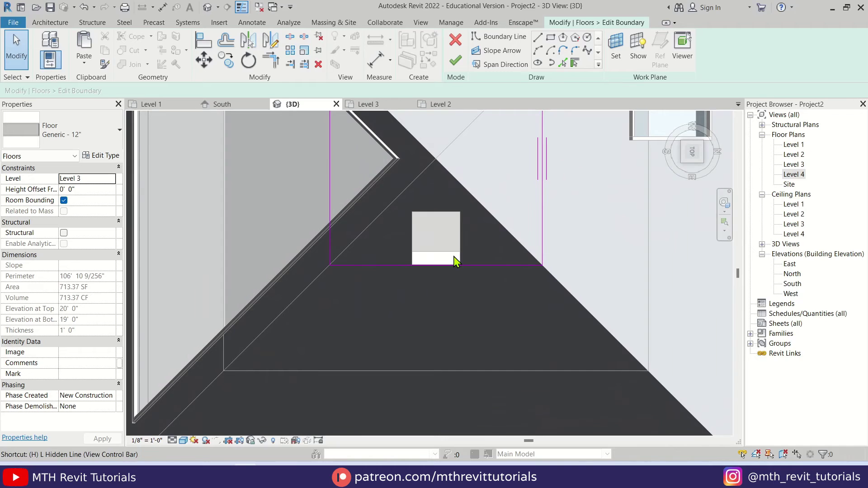
{"action": "key", "text": "h"}
{"action": "key", "text": "l"}
{"action": "left_click", "coordinate": [539, 39]}
{"action": "left_click", "coordinate": [459, 265]}
{"action": "left_click", "coordinate": [459, 360]}
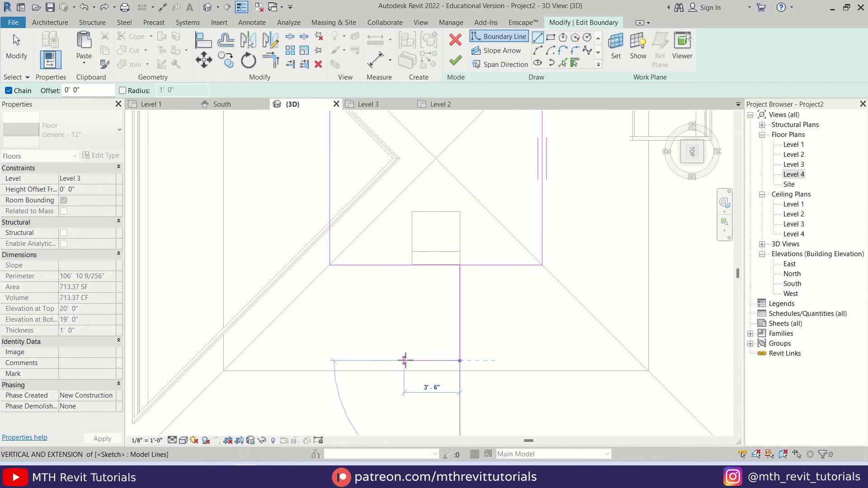
{"action": "left_click", "coordinate": [412, 361]}
{"action": "left_click", "coordinate": [412, 265]}
{"action": "key", "text": "Escape"}
{"action": "key", "text": "Escape"}
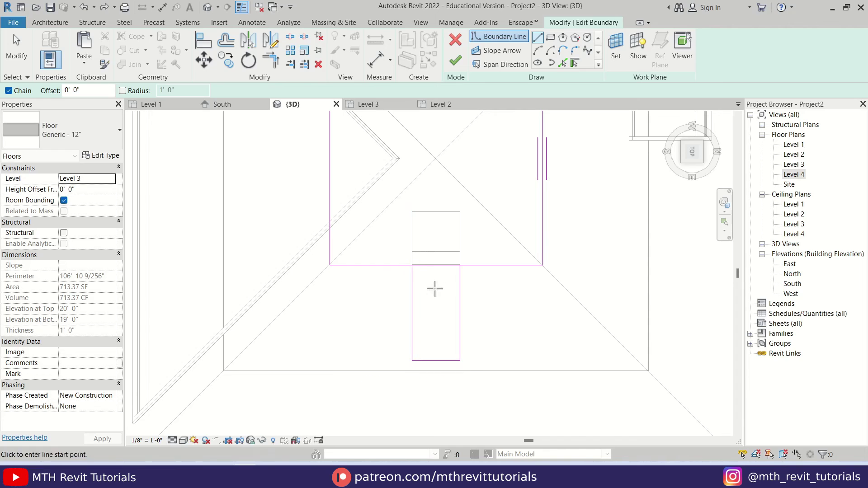
Step: Split and trim the floor edge between the balcony's side lines, and finish the Level 3 floor
{"action": "key", "text": "s"}
{"action": "key", "text": "l"}
{"action": "left_click", "coordinate": [437, 264]}
{"action": "key", "text": "Escape"}
{"action": "key", "text": "t"}
{"action": "key", "text": "t"}
{"action": "key", "text": "r"}
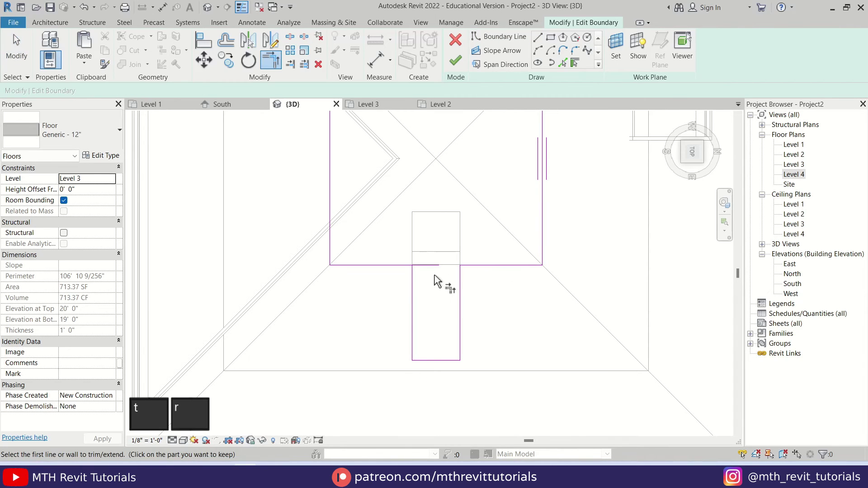
{"action": "left_click", "coordinate": [455, 60]}
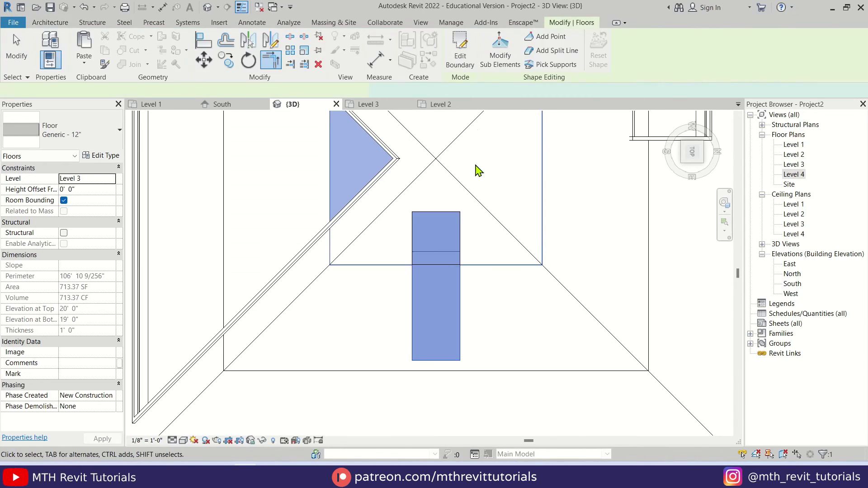
{"action": "scroll", "coordinate": [475, 171], "scroll_direction": "down", "scroll_amount": 3}
{"action": "middle_click_drag", "start_coordinate": [474, 170], "coordinate": [470, 162], "text": "shift"}
{"action": "left_click", "coordinate": [470, 134]}
{"action": "middle_click_drag", "start_coordinate": [397, 339], "coordinate": [425, 211], "text": "shift"}
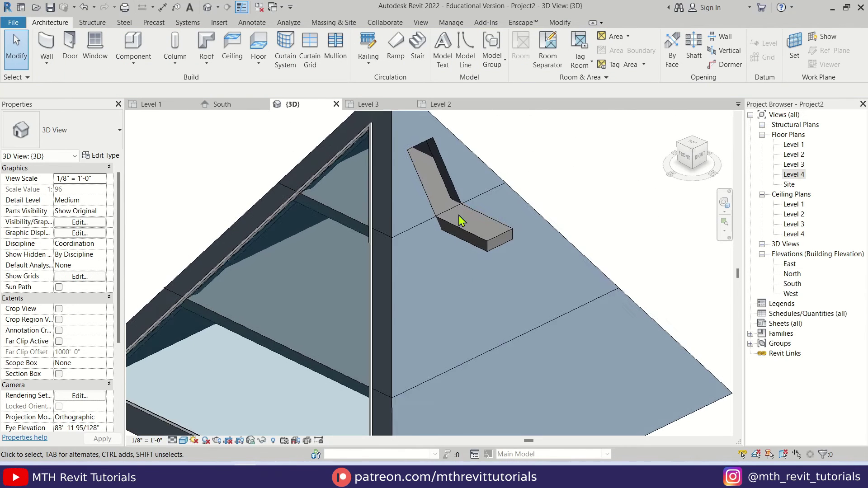
{"action": "middle_click_drag", "start_coordinate": [460, 221], "coordinate": [479, 238], "text": "shift"}
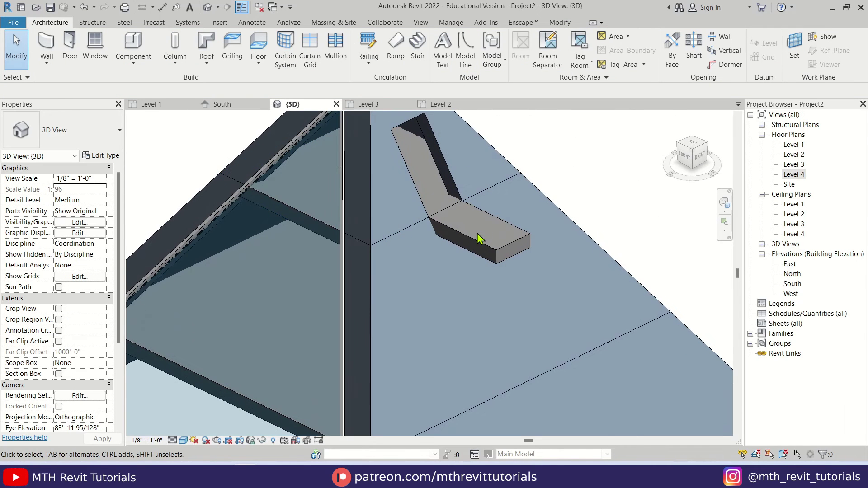
Step: Start a railing path in the Level 3 floor plan using the Glass Panel - Bottom Fill type
{"action": "double_click", "coordinate": [791, 175]}
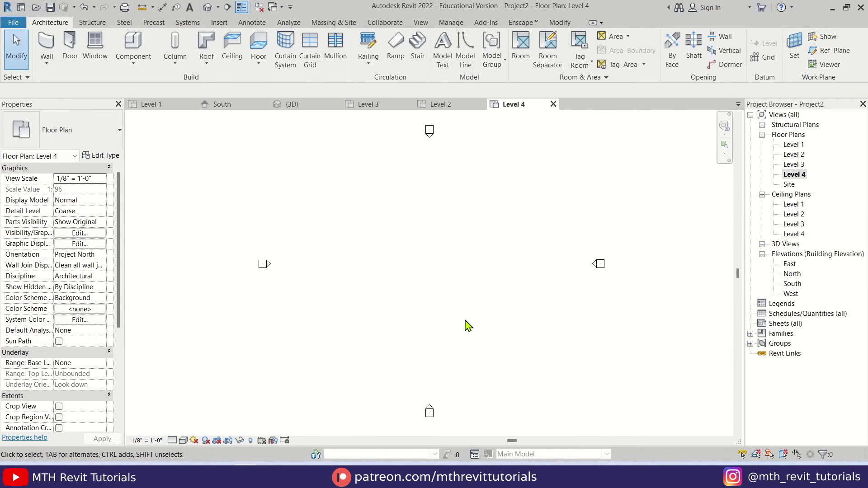
{"action": "double_click", "coordinate": [795, 165]}
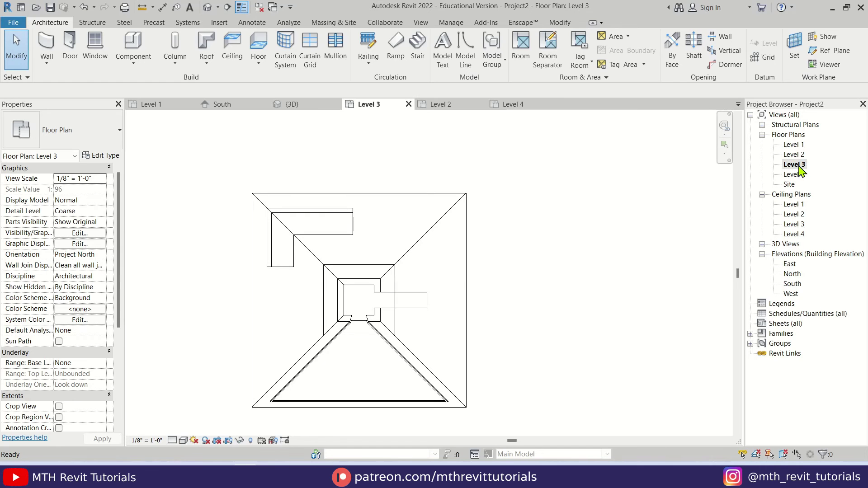
{"action": "scroll", "coordinate": [378, 355], "scroll_direction": "up", "scroll_amount": 4}
{"action": "middle_click_drag", "start_coordinate": [372, 267], "coordinate": [372, 304]}
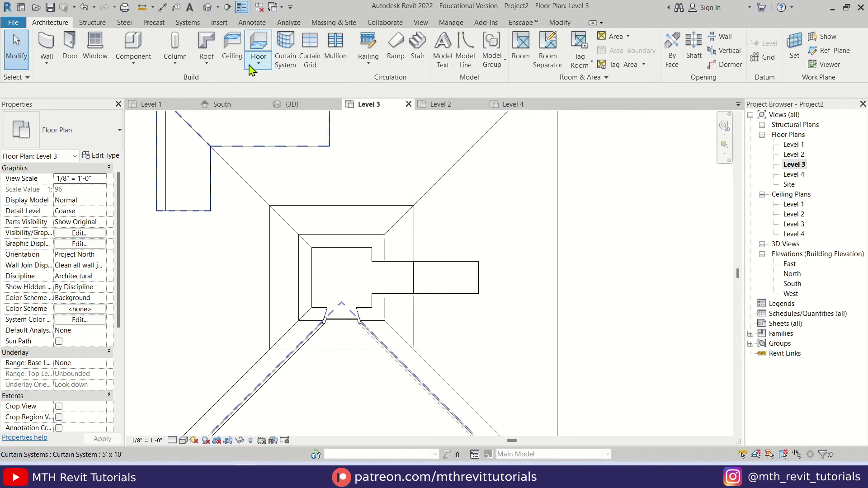
{"action": "left_click", "coordinate": [369, 49]}
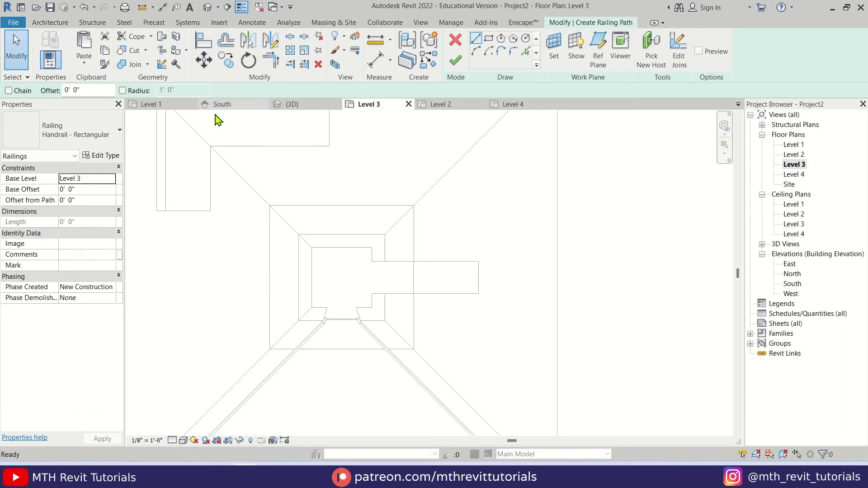
{"action": "left_click", "coordinate": [101, 146]}
{"action": "left_click", "coordinate": [73, 189]}
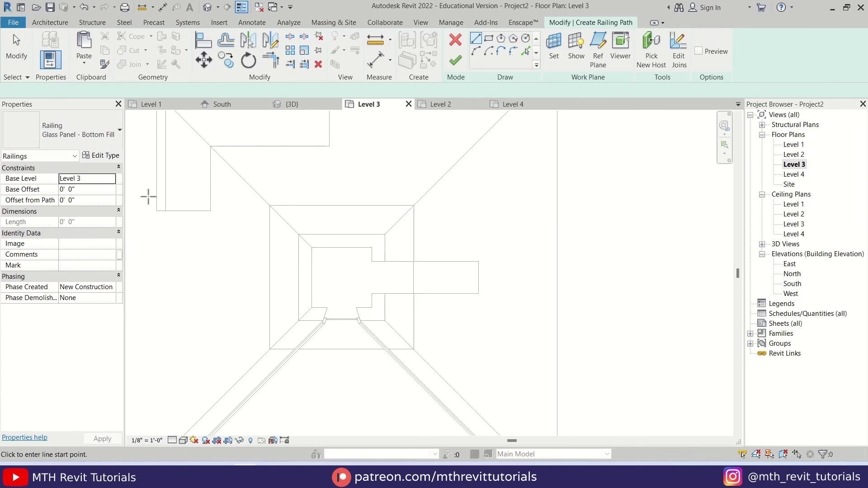
Step: Pick the balcony's three outer edges as the railing path with an inward offset of 0' 2"
{"action": "scroll", "coordinate": [386, 252], "scroll_direction": "up", "scroll_amount": 2}
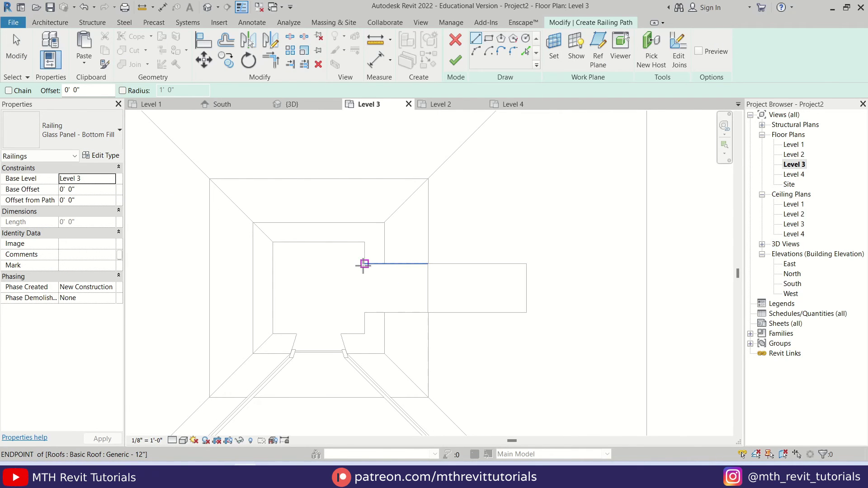
{"action": "scroll", "coordinate": [442, 145], "scroll_direction": "up", "scroll_amount": 1}
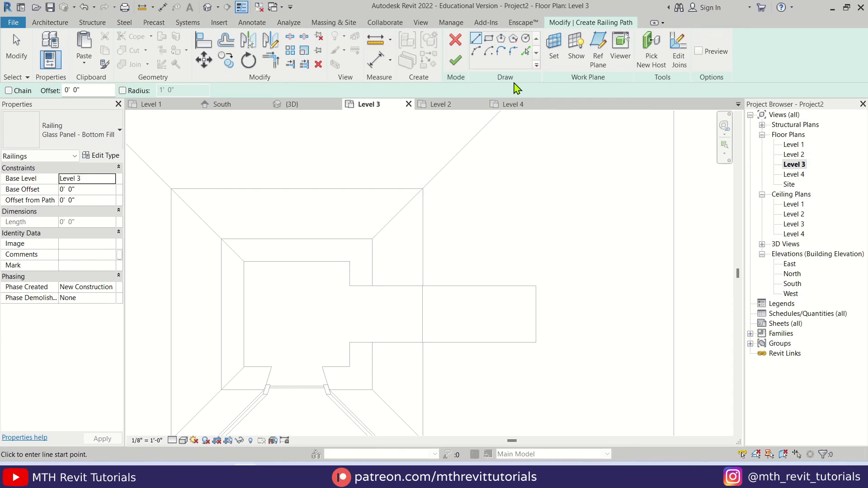
{"action": "left_click", "coordinate": [525, 51]}
{"action": "type", "text": "0' 2"}
{"action": "key", "text": "Return"}
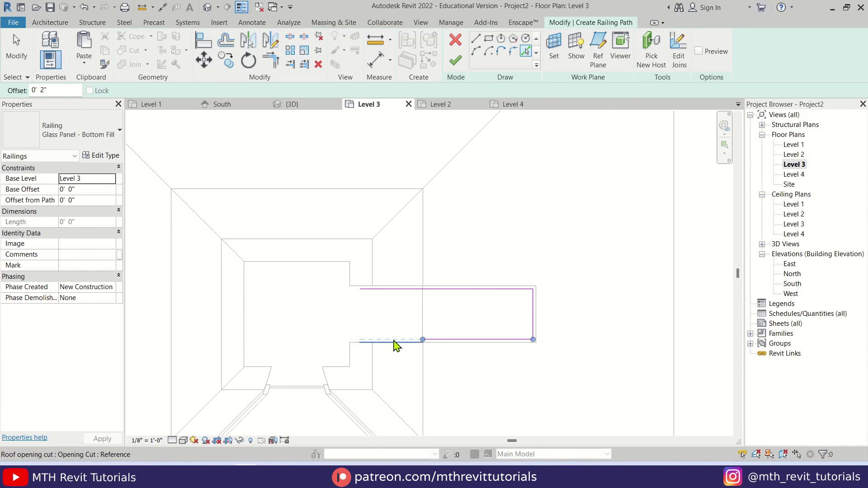
Step: Extend both open ends of the railing path to the roof opening's inner edge and finish the balcony railing
{"action": "key", "text": "Escape"}
{"action": "scroll", "coordinate": [368, 296], "scroll_direction": "up", "scroll_amount": 3}
{"action": "left_click", "coordinate": [357, 286]}
{"action": "left_click_drag", "start_coordinate": [356, 286], "coordinate": [340, 285]}
{"action": "left_click", "coordinate": [359, 374]}
{"action": "mouse_move", "coordinate": [354, 374]}
{"action": "left_mouse_down"}
{"action": "mouse_move", "coordinate": [333, 368]}
{"action": "mouse_move", "coordinate": [338, 373]}
{"action": "left_mouse_up"}
{"action": "left_click", "coordinate": [328, 384]}
{"action": "left_click", "coordinate": [455, 60]}
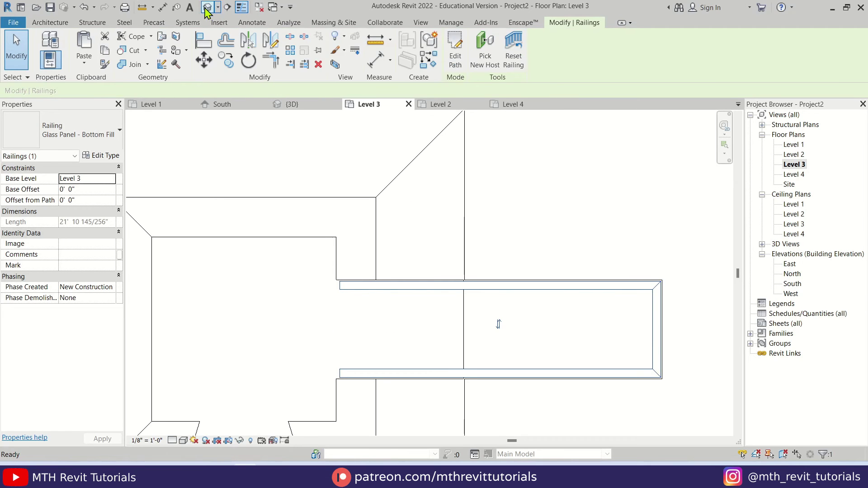
{"action": "left_click", "coordinate": [208, 7]}
{"action": "scroll", "coordinate": [455, 171], "scroll_direction": "up", "scroll_amount": 2}
{"action": "middle_click_drag", "start_coordinate": [485, 302], "coordinate": [438, 302], "text": "shift"}
{"action": "scroll", "coordinate": [455, 272], "scroll_direction": "down", "scroll_amount": 3}
{"action": "middle_click_drag", "start_coordinate": [455, 272], "coordinate": [400, 280], "text": "shift"}
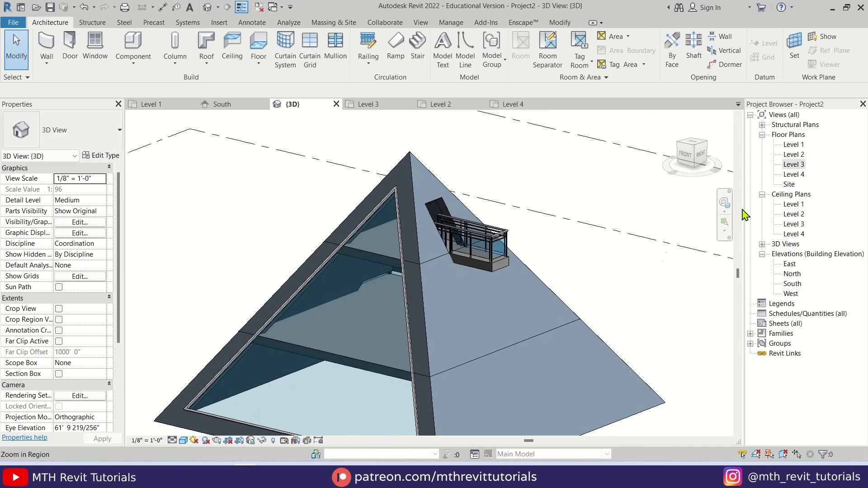
Step: In the Level 1 plan, start a stair up to Level 2 with a straight 12-riser run beside the left side of the pyramid
{"action": "double_click", "coordinate": [794, 144]}
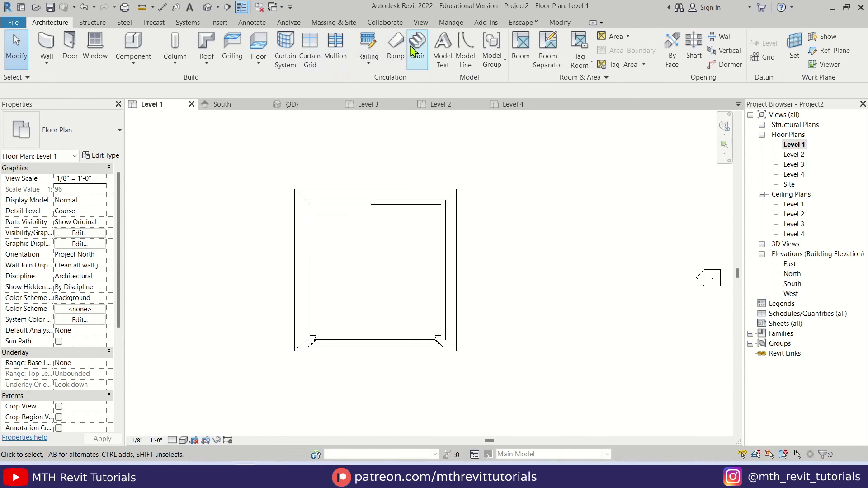
{"action": "left_click", "coordinate": [414, 51]}
{"action": "left_click", "coordinate": [340, 276]}
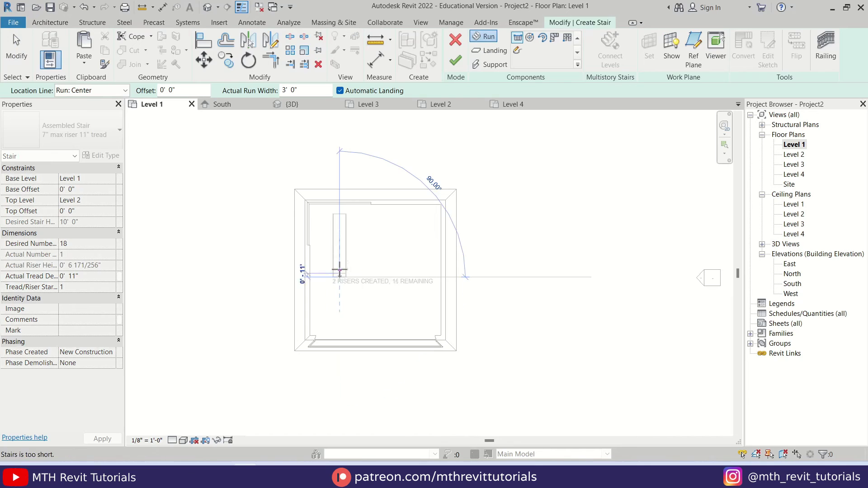
{"action": "left_click", "coordinate": [339, 232]}
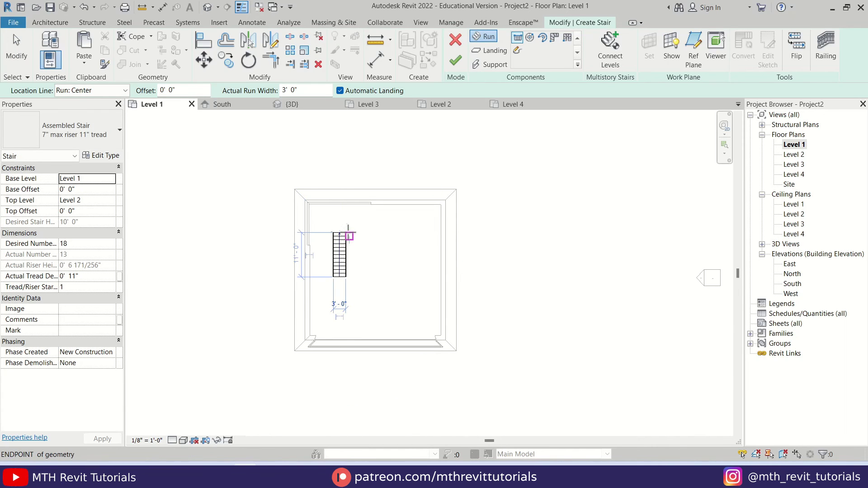
{"action": "scroll", "coordinate": [343, 229], "scroll_direction": "up", "scroll_amount": 3}
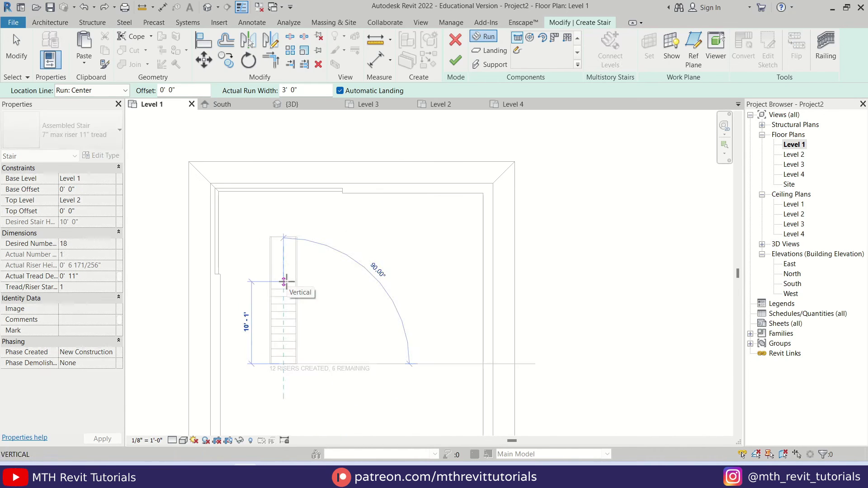
{"action": "left_click", "coordinate": [284, 282]}
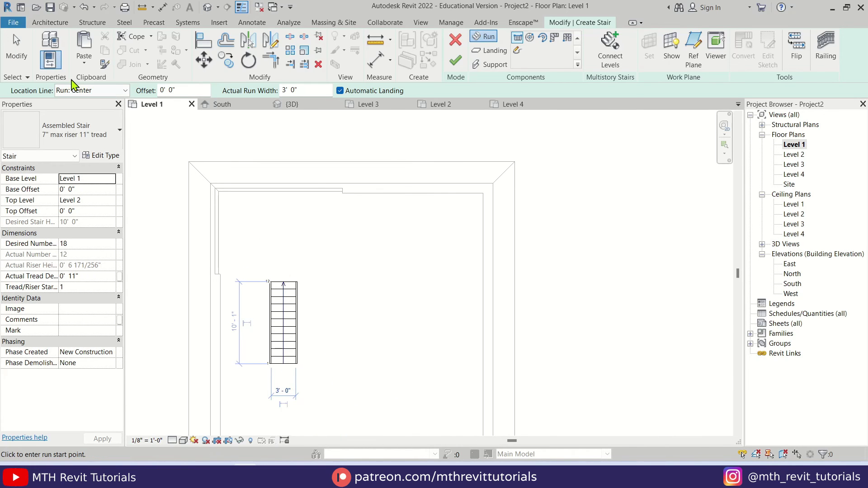
Step: Set the location line to Run: Right, add the perpendicular second run from the first run's top corner, and finish the L-shaped stair
{"action": "left_click", "coordinate": [86, 91]}
{"action": "left_click", "coordinate": [82, 127]}
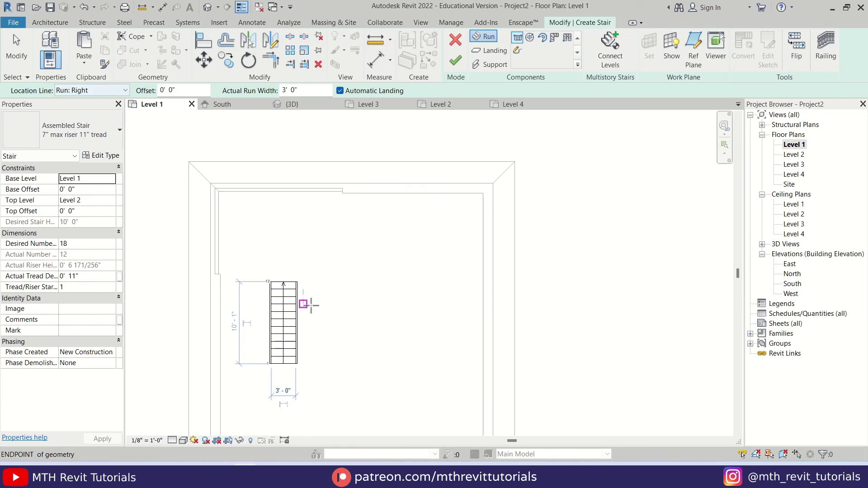
{"action": "left_click", "coordinate": [297, 281]}
{"action": "left_click", "coordinate": [412, 289]}
{"action": "key", "text": "Escape"}
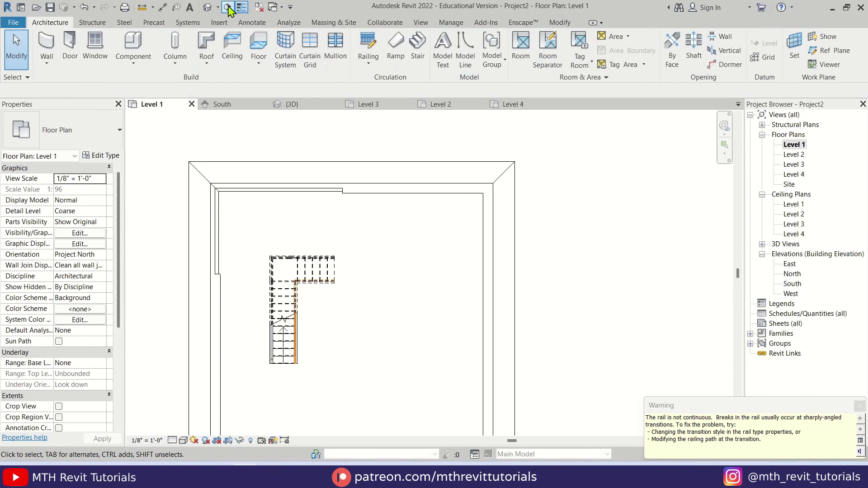
Step: Edit the Level 2 floor's boundary in plan and sketch a rectangular opening around the upper part of the stair
{"action": "left_click", "coordinate": [229, 8]}
{"action": "left_click", "coordinate": [332, 357]}
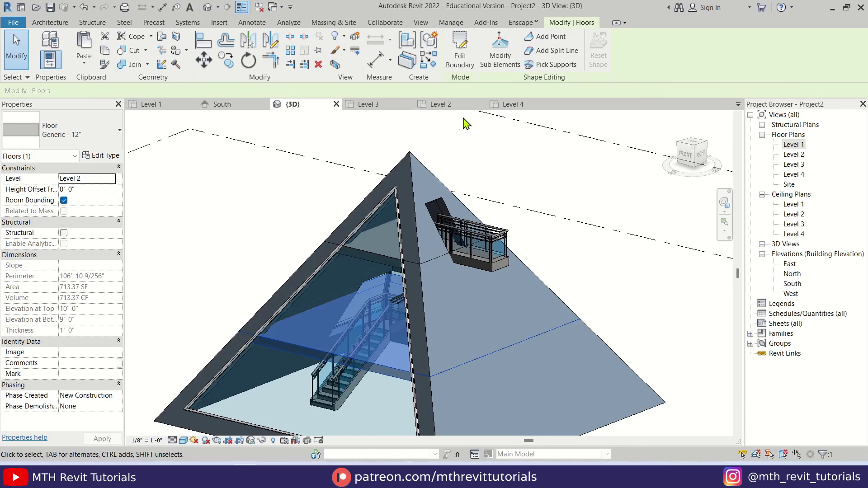
{"action": "left_click", "coordinate": [457, 54]}
{"action": "double_click", "coordinate": [793, 154]}
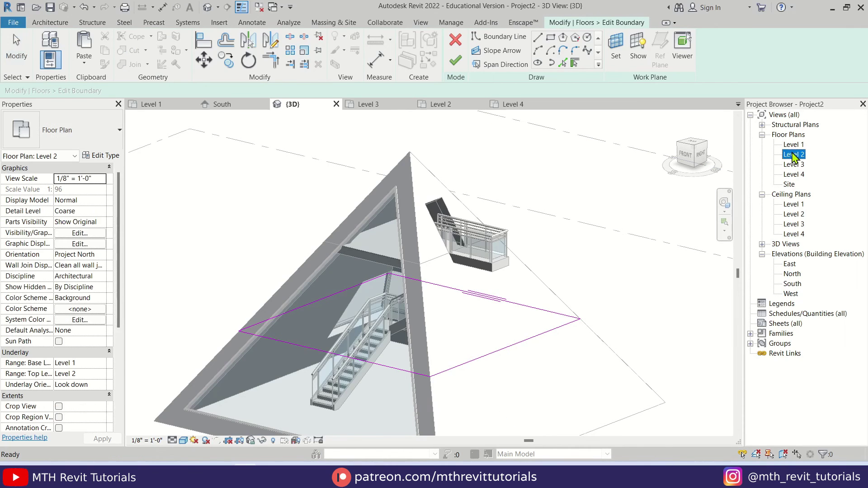
{"action": "left_click", "coordinate": [550, 38]}
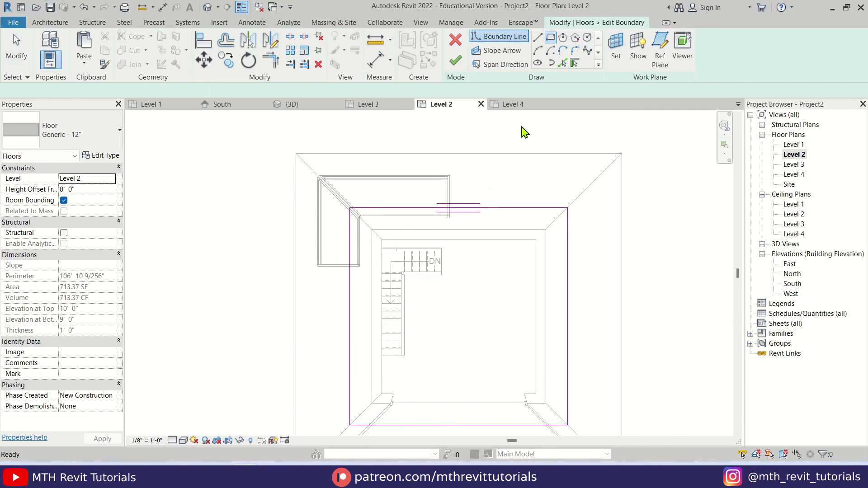
{"action": "left_click", "coordinate": [442, 248]}
{"action": "left_click", "coordinate": [377, 325]}
{"action": "key", "text": "Escape"}
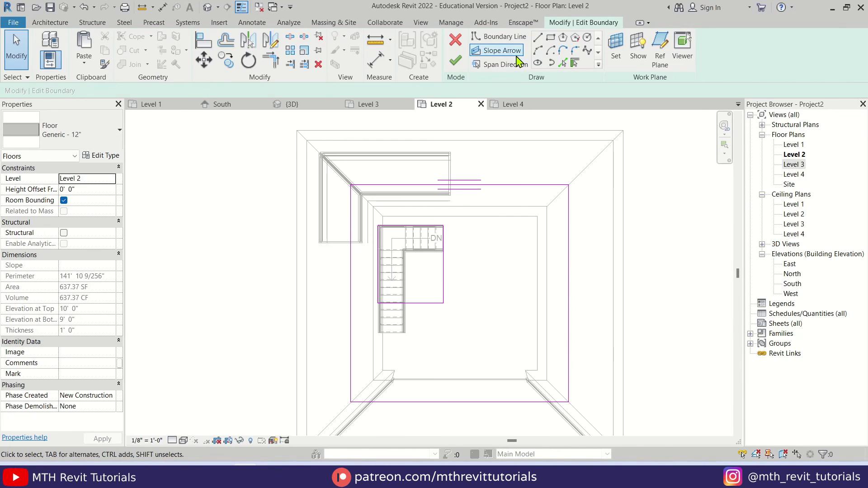
Step: Draw lines along the stair's inner edges, trim the opening to an L shape, and finish the Level 2 floor
{"action": "left_click", "coordinate": [538, 39]}
{"action": "left_click", "coordinate": [405, 252]}
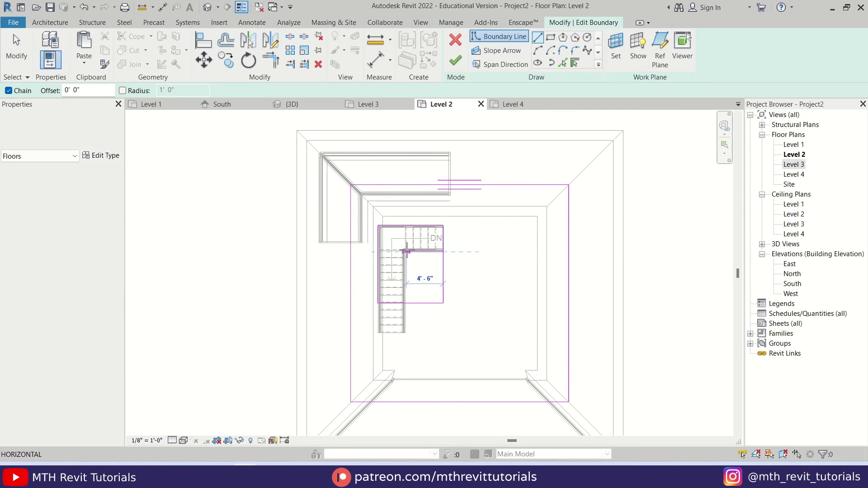
{"action": "left_click", "coordinate": [406, 303]}
{"action": "key", "text": "Escape"}
{"action": "key", "text": "t"}
{"action": "key", "text": "r"}
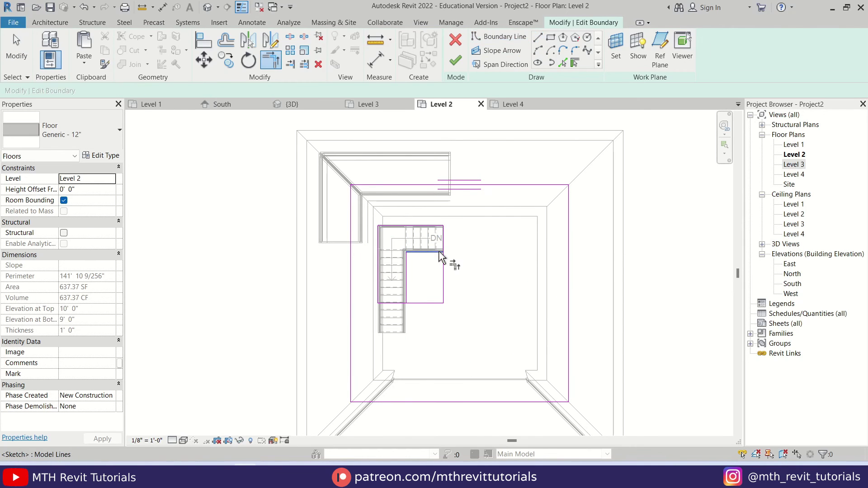
{"action": "key", "text": "Escape"}
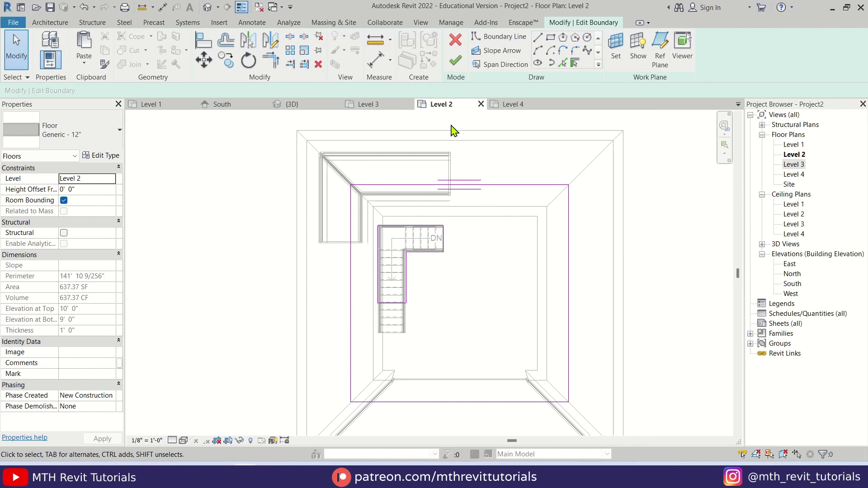
{"action": "left_click", "coordinate": [457, 68]}
{"action": "scroll", "coordinate": [396, 261], "scroll_direction": "up", "scroll_amount": 2}
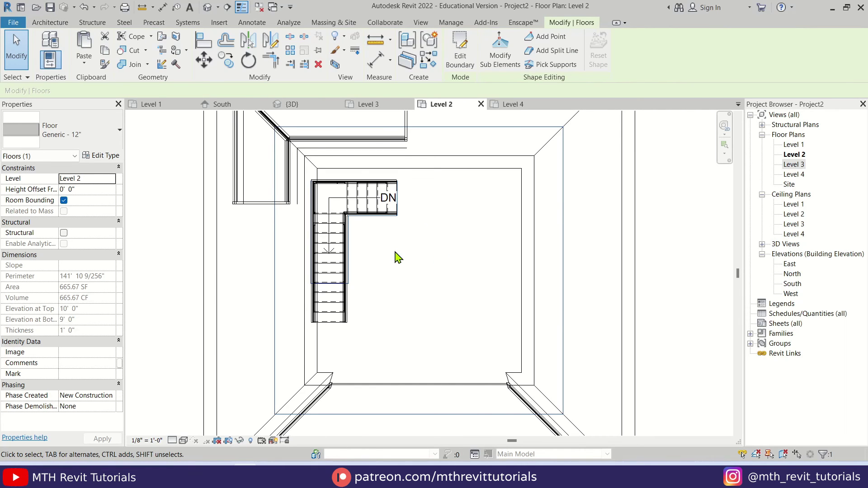
Step: Create a full-step spiral stair from Level 2 to Level 3 beside the L-shaped stair, with a 2' 6" run width and 3' 6" radius
{"action": "left_click", "coordinate": [51, 23]}
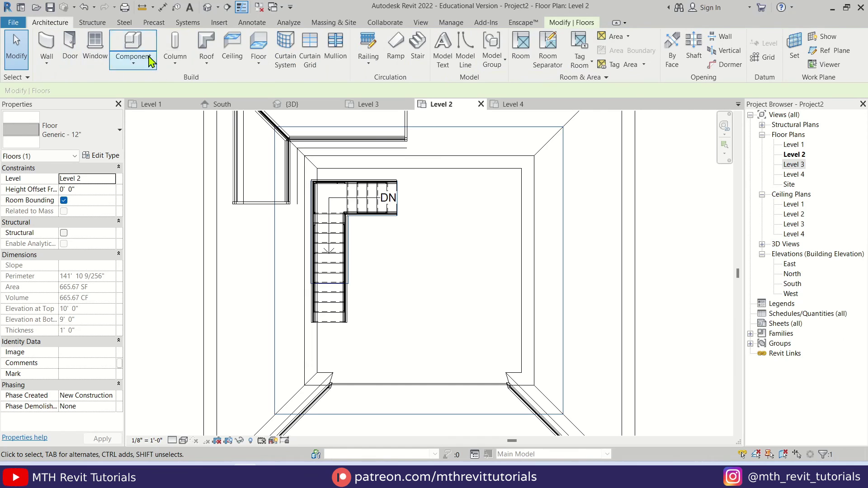
{"action": "left_click", "coordinate": [416, 54]}
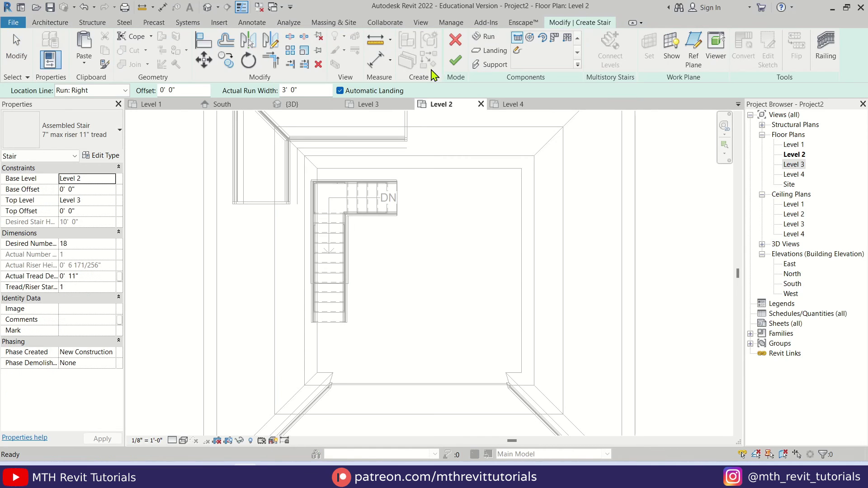
{"action": "left_click", "coordinate": [530, 38]}
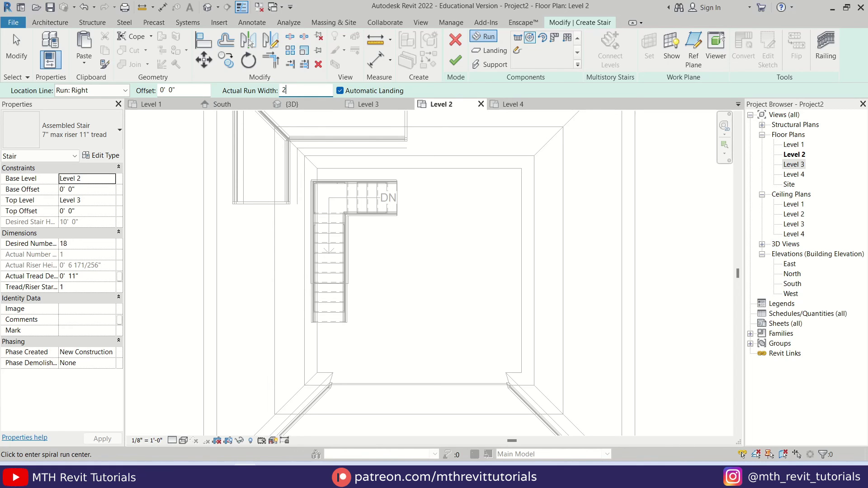
{"action": "left_click", "coordinate": [406, 270]}
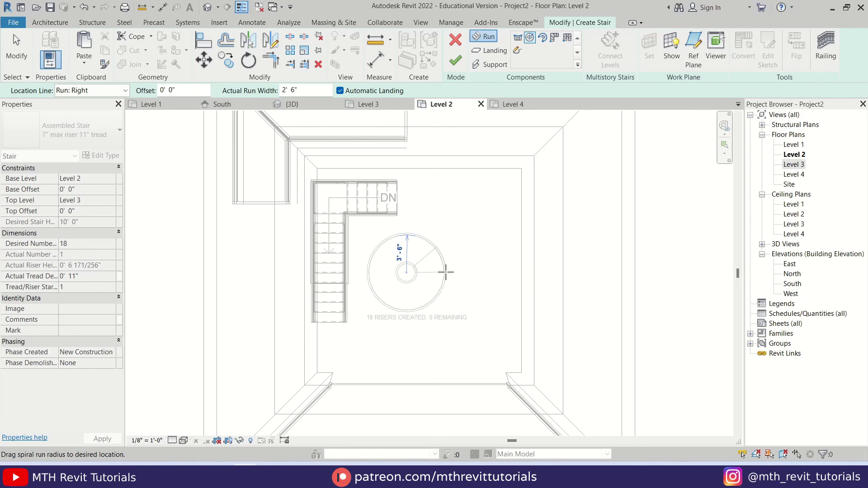
{"action": "left_click", "coordinate": [446, 272]}
{"action": "key", "text": "Escape"}
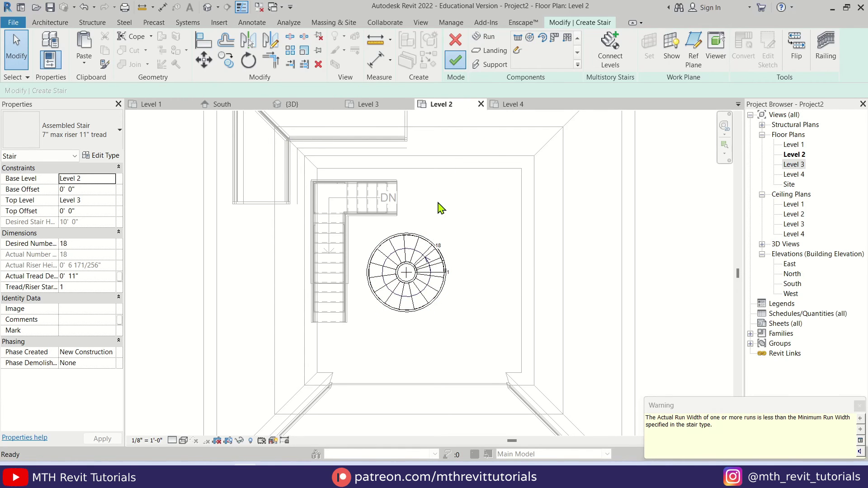
{"action": "left_click", "coordinate": [455, 60]}
Step: Check the spiral stair in 3D and against the Level 3 plan, and move it toward the pyramid's front glazing in the Level 2 plan
{"action": "left_click", "coordinate": [210, 11]}
{"action": "middle_click_drag", "start_coordinate": [407, 289], "coordinate": [376, 309], "text": "shift"}
{"action": "left_click", "coordinate": [376, 312]}
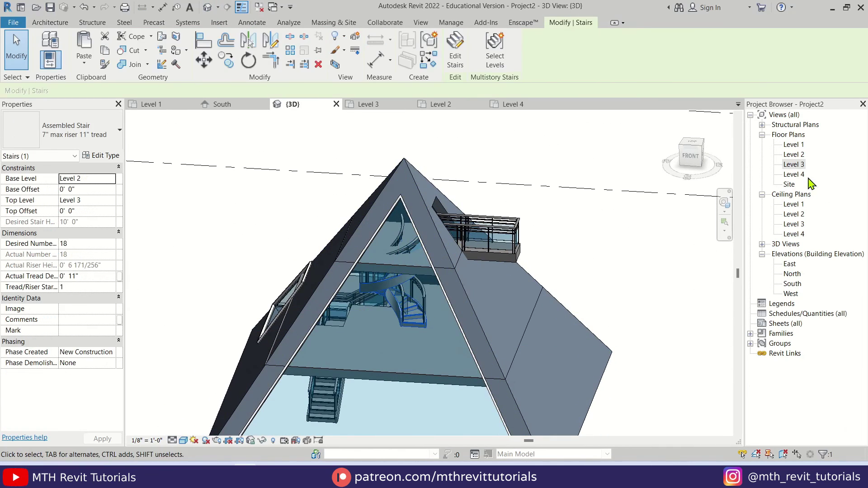
{"action": "double_click", "coordinate": [794, 164]}
{"action": "scroll", "coordinate": [345, 303], "scroll_direction": "down", "scroll_amount": 4}
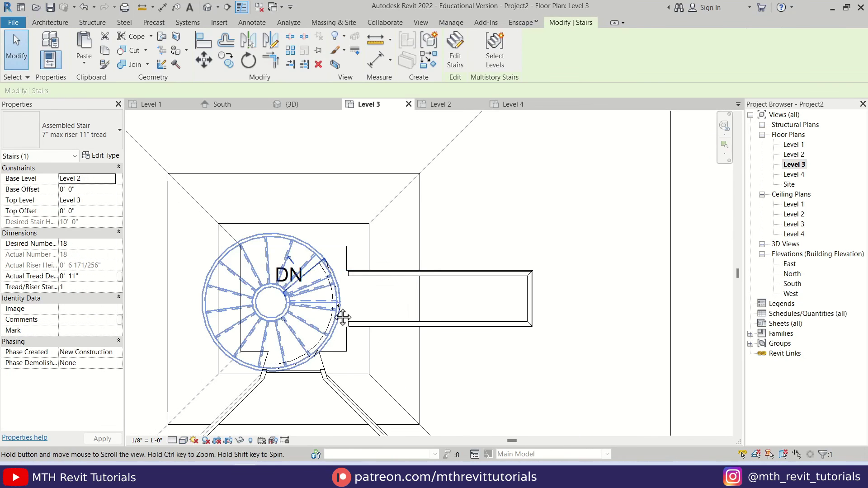
{"action": "middle_click_drag", "start_coordinate": [343, 316], "coordinate": [403, 303]}
{"action": "scroll", "coordinate": [403, 303], "scroll_direction": "up", "scroll_amount": 1}
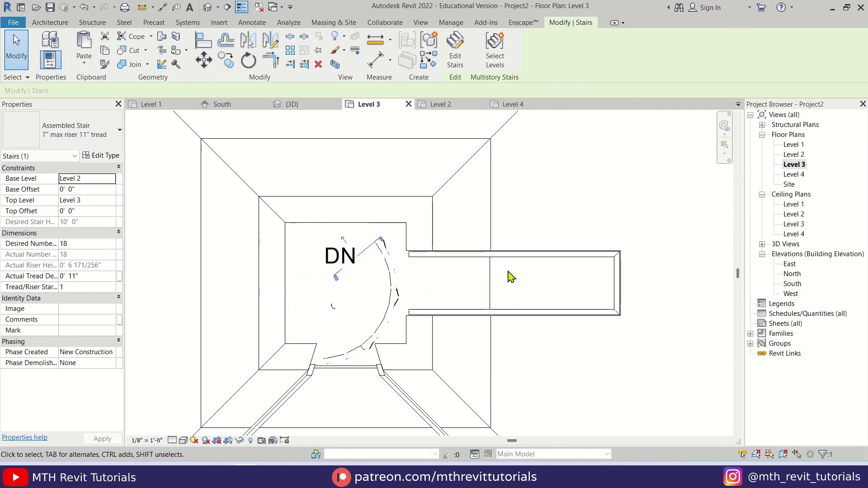
{"action": "double_click", "coordinate": [794, 155]}
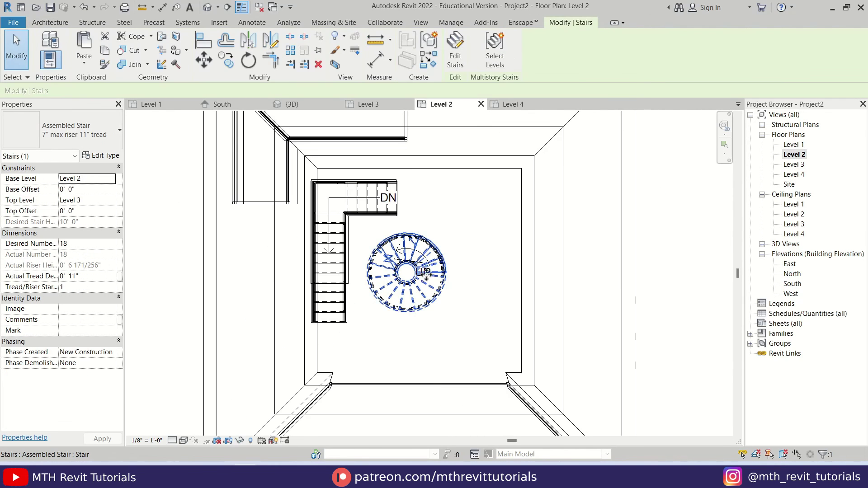
{"action": "mouse_move", "coordinate": [438, 328]}
{"action": "left_mouse_down"}
{"action": "mouse_move", "coordinate": [442, 342]}
{"action": "mouse_move", "coordinate": [440, 330]}
{"action": "left_mouse_up"}
{"action": "key", "text": "Escape"}
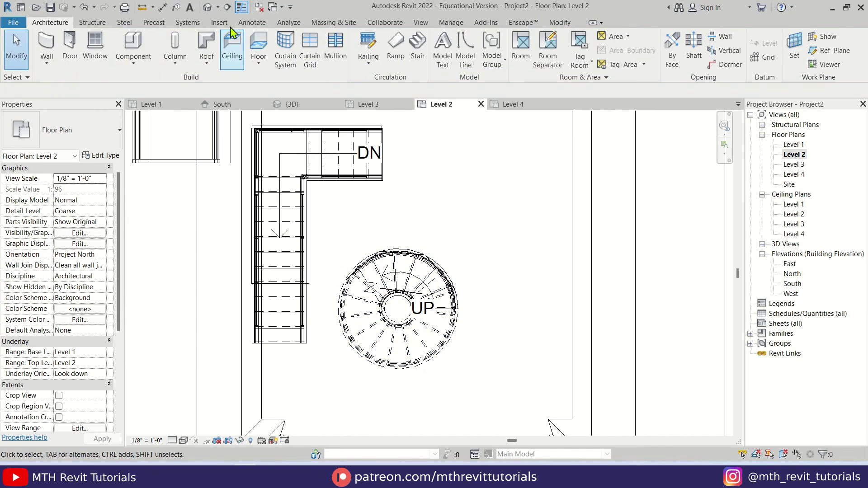
Step: Edit the Level 3 floor's boundary in plan, add a full circular opening along the spiral stair's outer edge, and finish the floor
{"action": "left_click", "coordinate": [208, 7]}
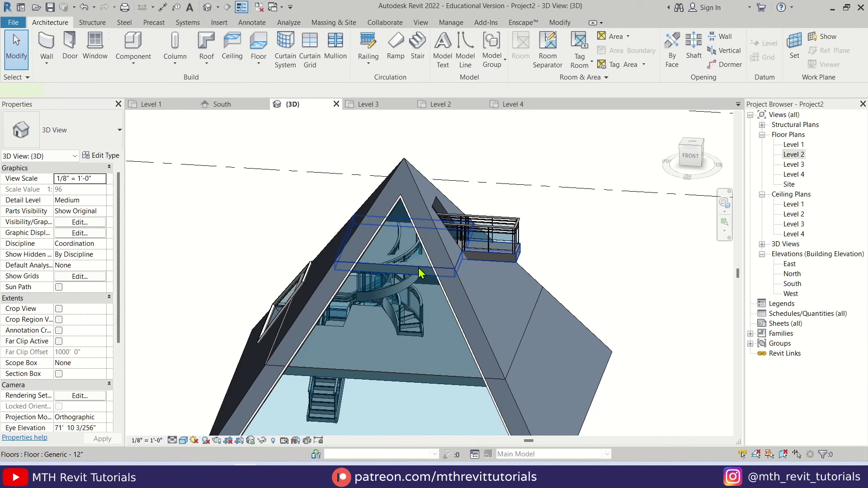
{"action": "left_click", "coordinate": [420, 273]}
{"action": "left_click", "coordinate": [460, 63]}
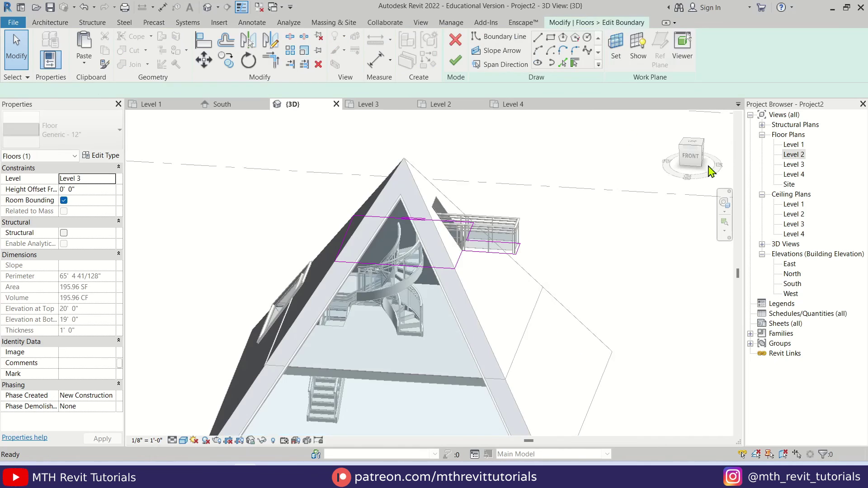
{"action": "double_click", "coordinate": [795, 165]}
{"action": "middle_click_drag", "start_coordinate": [323, 274], "coordinate": [392, 221]}
{"action": "left_click", "coordinate": [564, 63]}
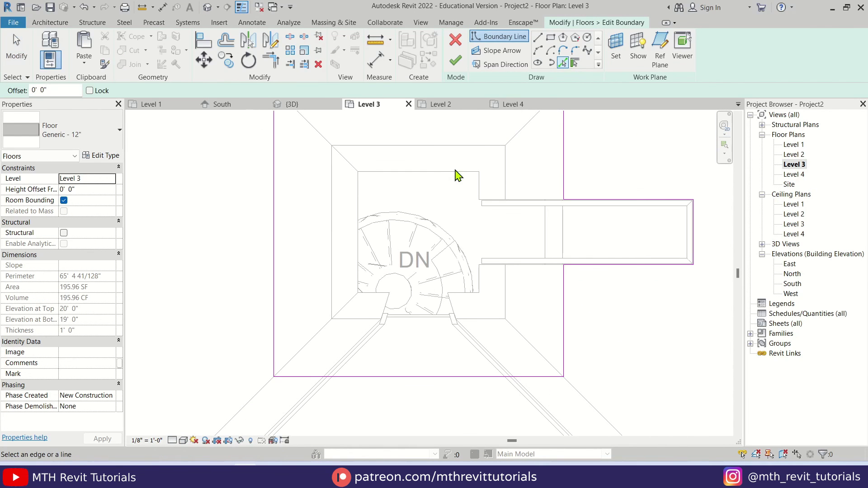
{"action": "left_click", "coordinate": [416, 216]}
{"action": "key", "text": "Escape"}
{"action": "left_click", "coordinate": [451, 350]}
{"action": "left_click_drag", "start_coordinate": [451, 351], "coordinate": [470, 296]}
{"action": "key", "text": "Escape"}
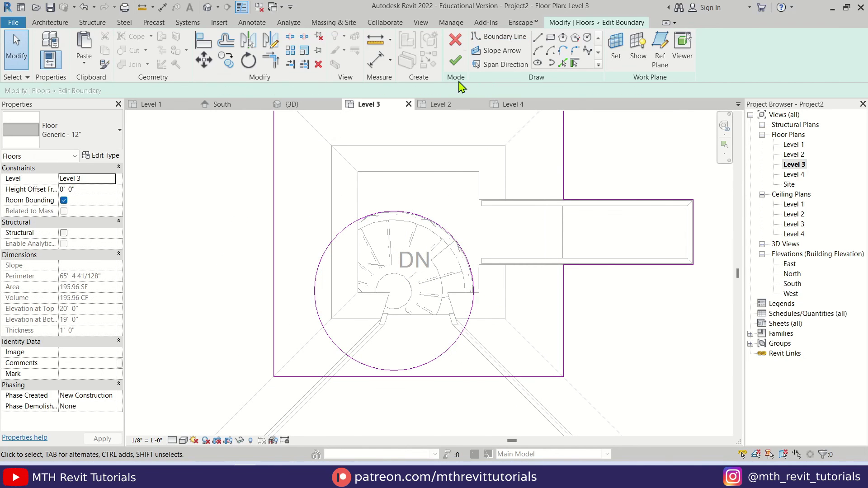
{"action": "left_click", "coordinate": [455, 60]}
Step: Examine the finished pyramid house in 3D from all sides, including the glazing, balcony, stairs and floor openings
{"action": "left_click", "coordinate": [290, 104]}
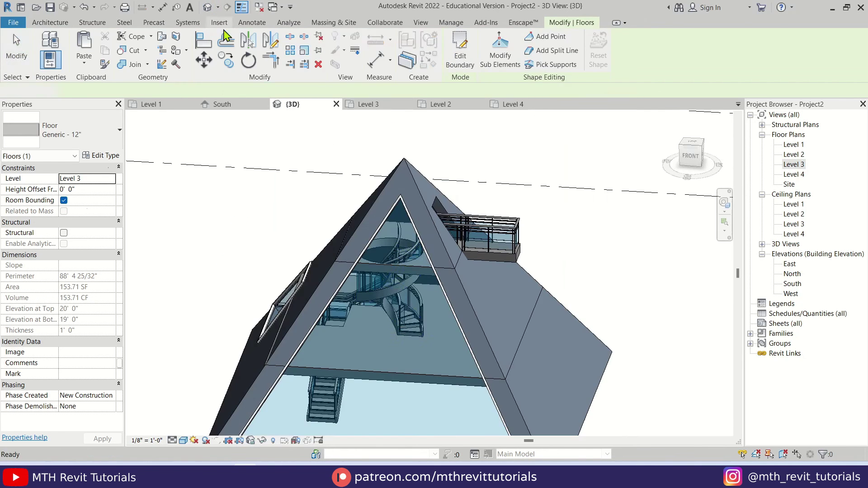
{"action": "middle_click_drag", "start_coordinate": [419, 346], "coordinate": [397, 393], "text": "shift"}
{"action": "scroll", "coordinate": [397, 275], "scroll_direction": "down", "scroll_amount": 3}
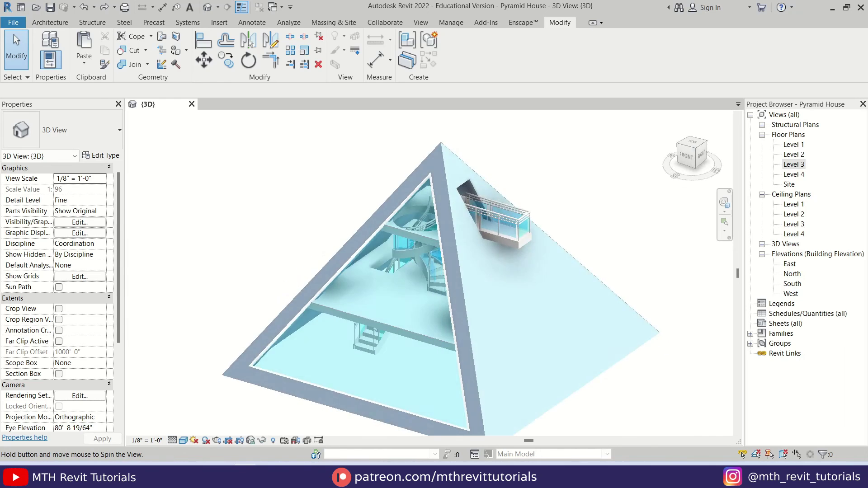
{"action": "middle_click_drag", "start_coordinate": [362, 316], "coordinate": [625, 278], "text": "shift"}
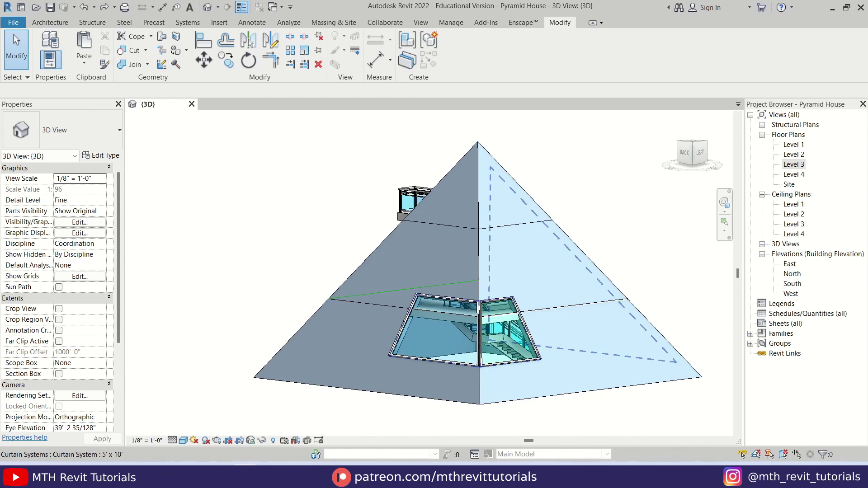
{"action": "middle_click_drag", "start_coordinate": [384, 281], "coordinate": [626, 337], "text": "shift"}
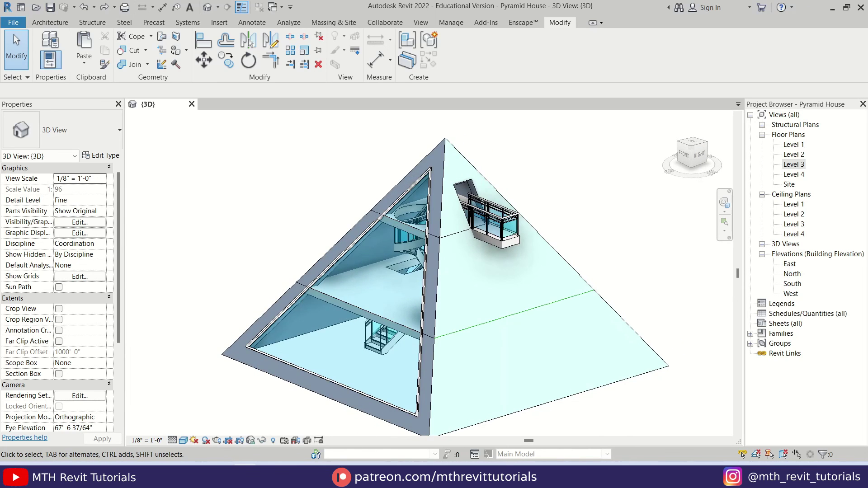
{"action": "scroll", "coordinate": [438, 281], "scroll_direction": "down", "scroll_amount": 3}
{"action": "middle_click_drag", "start_coordinate": [438, 281], "coordinate": [417, 246]}
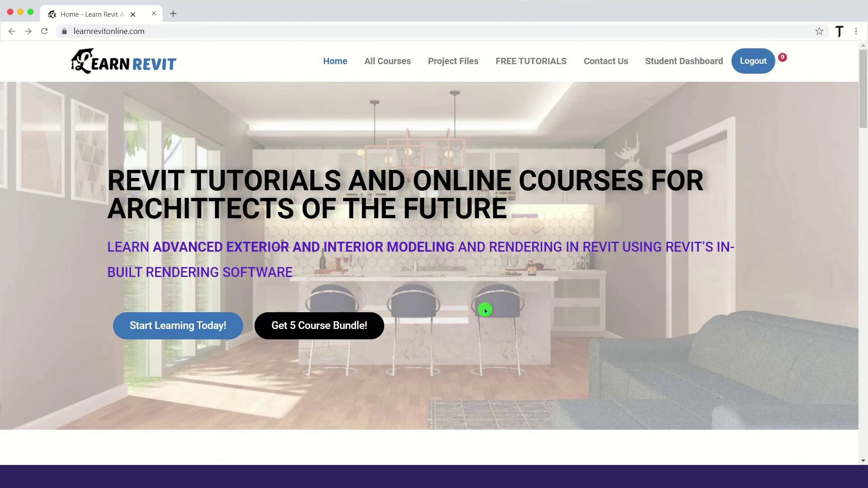
{"action": "left_click", "coordinate": [353, 334]}
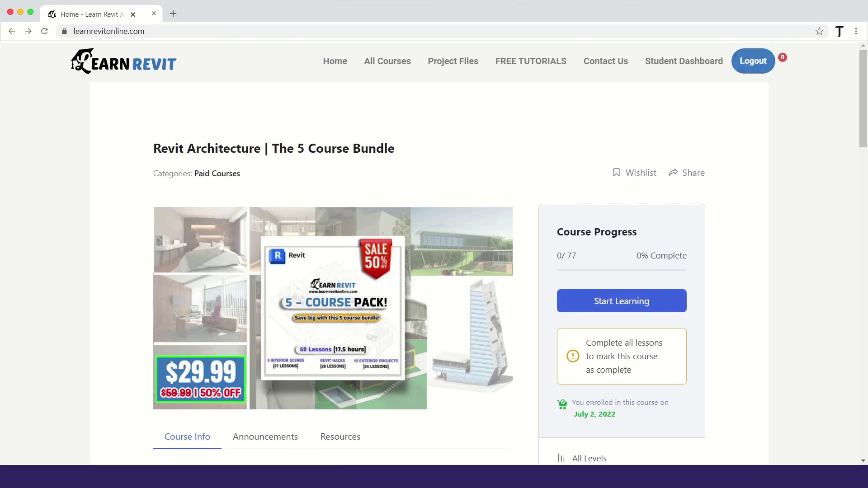
{"action": "left_click", "coordinate": [623, 301]}
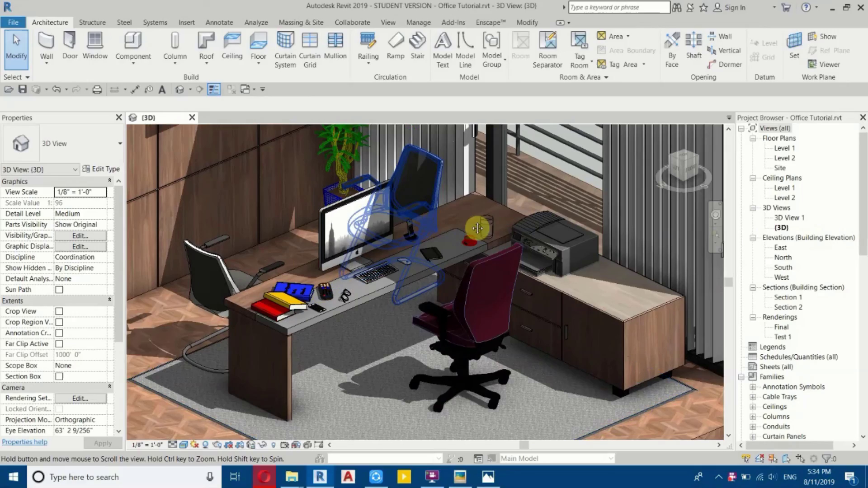
{"action": "left_click", "coordinate": [659, 364]}
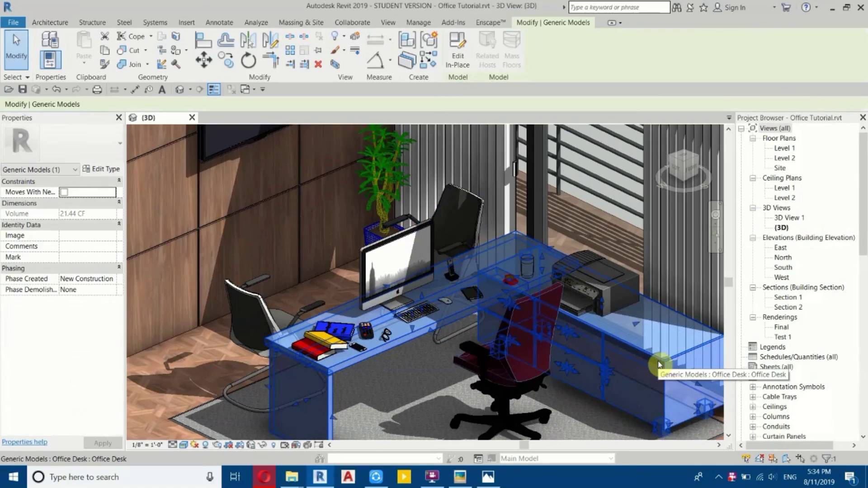